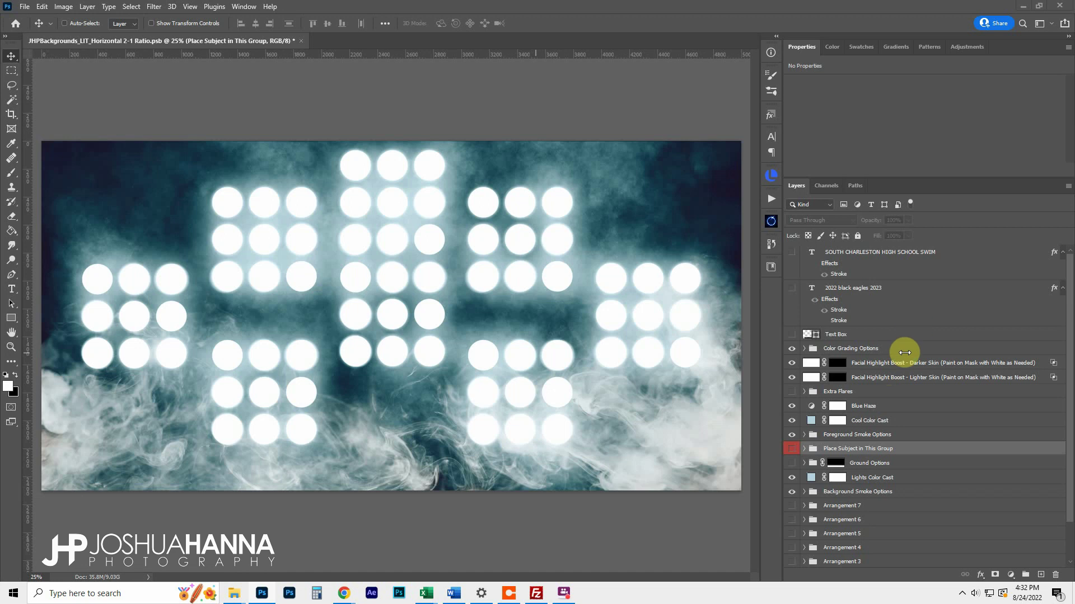
# Hide Arrangement 1 and preview the Arrangement 2 and Arrangement 3 light layouts one at a time
pyautogui.scroll(-3, 904, 352)
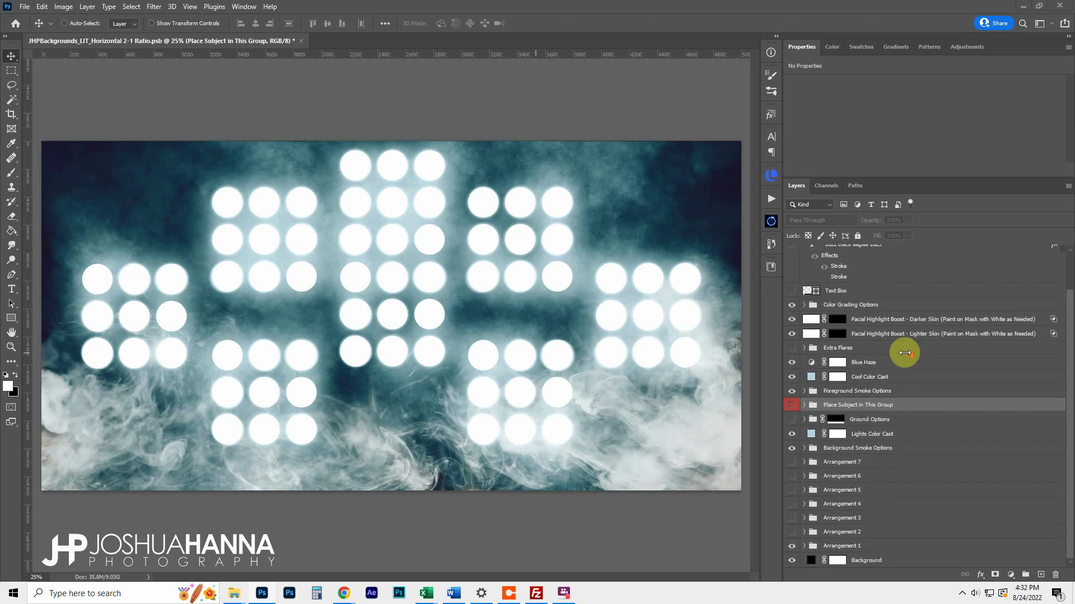
pyautogui.click(879, 550)
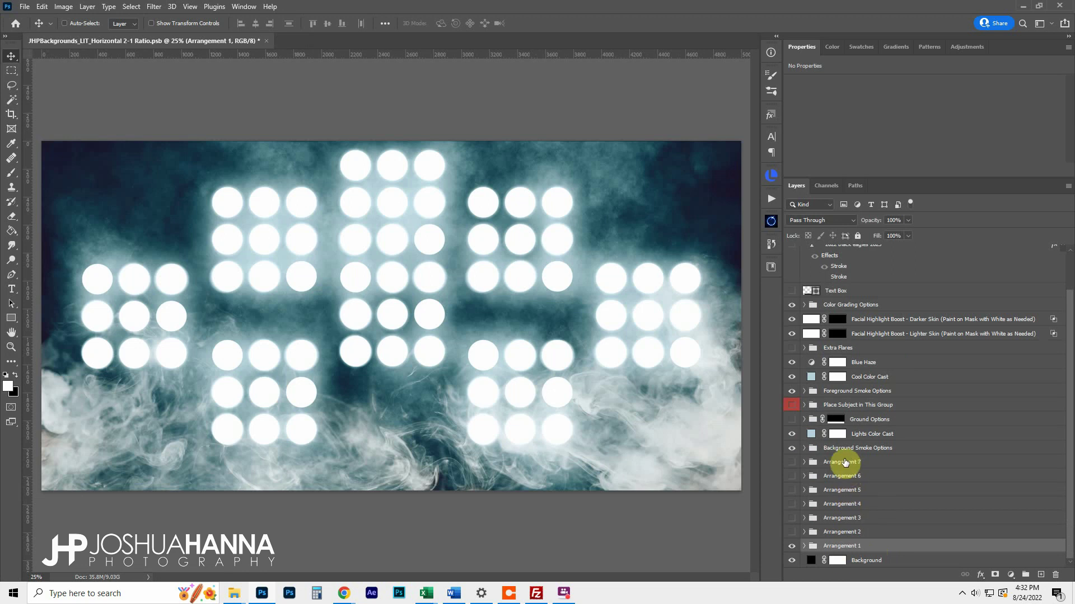
pyautogui.click(792, 545)
pyautogui.click(792, 532)
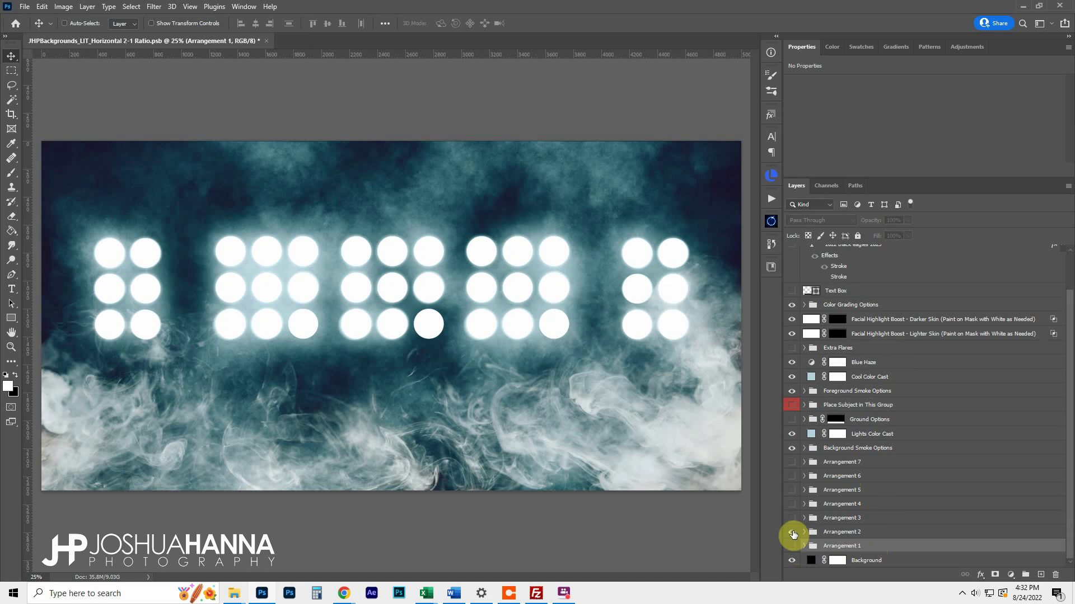
pyautogui.click(792, 532)
pyautogui.click(794, 519)
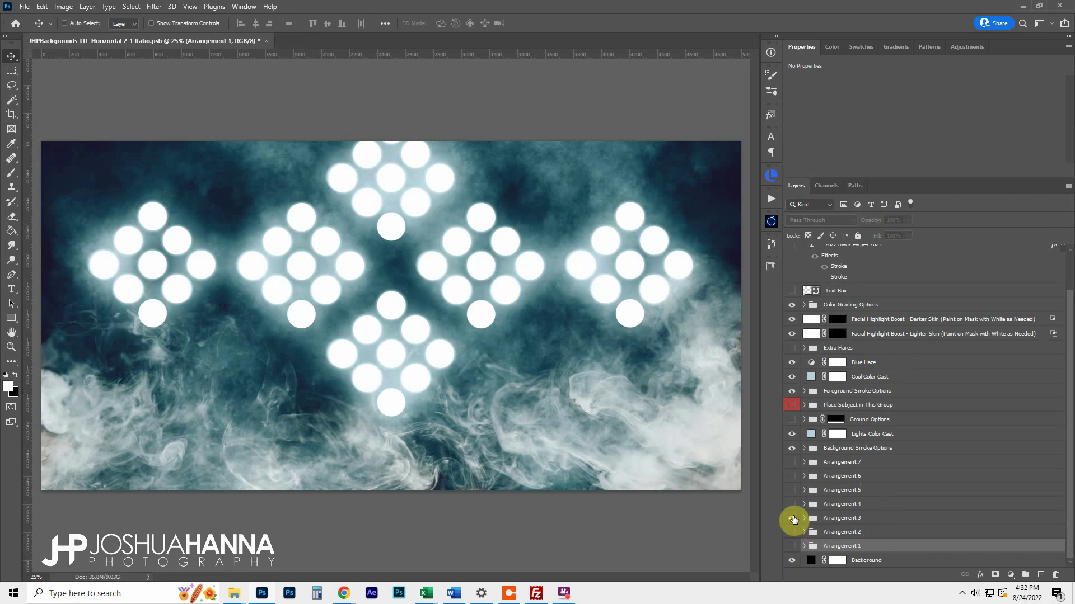
pyautogui.click(793, 517)
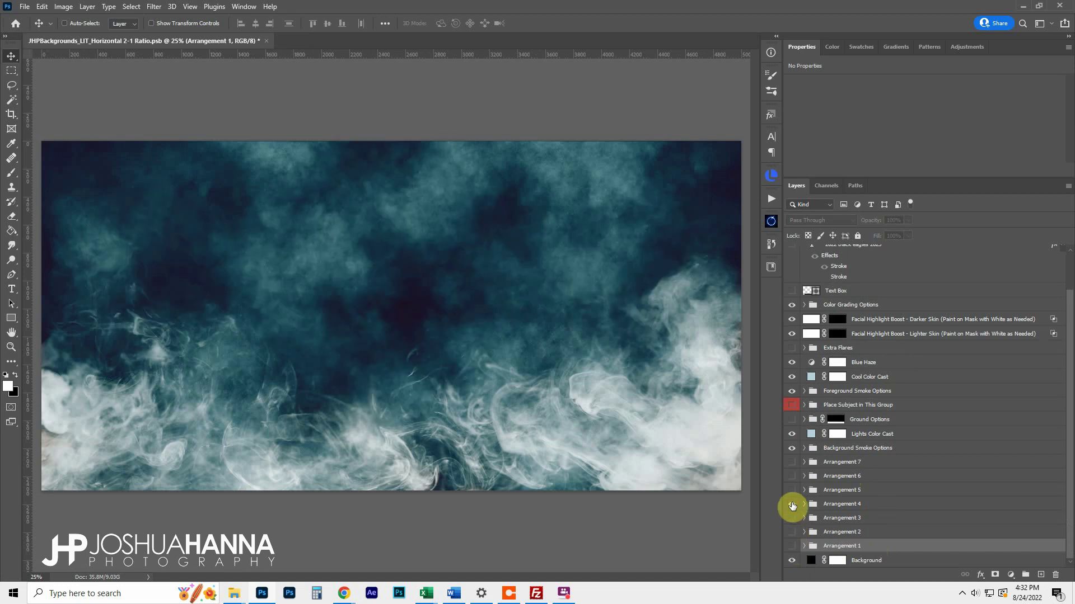
# Preview Arrangements 4, 5, 6 and 7 one at a time, and show Arrangement 1 again
pyautogui.click(792, 506)
pyautogui.click(792, 506)
pyautogui.click(791, 491)
pyautogui.click(790, 490)
pyautogui.click(792, 478)
pyautogui.click(791, 477)
pyautogui.click(791, 464)
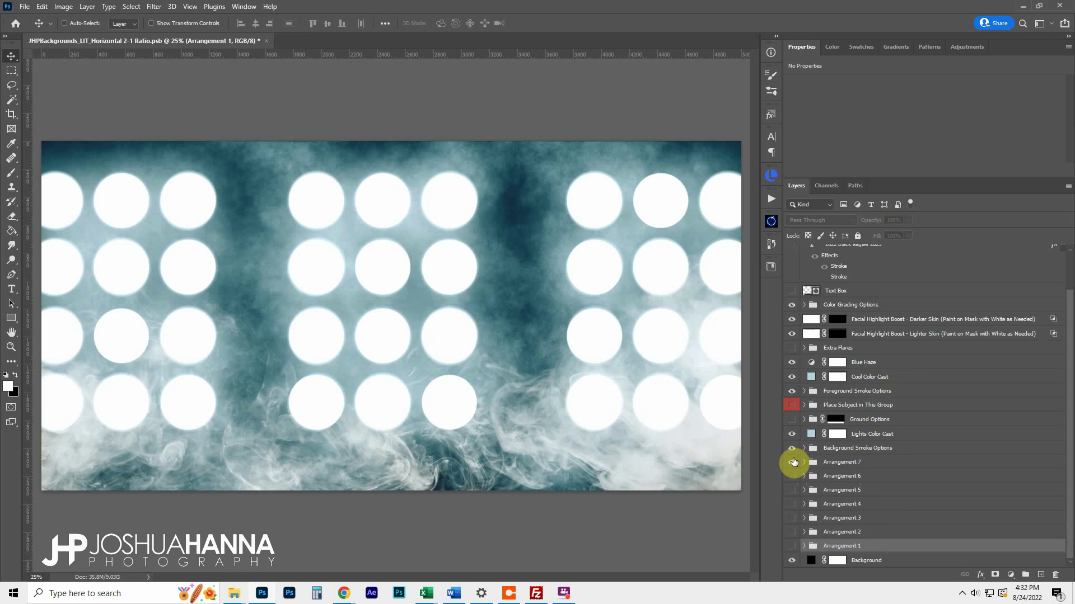
pyautogui.click(793, 462)
pyautogui.click(792, 546)
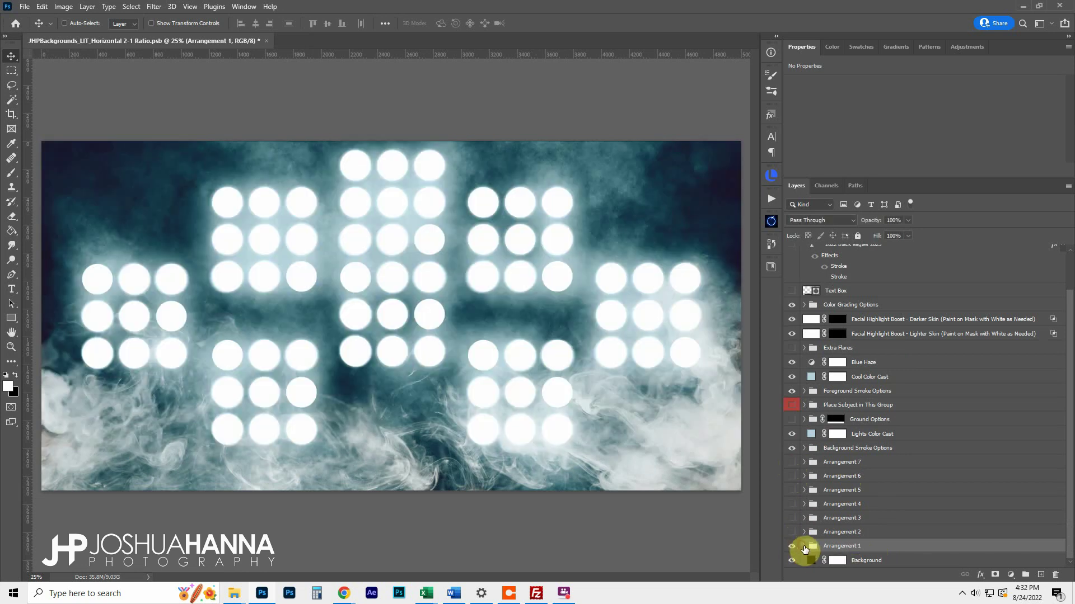
# Look inside Arrangement 1's 9 Block - 8 group, briefly toggling its light and glow layers, and collapse that group
pyautogui.click(805, 547)
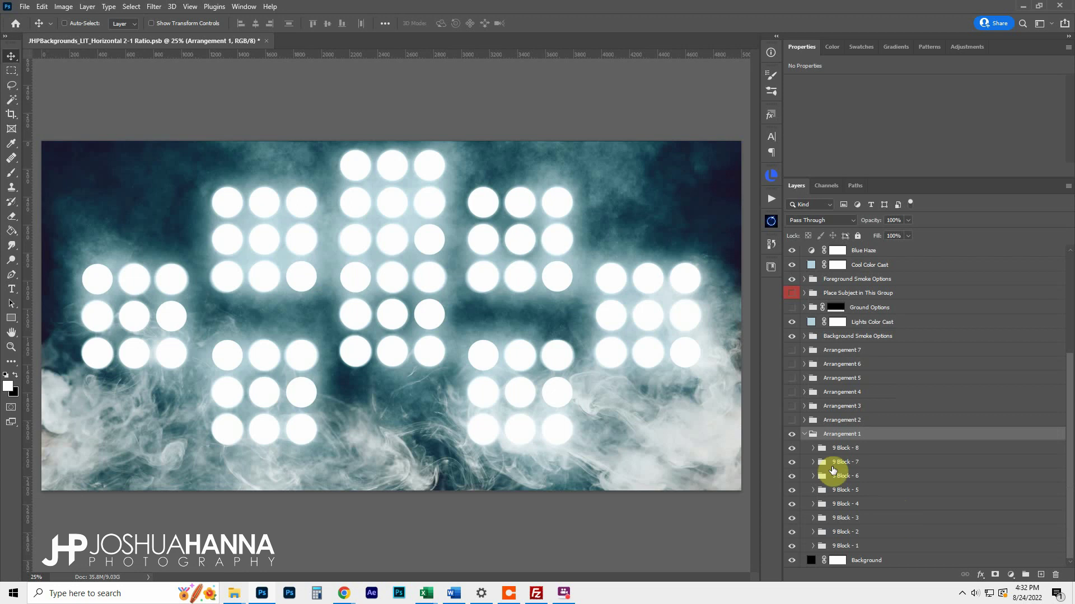
pyautogui.moveTo(791, 450); pyautogui.dragTo(792, 551)
pyautogui.click(814, 448)
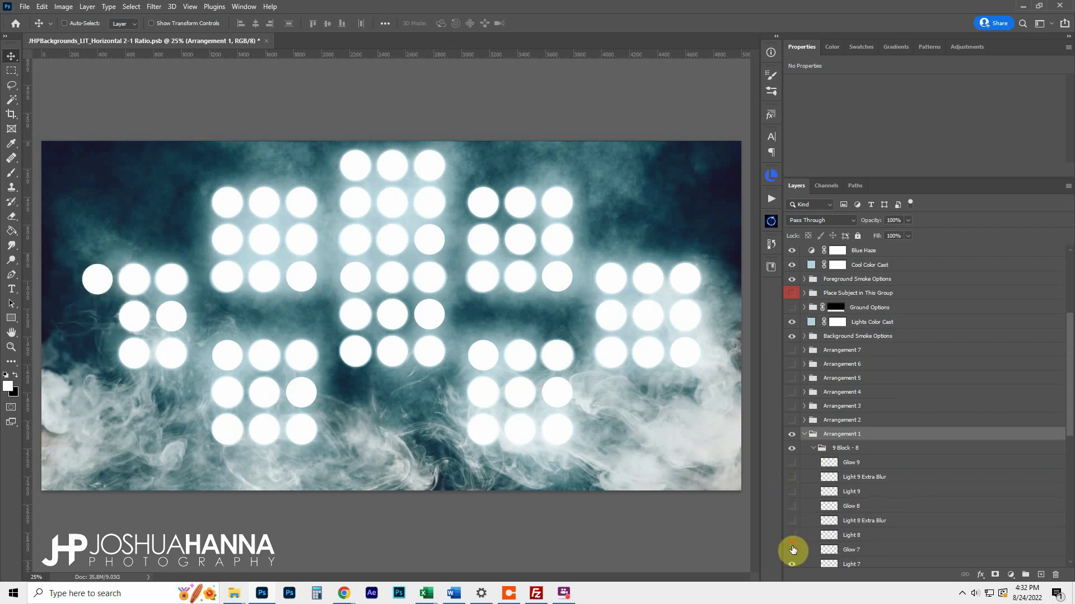
pyautogui.hotkey('ctrl', 'z')
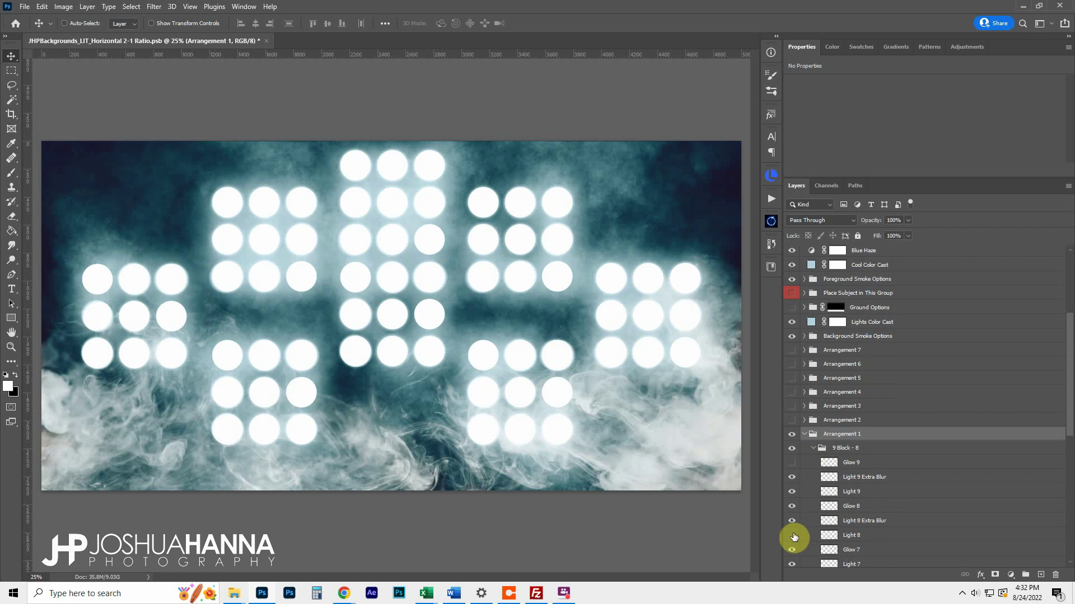
pyautogui.click(792, 536)
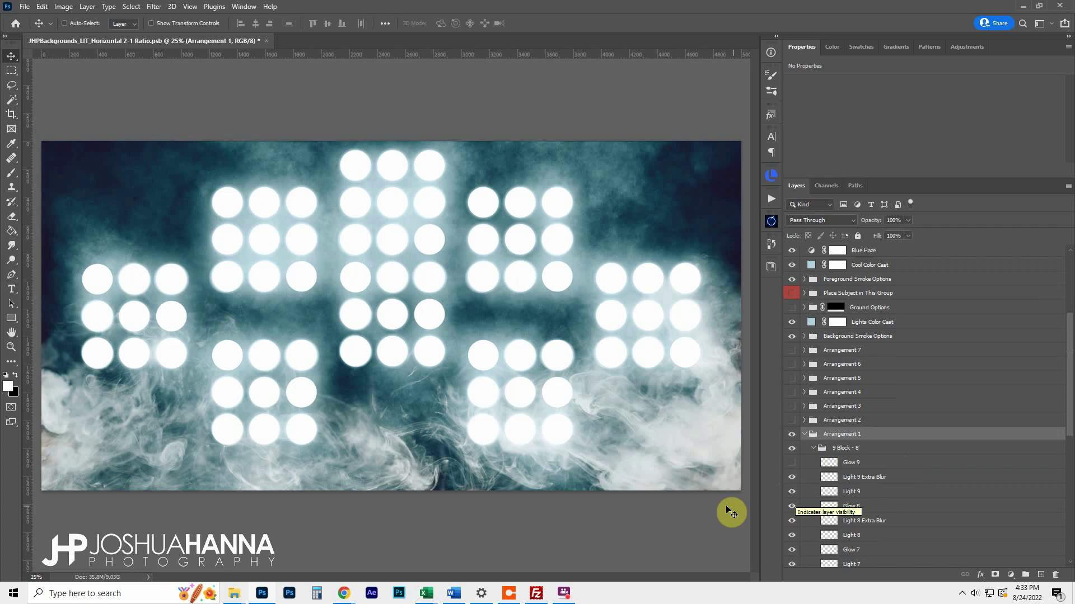
pyautogui.click(813, 448)
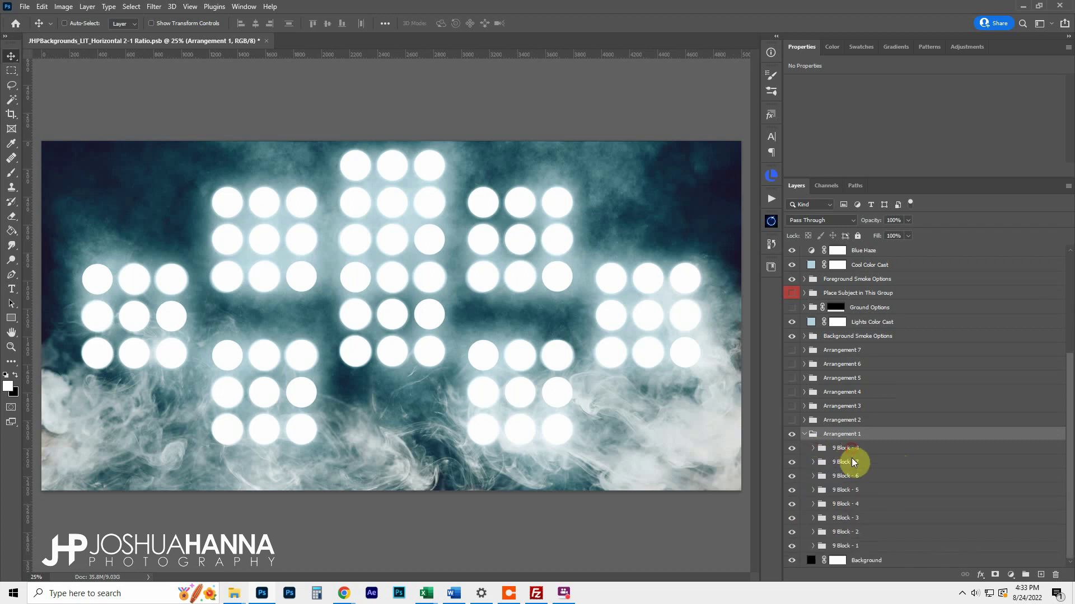
# Try moving the 9 Block - 8 group right toward the center light blocks, and undo the move
pyautogui.click(849, 453)
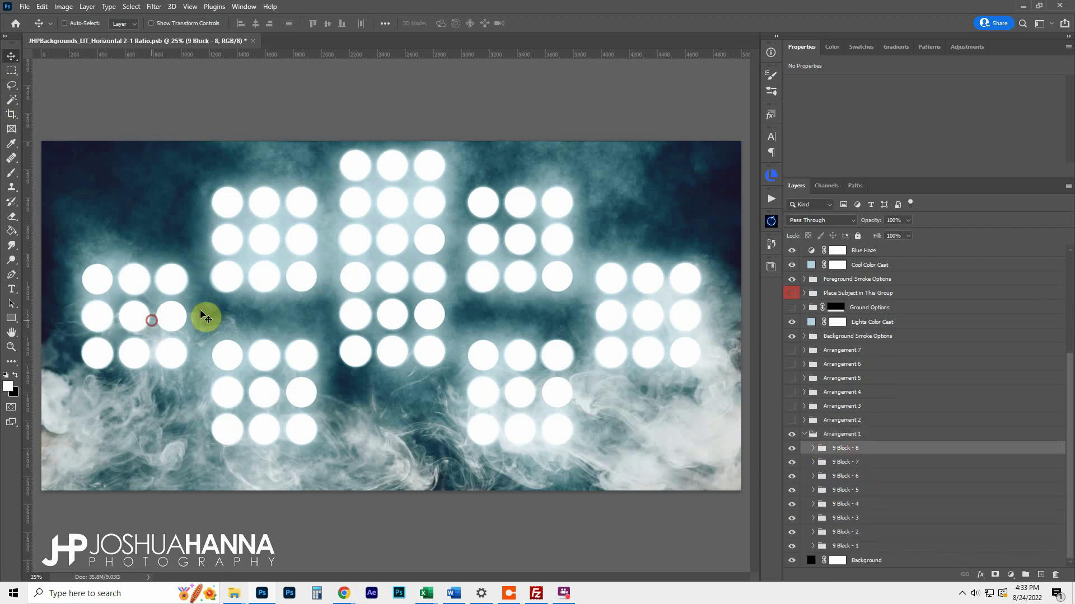
pyautogui.moveTo(206, 314); pyautogui.dragTo(299, 320)
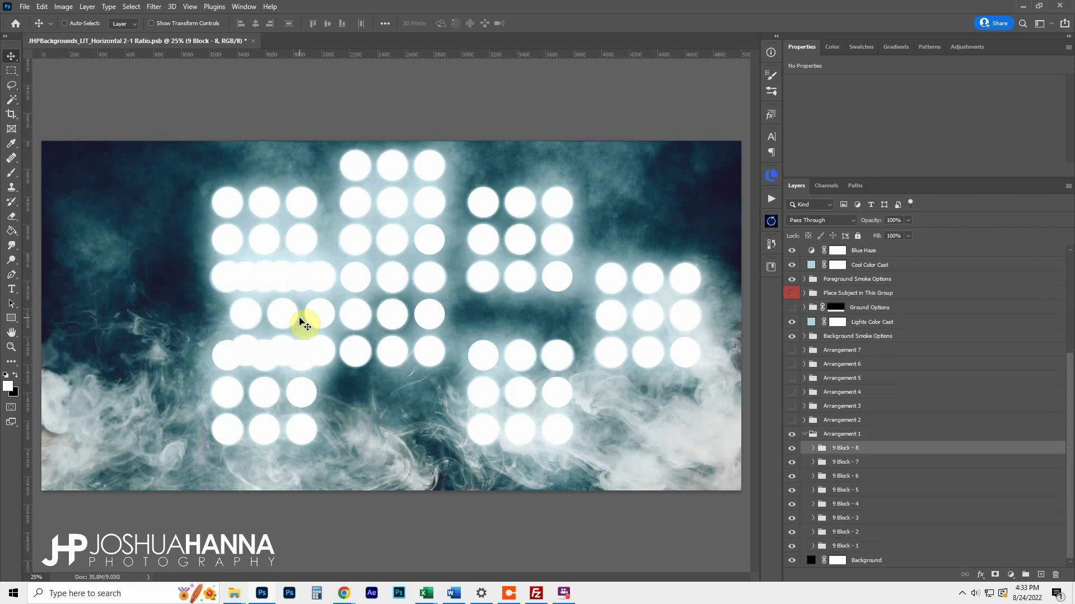
pyautogui.hotkey('ctrl', 'z')
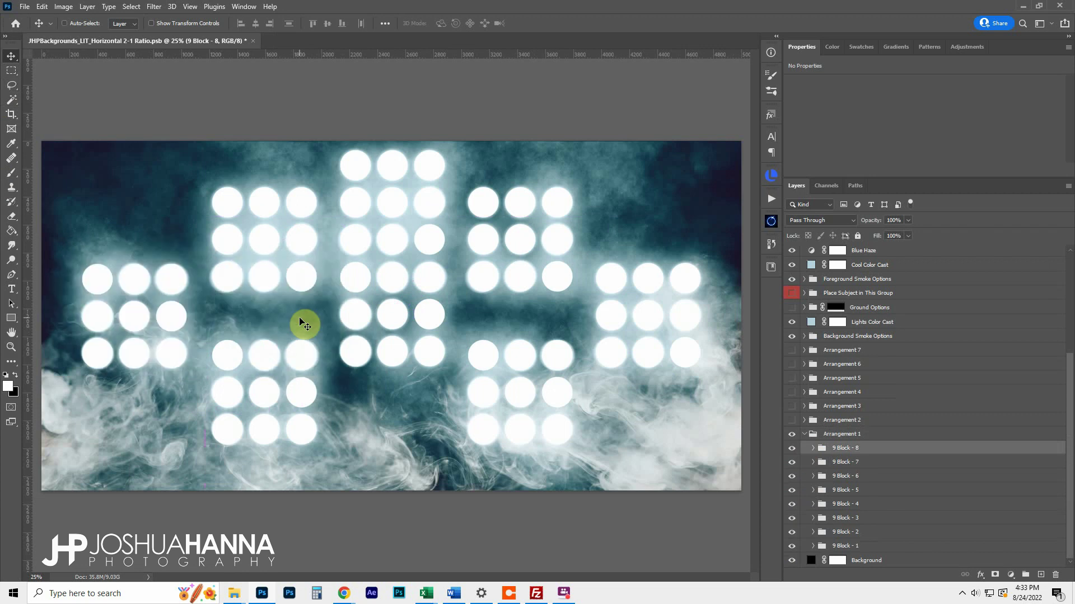
# In 9 Block - 8, temporarily hide Light 8, Light 8 Extra Blur and Glow 8, and make them visible again
pyautogui.click(813, 448)
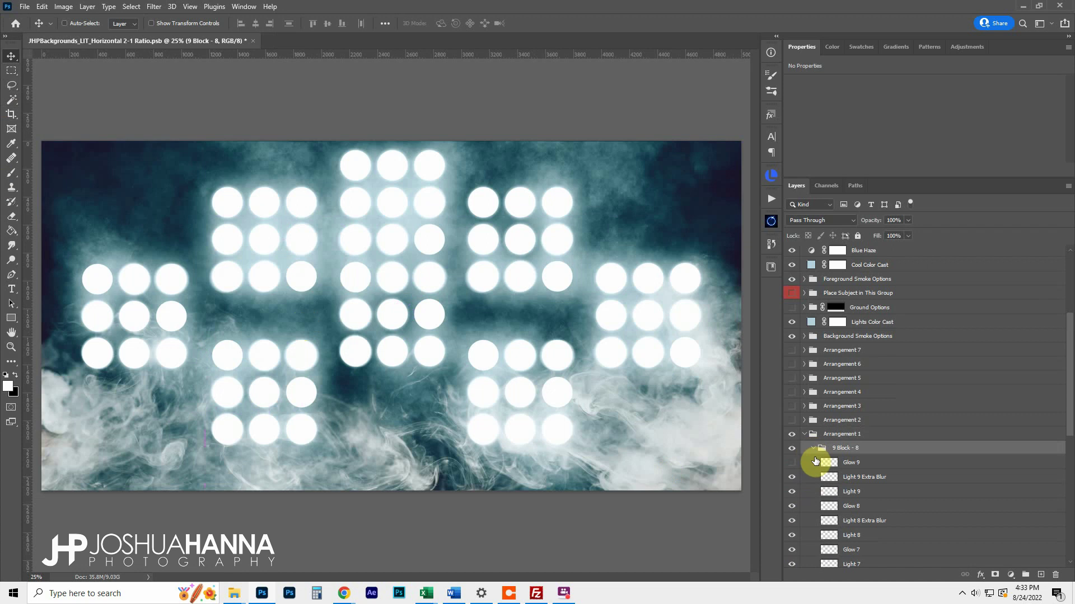
pyautogui.scroll(-4, 867, 436)
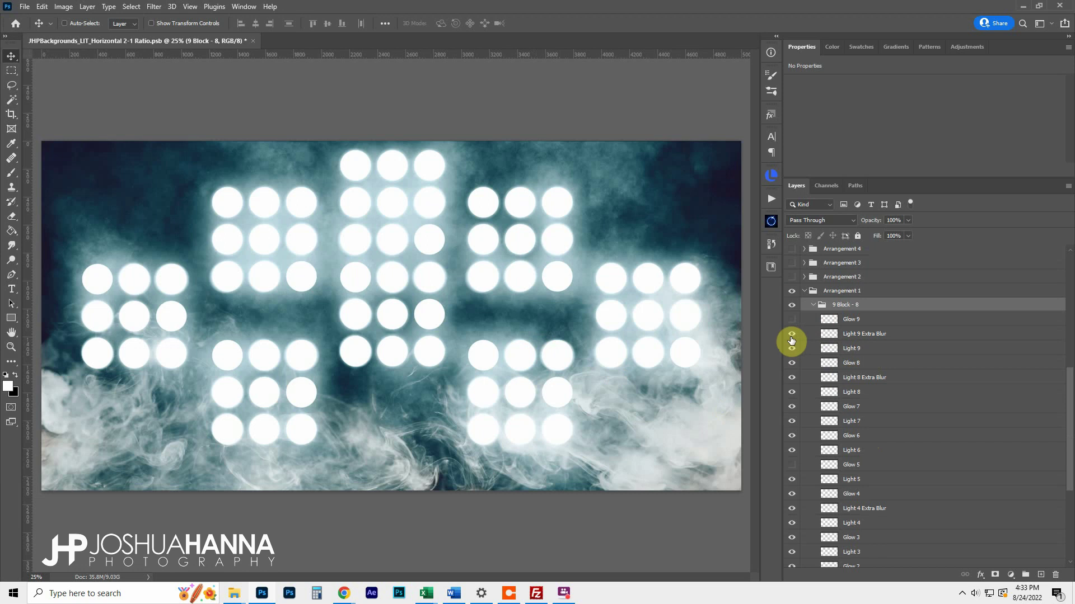
pyautogui.click(831, 392)
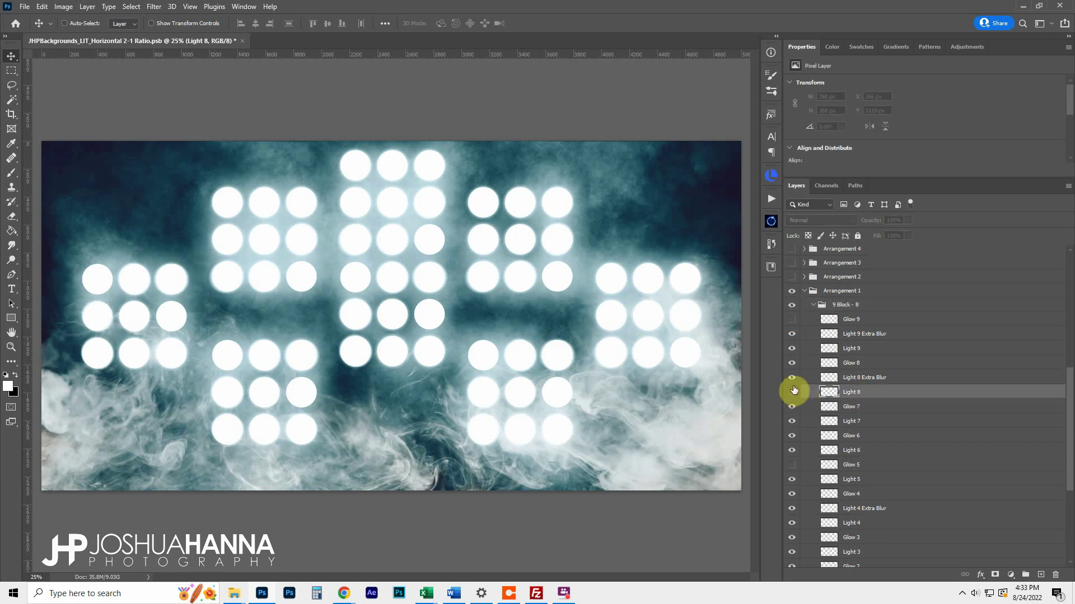
pyautogui.moveTo(794, 390); pyautogui.dragTo(792, 372)
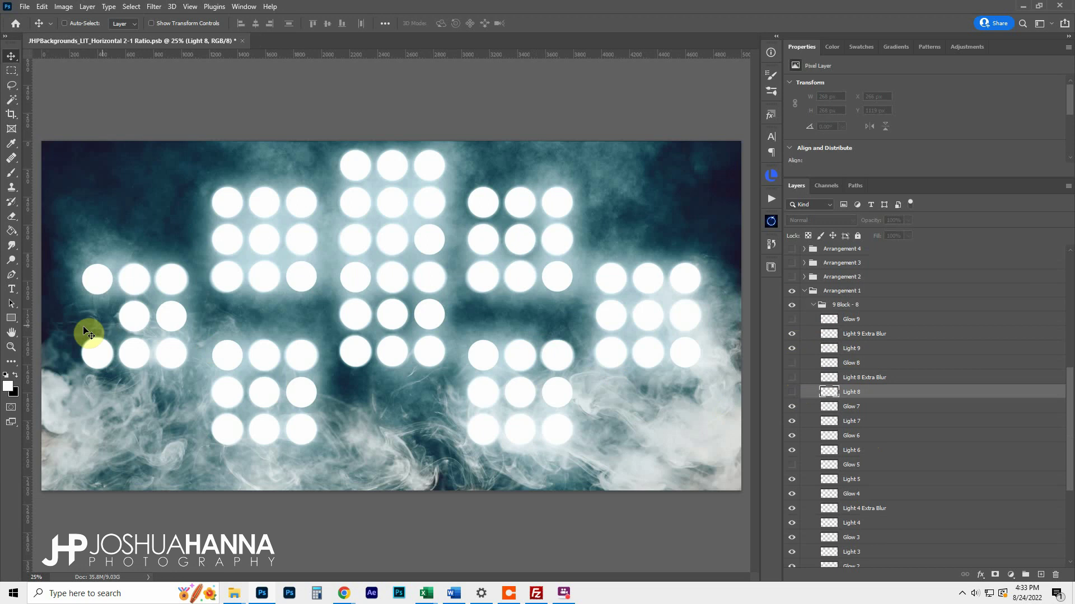
pyautogui.click(791, 392)
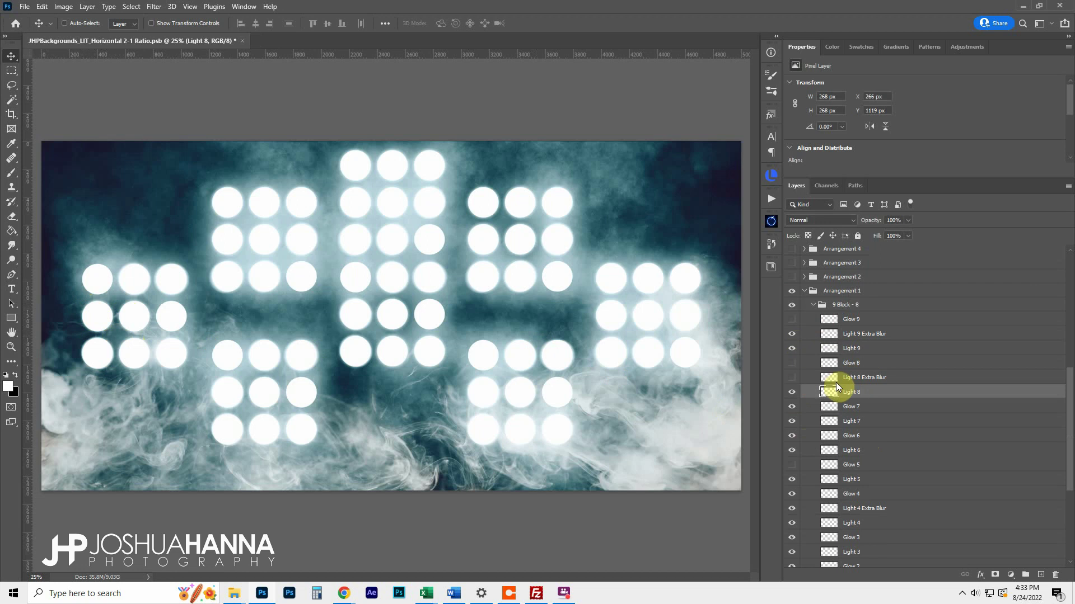
pyautogui.click(793, 364)
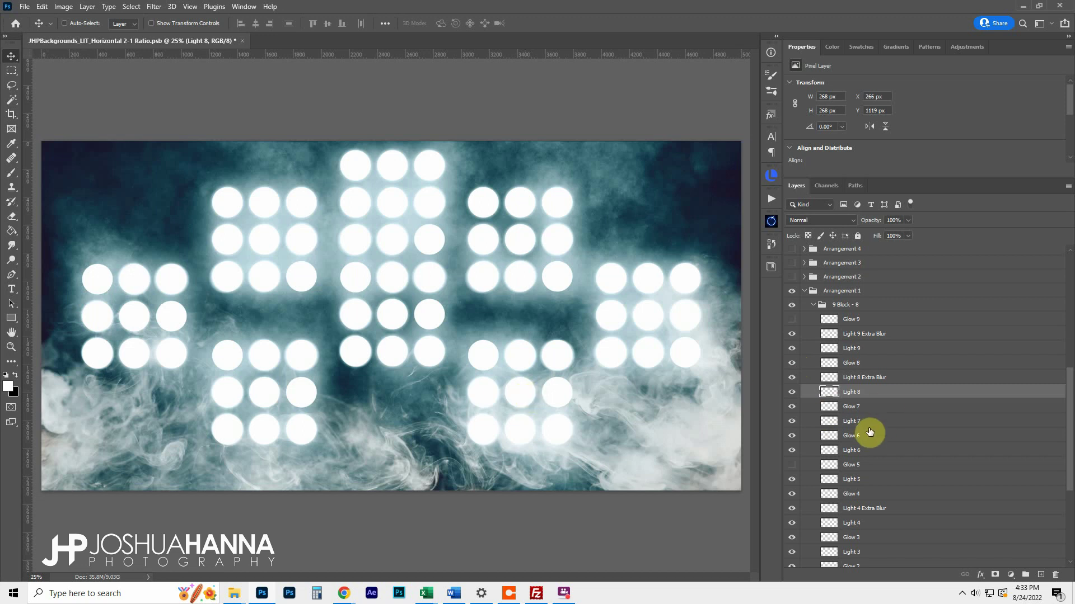
# Preview Glow 5 on and off, and collapse the 9 Block - 8 and Arrangement 1 groups
pyautogui.click(791, 464)
pyautogui.click(792, 464)
pyautogui.click(814, 306)
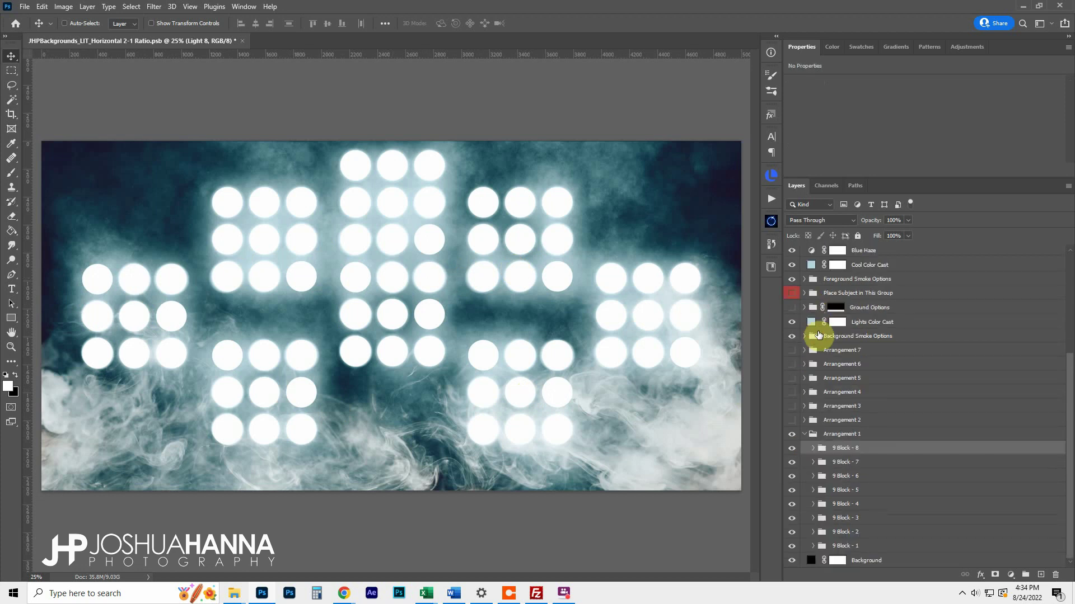
pyautogui.click(804, 434)
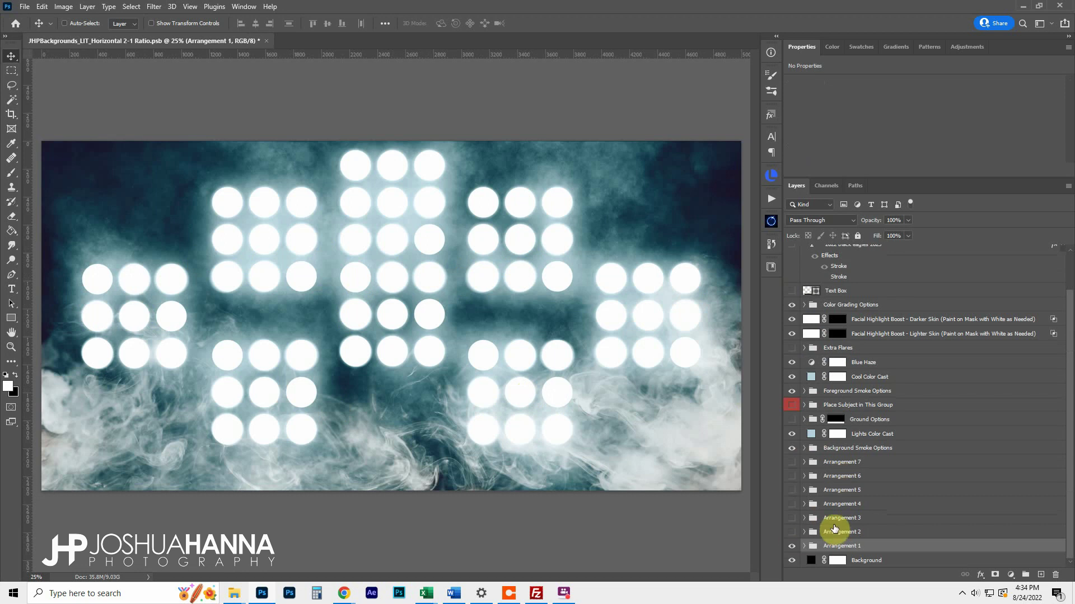
# Expand the Background Smoke Options group and hide the Foreground Smoke Options group
pyautogui.click(872, 449)
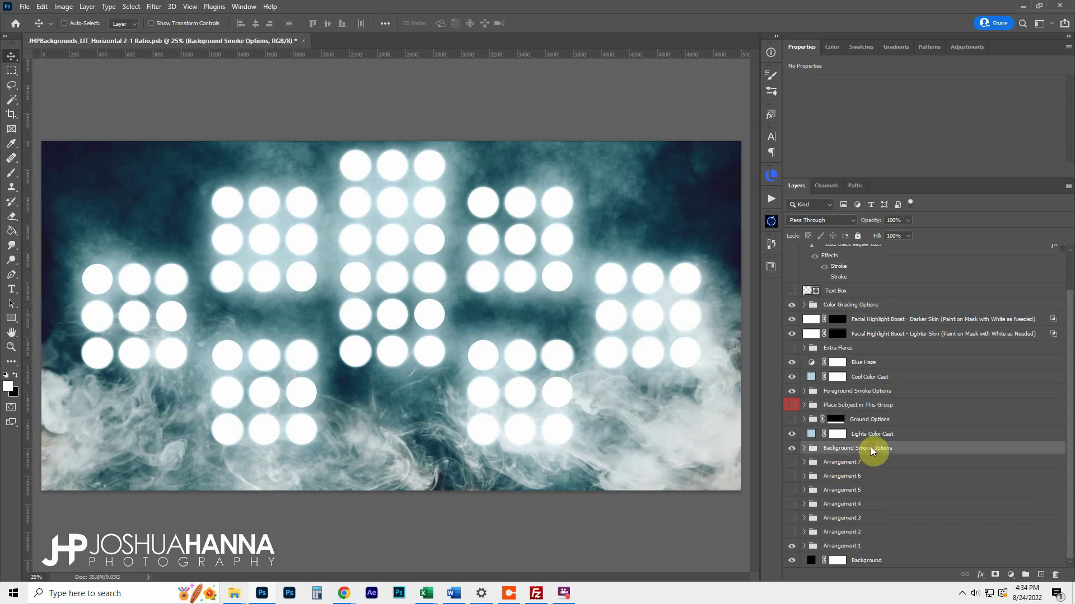
pyautogui.click(804, 449)
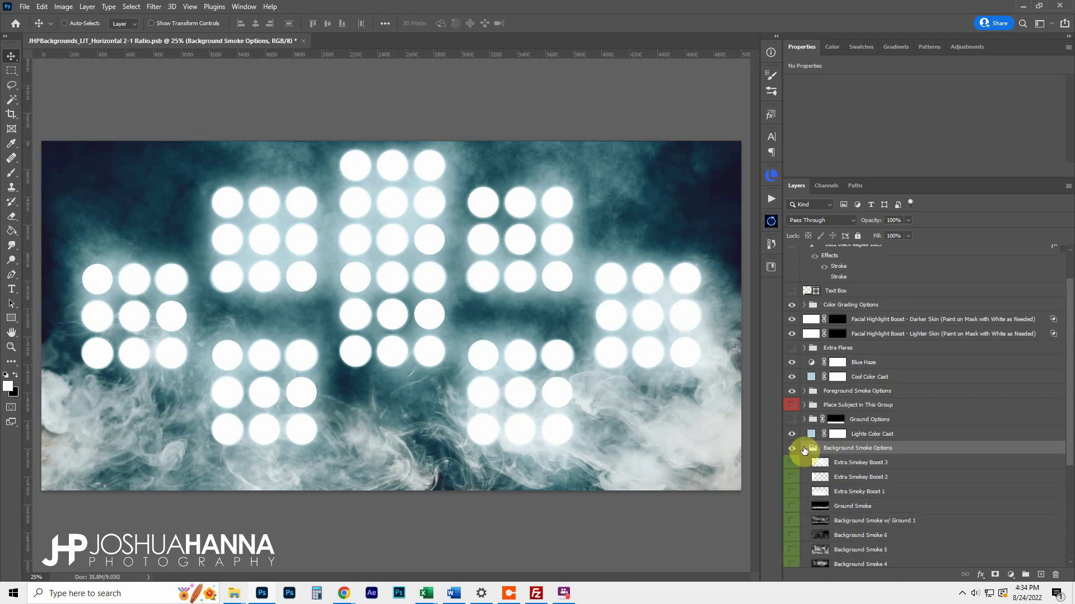
pyautogui.click(792, 391)
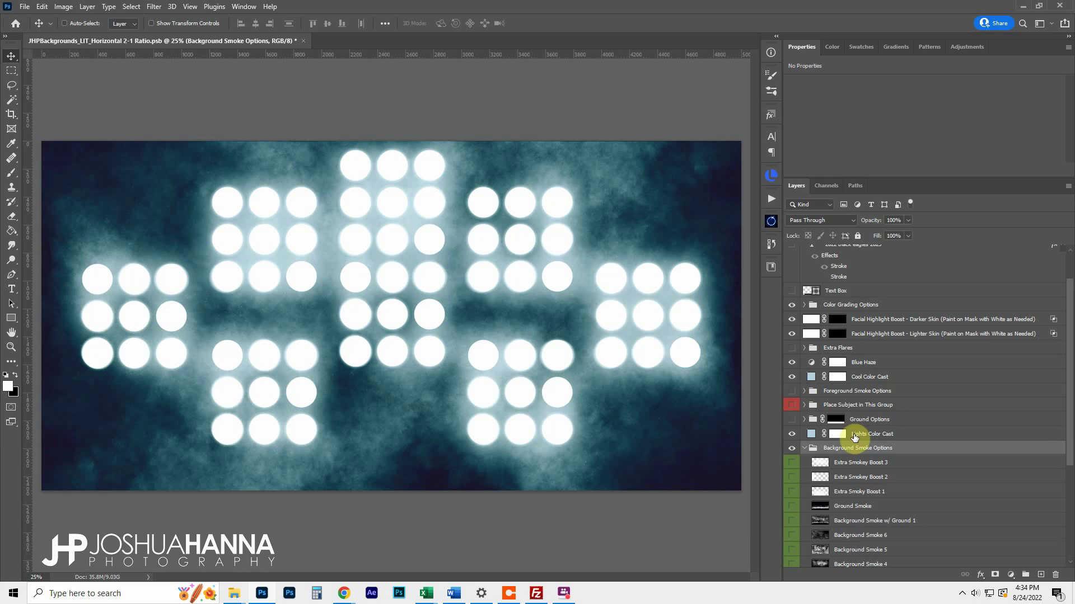
# Preview Background Smoke 1 through 6 and Background Smoke w/ Ground 1 separately, hiding each one after viewing
pyautogui.scroll(-5, 855, 437)
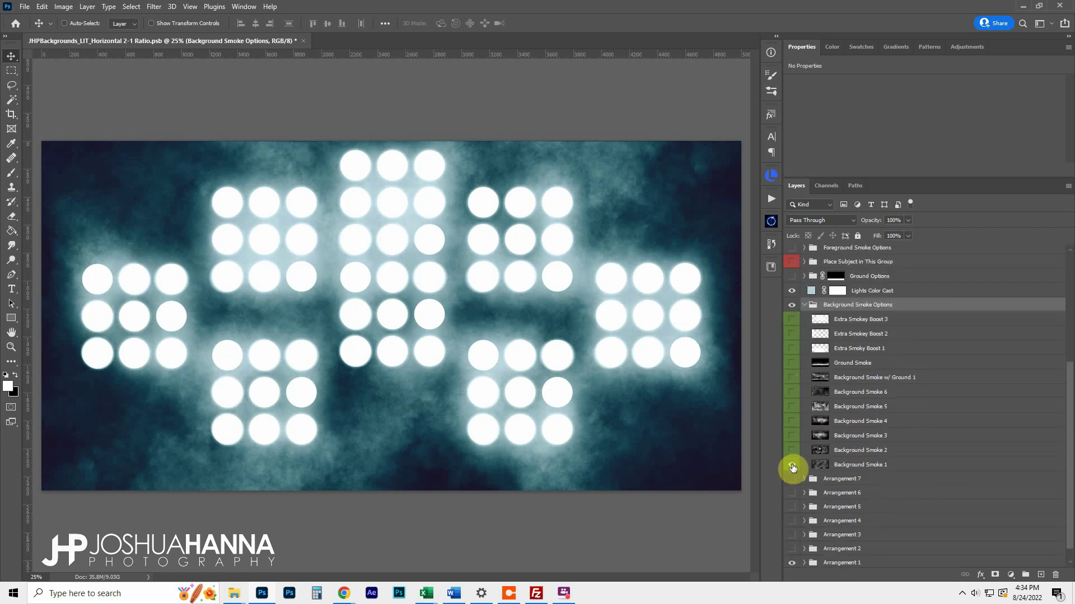
pyautogui.click(791, 465)
pyautogui.click(792, 451)
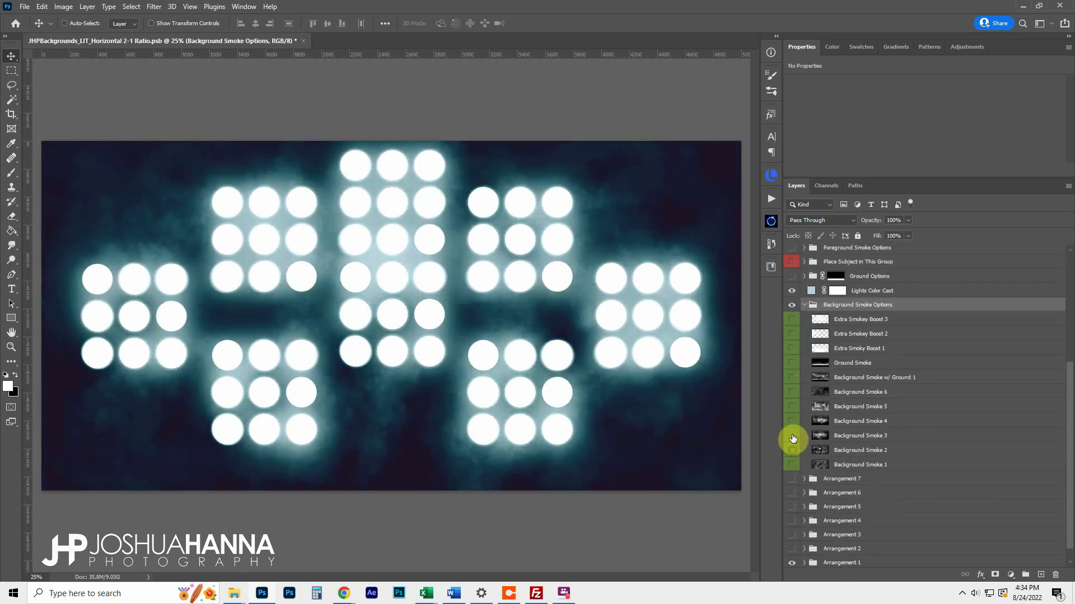
pyautogui.click(792, 438)
pyautogui.click(791, 424)
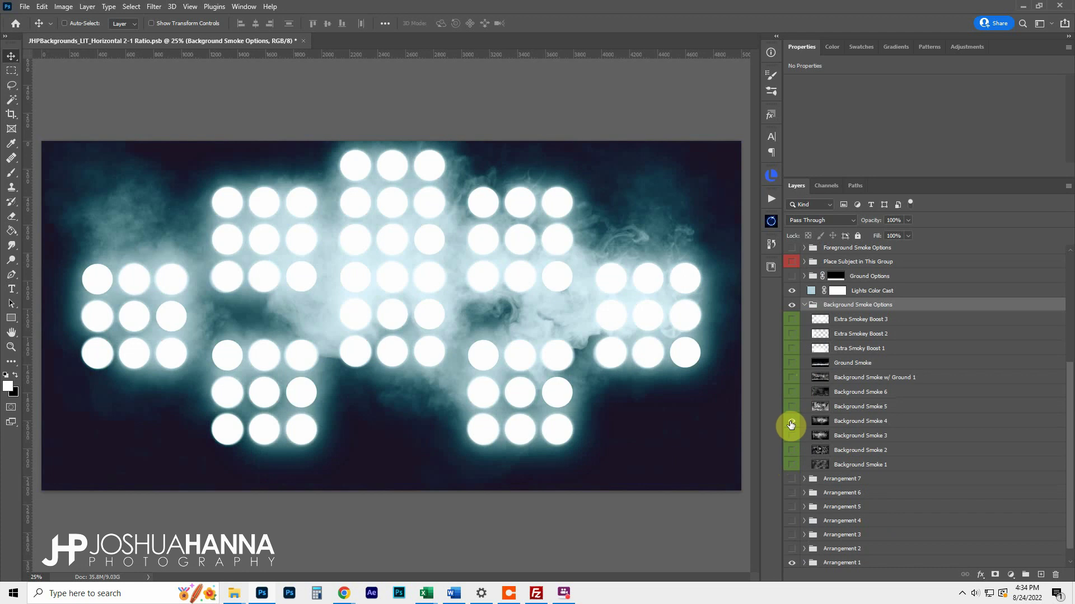
pyautogui.click(791, 424)
pyautogui.click(792, 409)
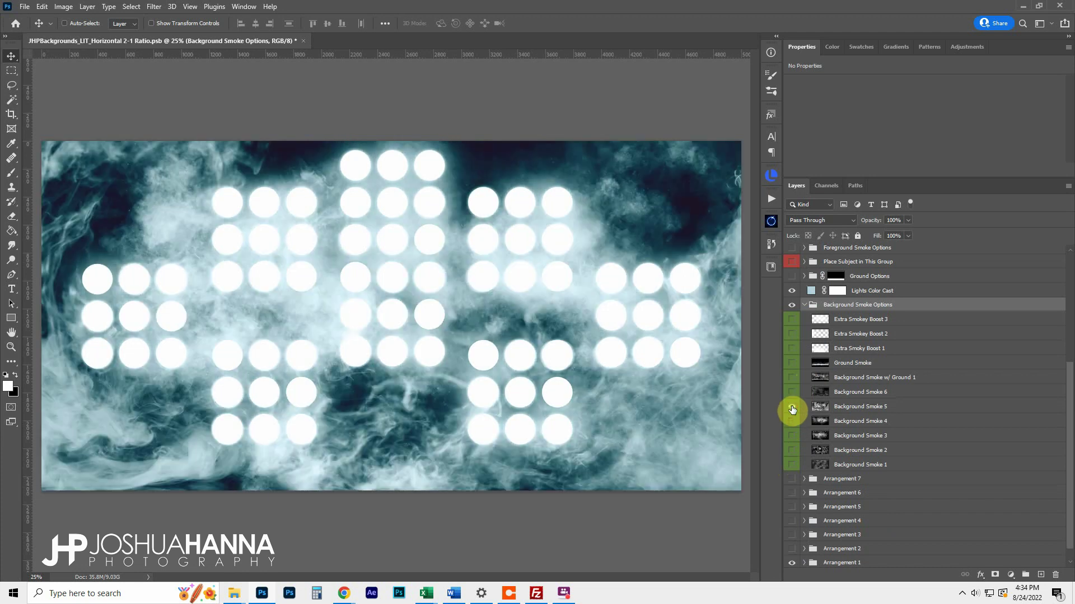
pyautogui.click(792, 409)
pyautogui.click(793, 394)
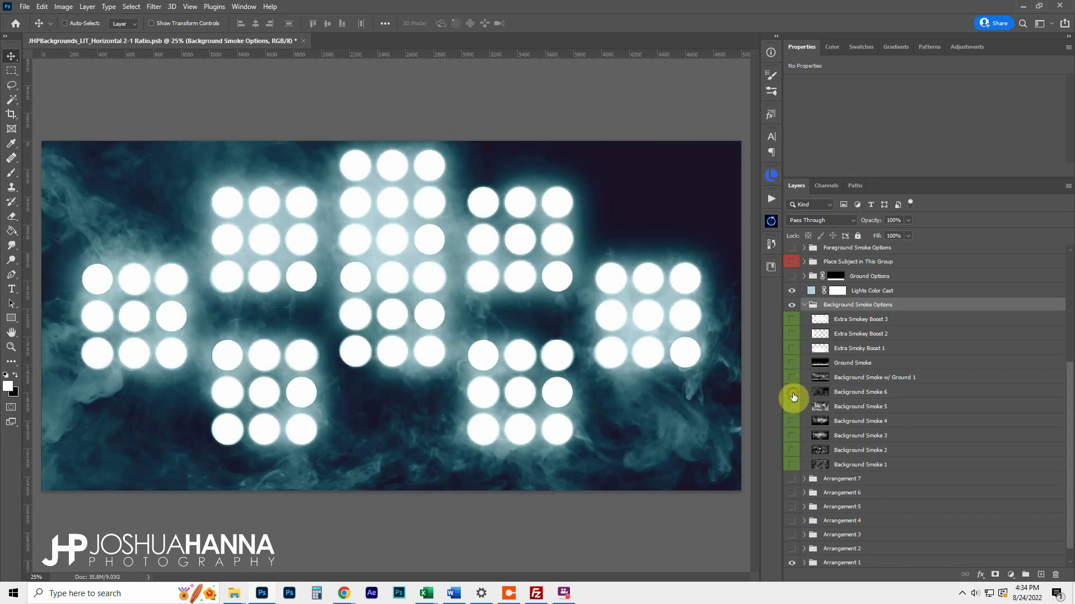
pyautogui.click(793, 395)
pyautogui.click(791, 380)
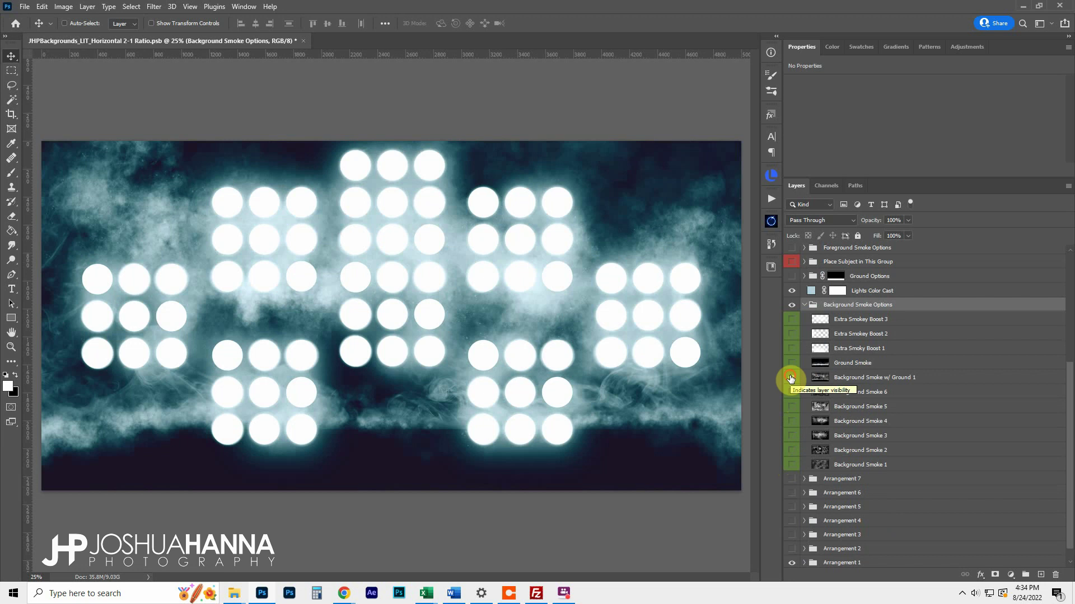
pyautogui.click(791, 379)
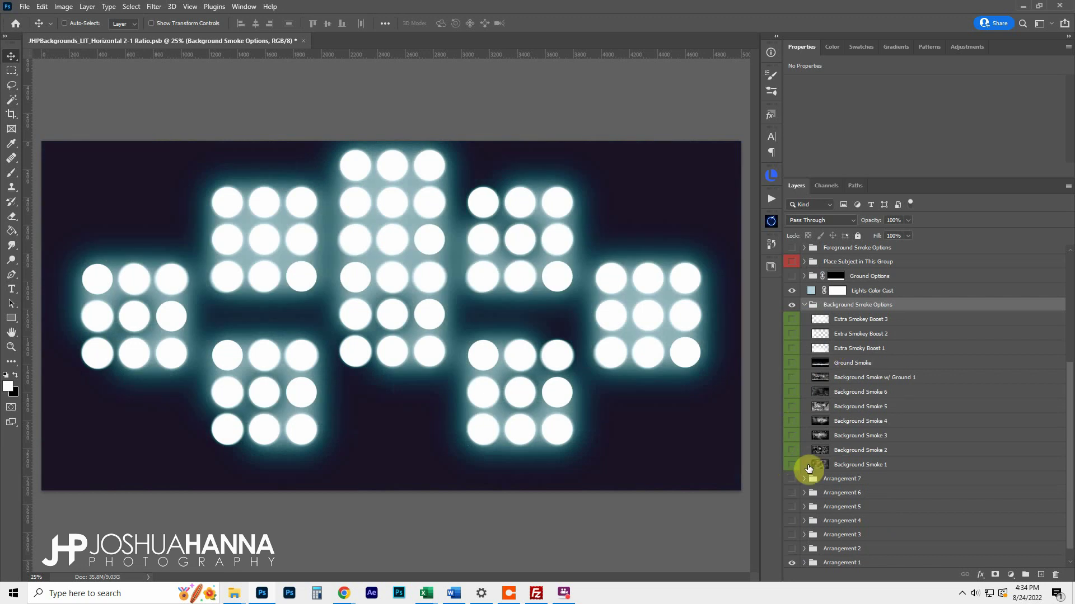
# Try combinations of Background Smoke 1 to 4, leaving only Background Smoke 3 and 4 visible together
pyautogui.click(790, 465)
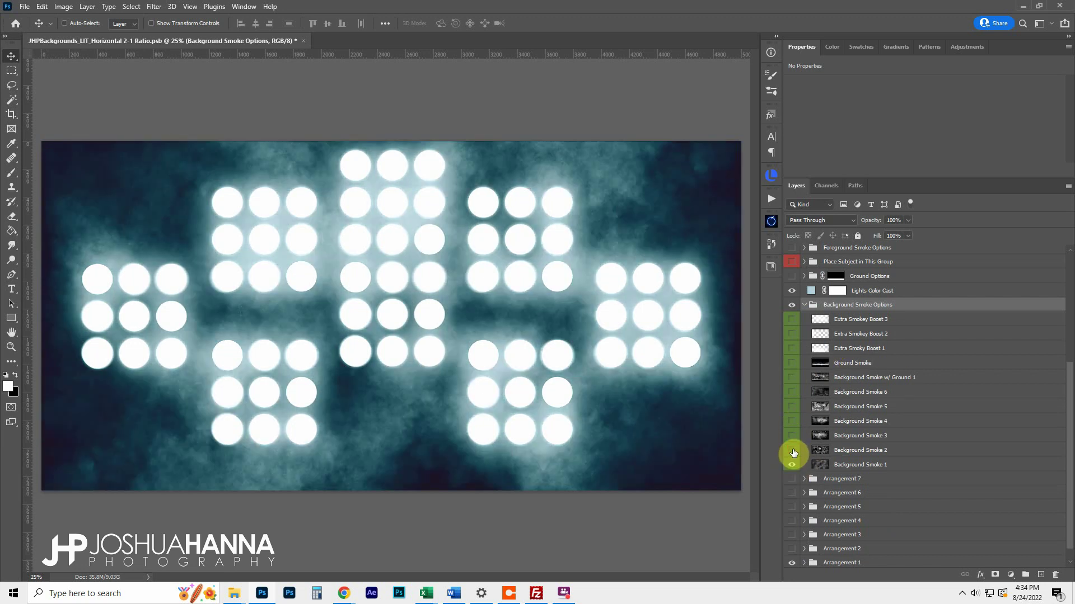
pyautogui.click(792, 451)
pyautogui.click(792, 451)
pyautogui.click(791, 435)
pyautogui.click(791, 435)
pyautogui.click(792, 421)
pyautogui.click(791, 464)
pyautogui.click(791, 435)
pyautogui.click(793, 438)
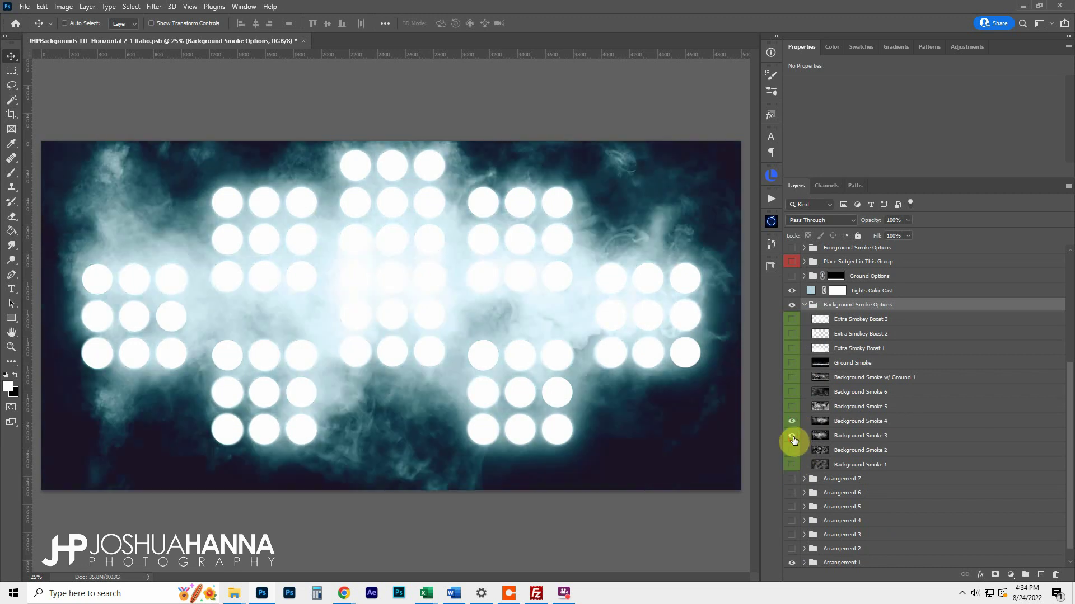
# Hide Background Smoke 3 and 4, and show Background Smoke 2 instead
pyautogui.click(793, 438)
pyautogui.click(794, 425)
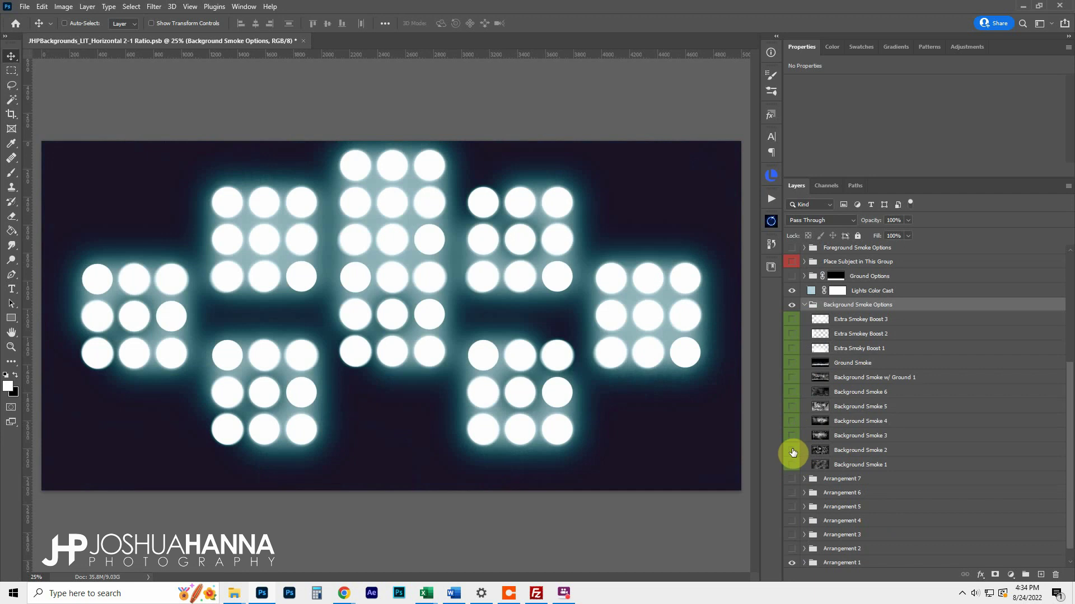
pyautogui.click(792, 450)
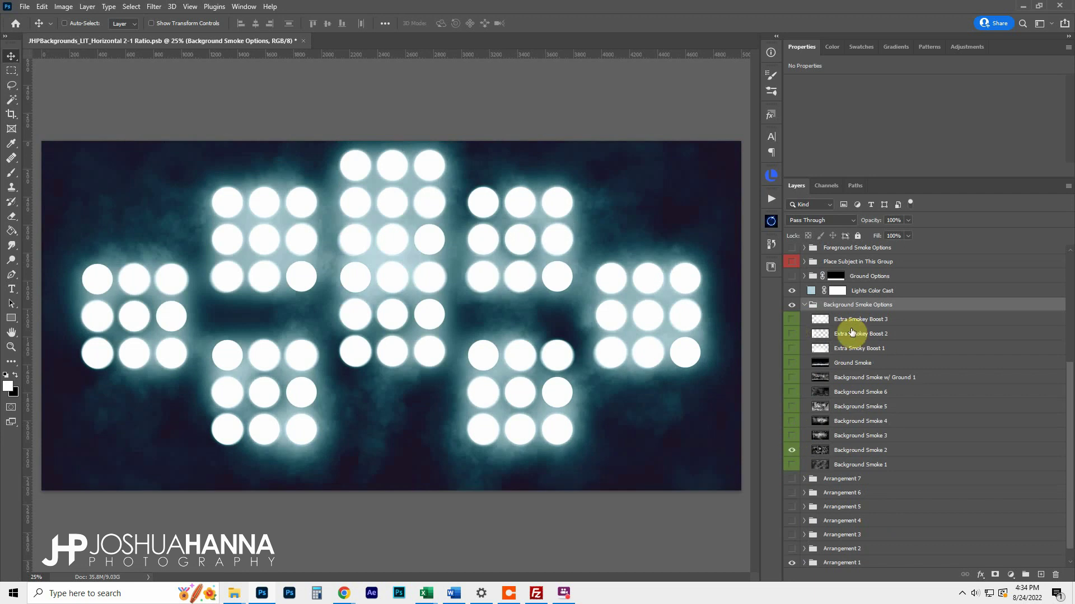
# Preview the three Extra Smokey Boost layers one at a time over Background Smoke 2, and hide all of these smoke layers
pyautogui.click(792, 352)
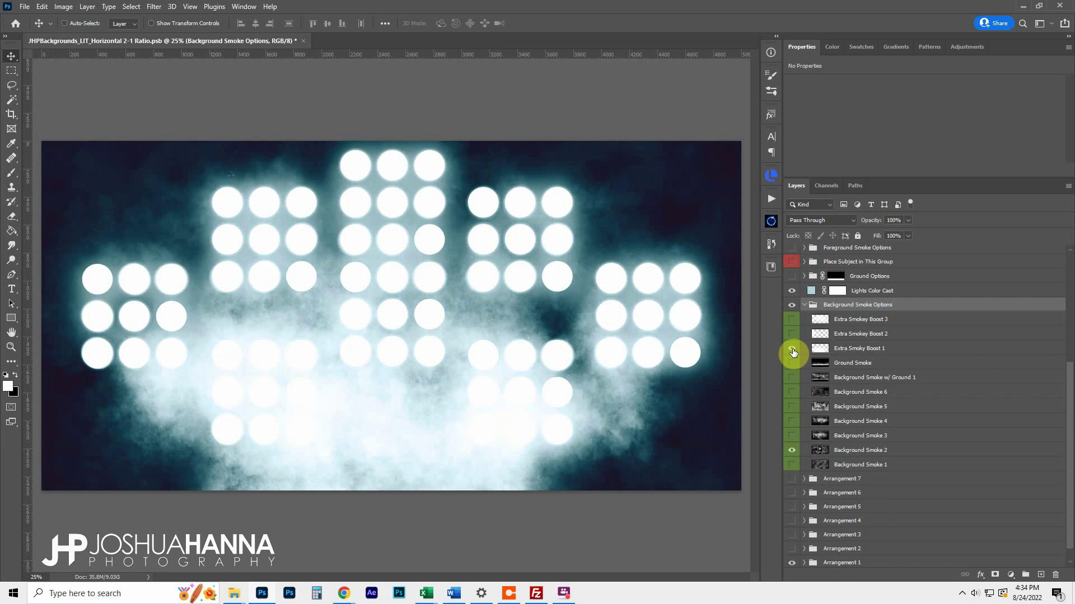
pyautogui.click(793, 347)
pyautogui.click(792, 335)
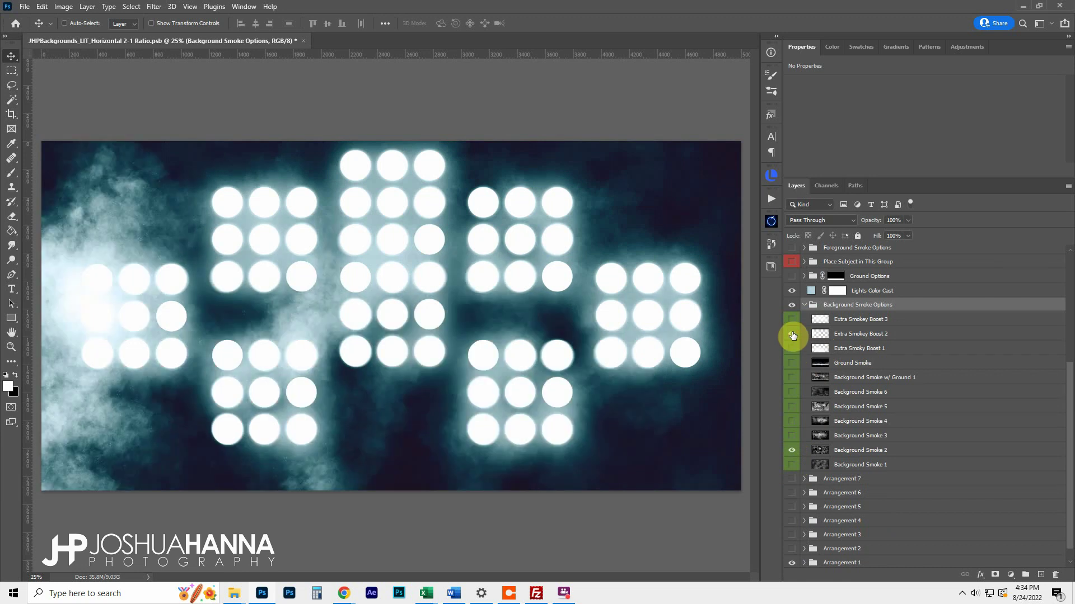
pyautogui.click(793, 334)
pyautogui.click(794, 320)
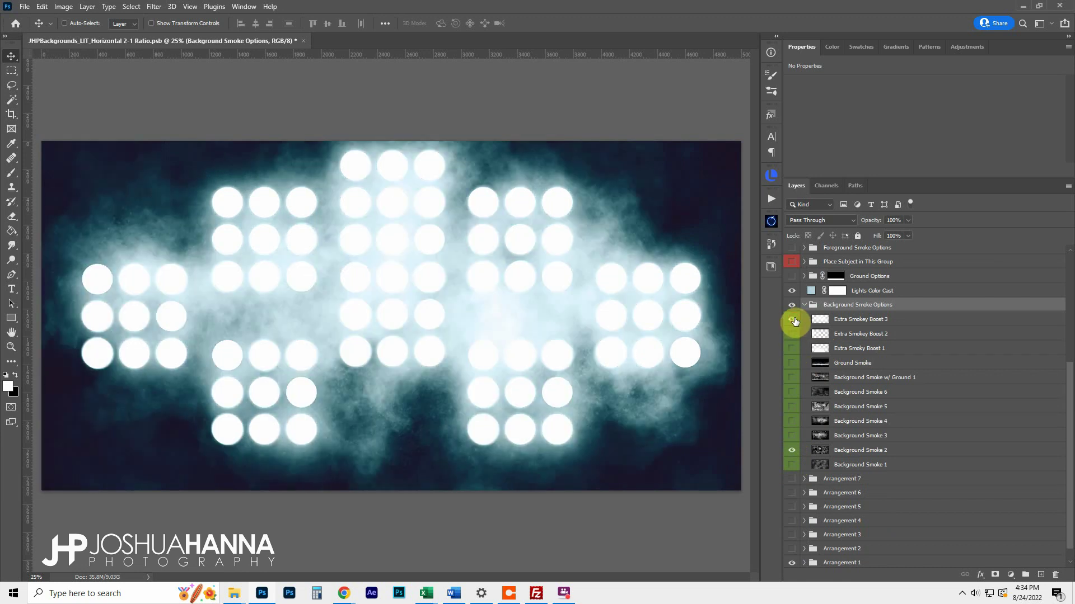
pyautogui.click(794, 320)
pyautogui.click(792, 451)
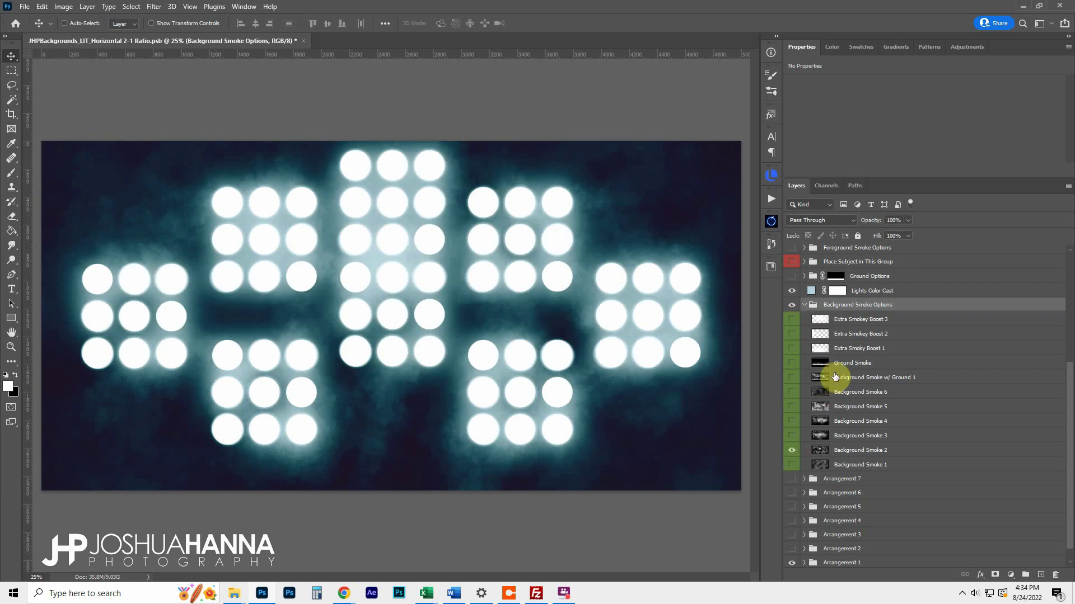
pyautogui.click(793, 452)
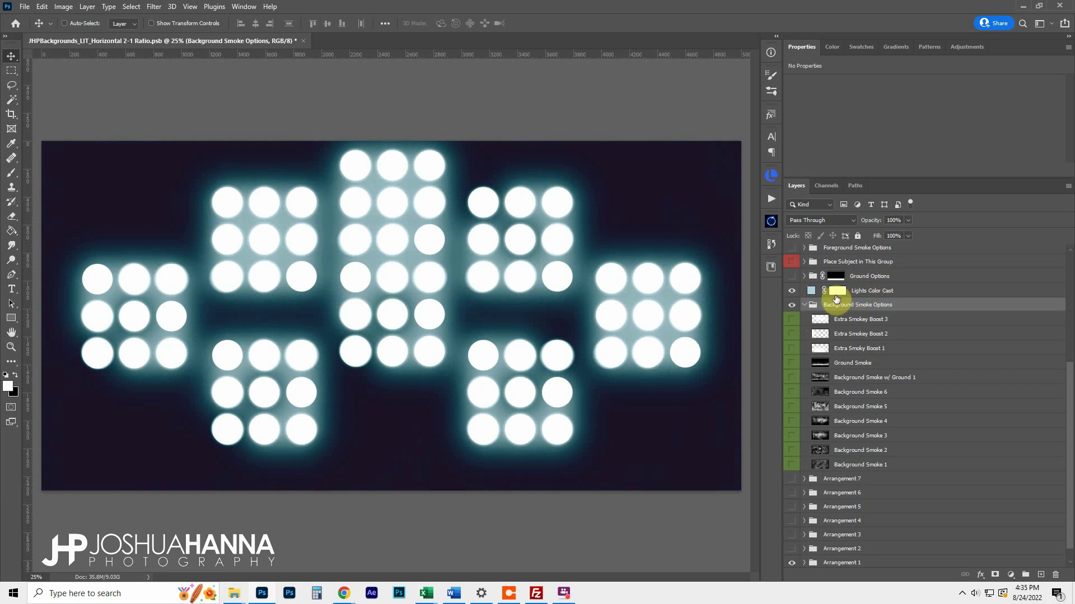
# Select the Ground Options group and make it visible to add the grass ground
pyautogui.click(865, 290)
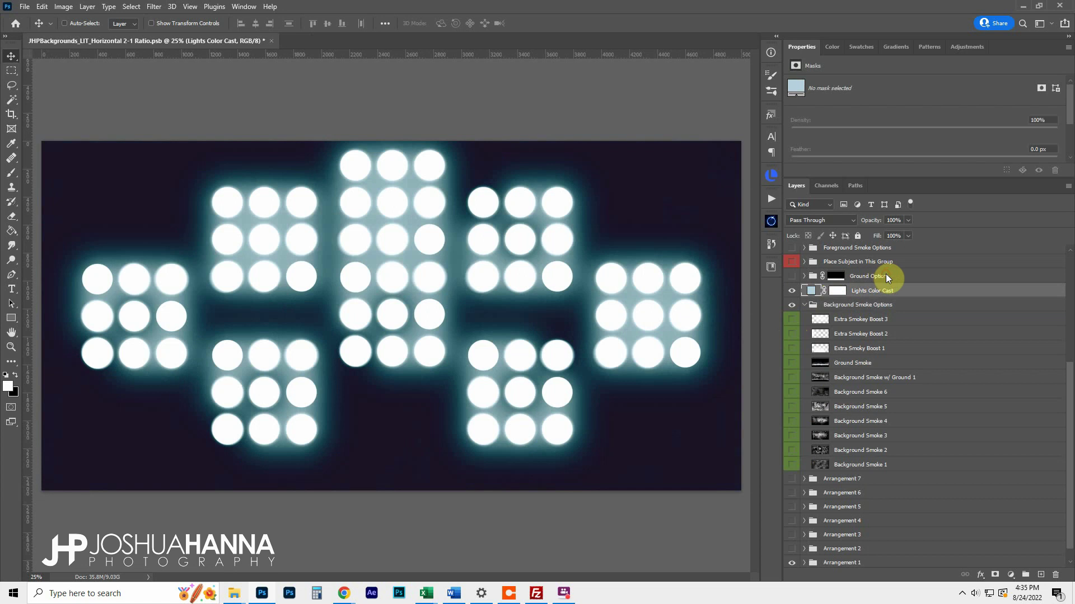
pyautogui.click(886, 276)
pyautogui.click(791, 277)
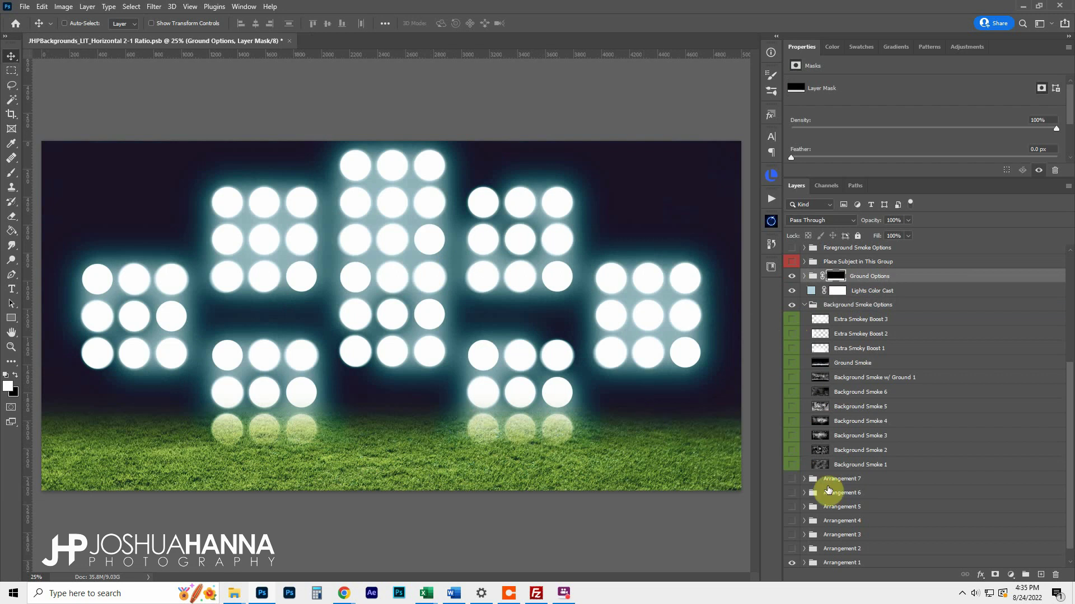
# Scale the whole Arrangement 1 light group down to about 85.5% around its center with Free Transform
pyautogui.scroll(-1, 871, 527)
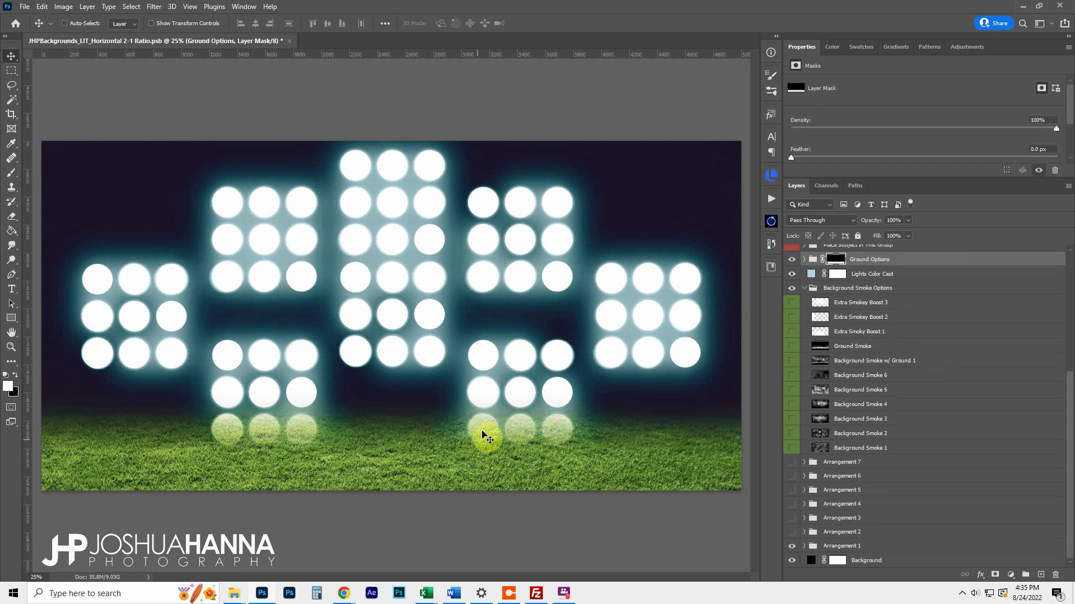
pyautogui.click(865, 546)
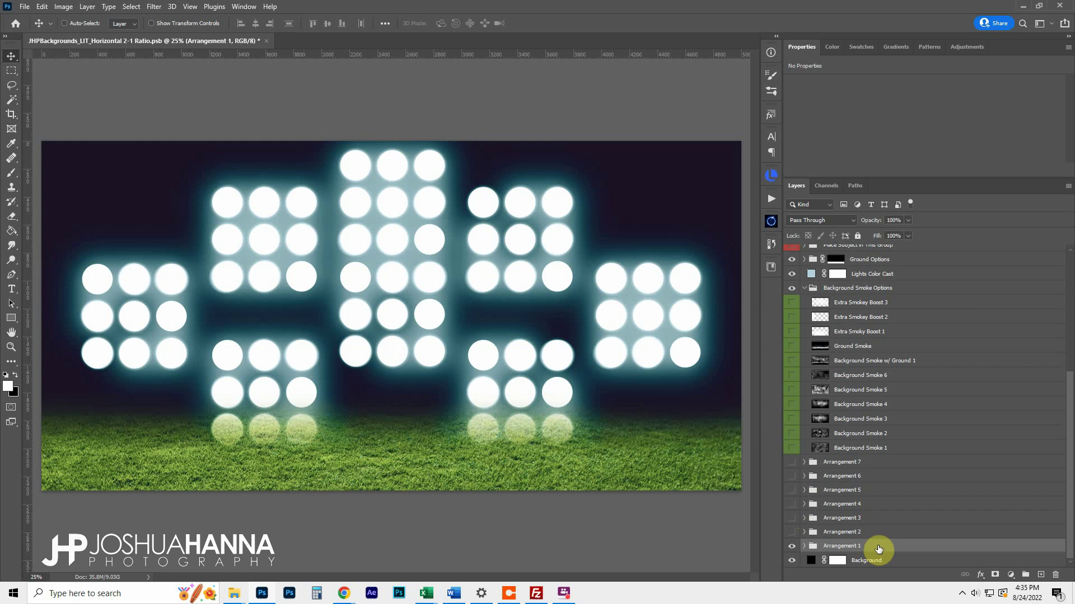
pyautogui.hotkey('ctrl', 't')
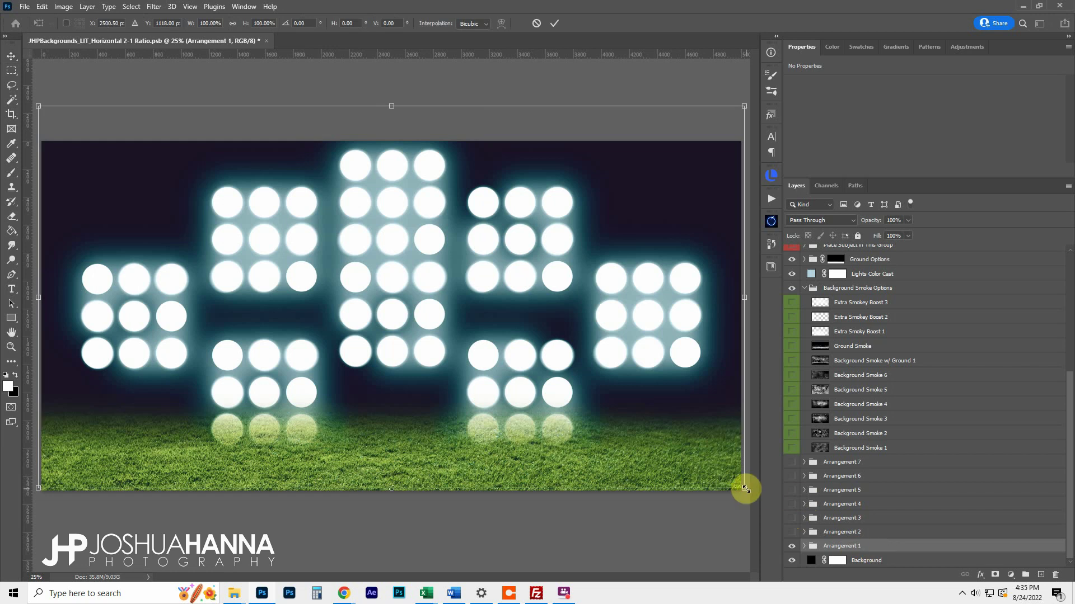
pyautogui.moveTo(743, 489); pyautogui.dragTo(698, 448)
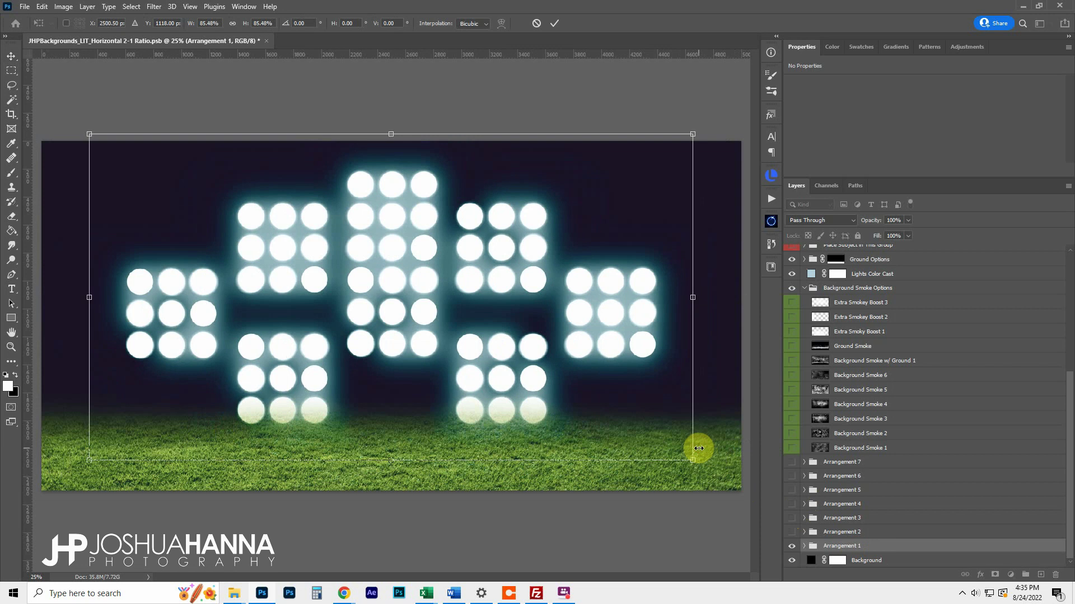
# Move the scaled lights straight up to about Y 1000 px, clear of the grass, and apply the transform
pyautogui.press('Up')
pyautogui.press('Up')
pyautogui.press('Up')
pyautogui.press('Up')
pyautogui.press('Up')
pyautogui.press('Up')
pyautogui.press('Up')
pyautogui.press('Up')
pyautogui.press('Up')
pyautogui.press('Up')
pyautogui.press('Up')
pyautogui.press('Up')
pyautogui.press('Up')
pyautogui.press('Up')
pyautogui.press('Up')
pyautogui.press('Up')
pyautogui.press('Up')
pyautogui.press('Up')
pyautogui.press('Up')
pyautogui.press('Up')
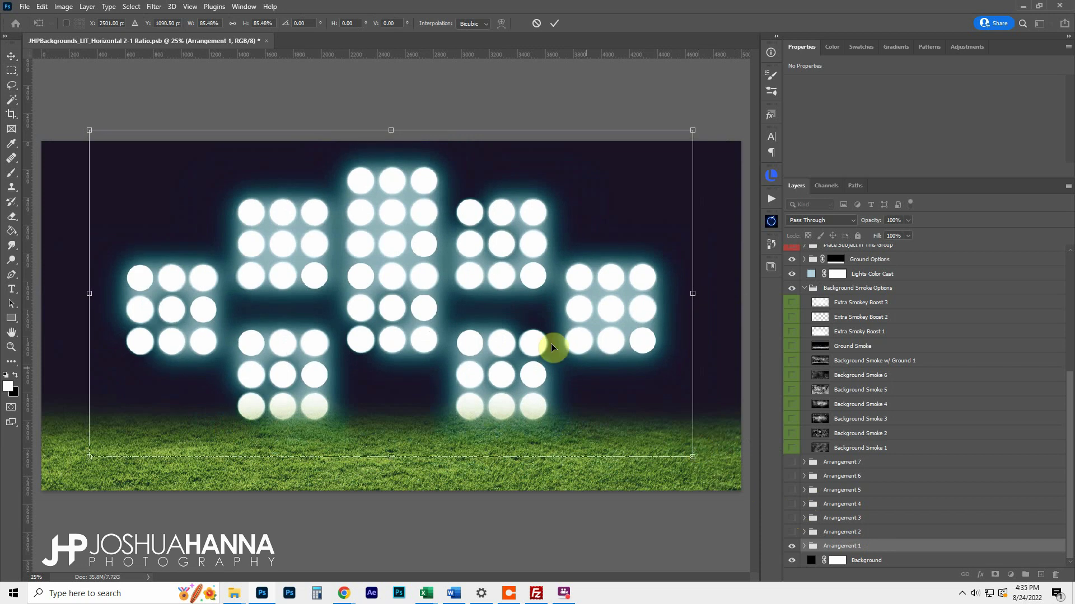
pyautogui.moveTo(394, 243); pyautogui.dragTo(393, 229)
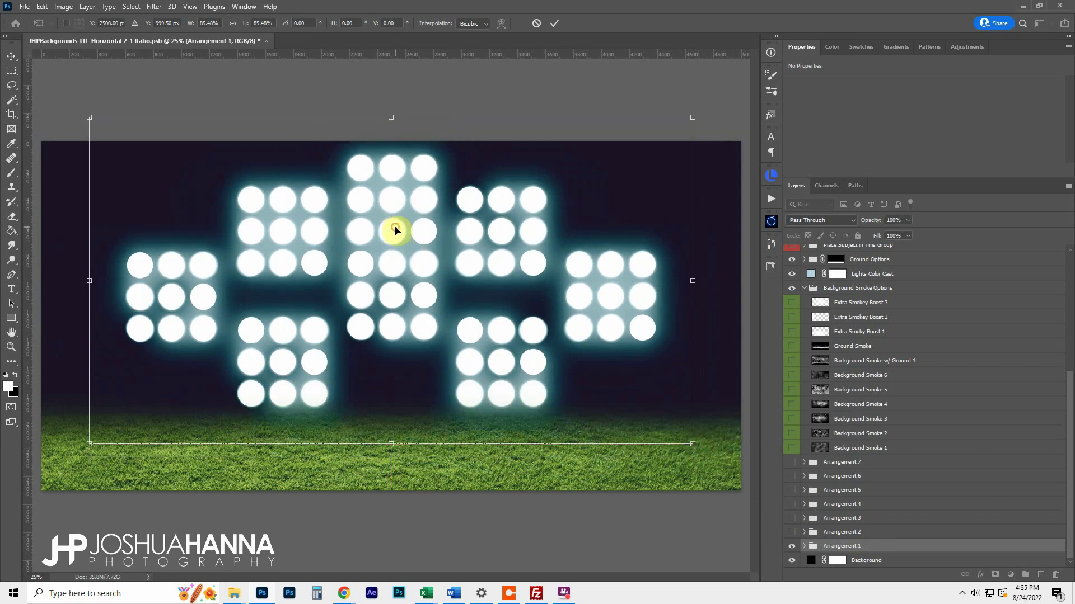
pyautogui.click(554, 23)
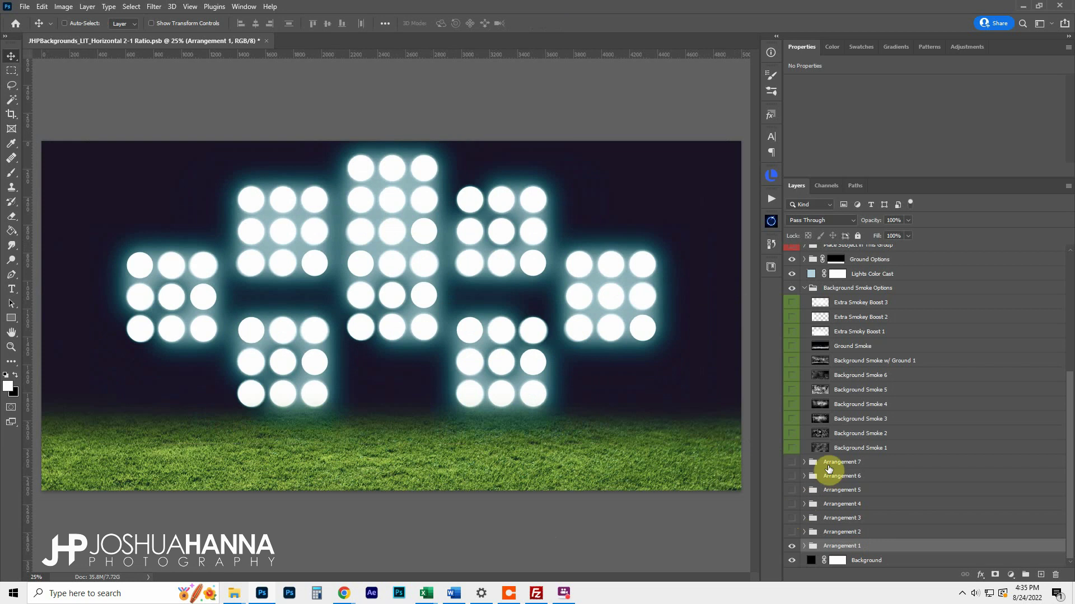
# Preview the Background Smoke w/ Ground 1 layer behind the grass and hide it again
pyautogui.scroll(3, 908, 448)
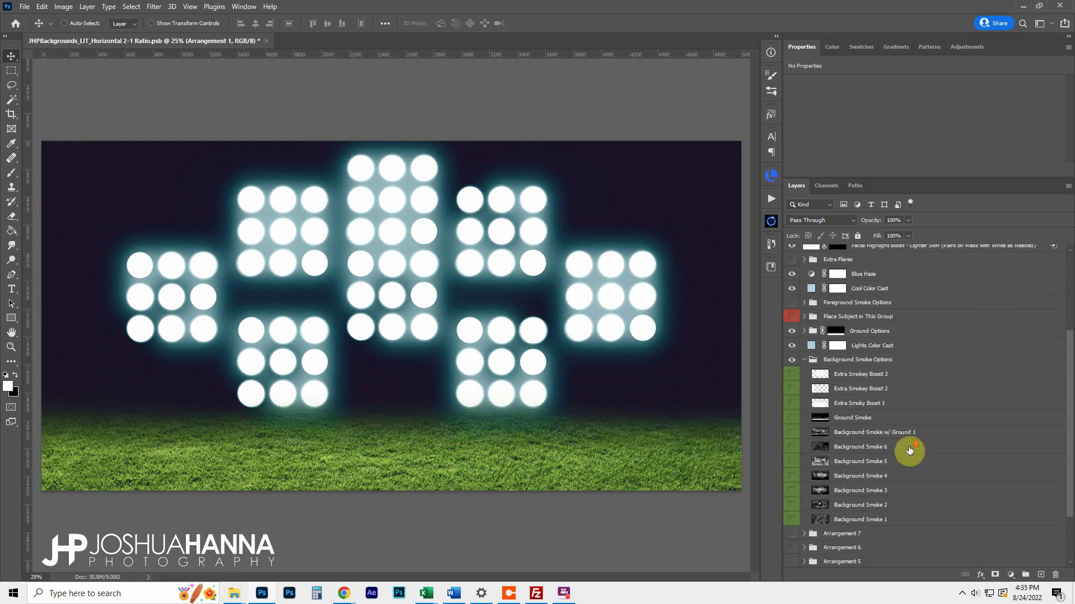
pyautogui.click(876, 435)
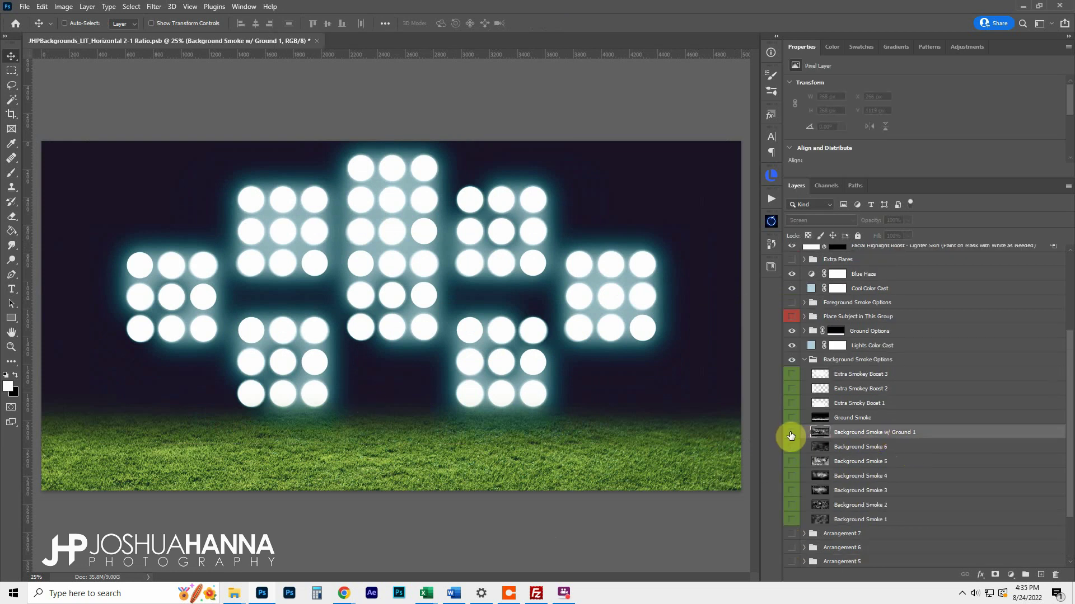
pyautogui.click(791, 434)
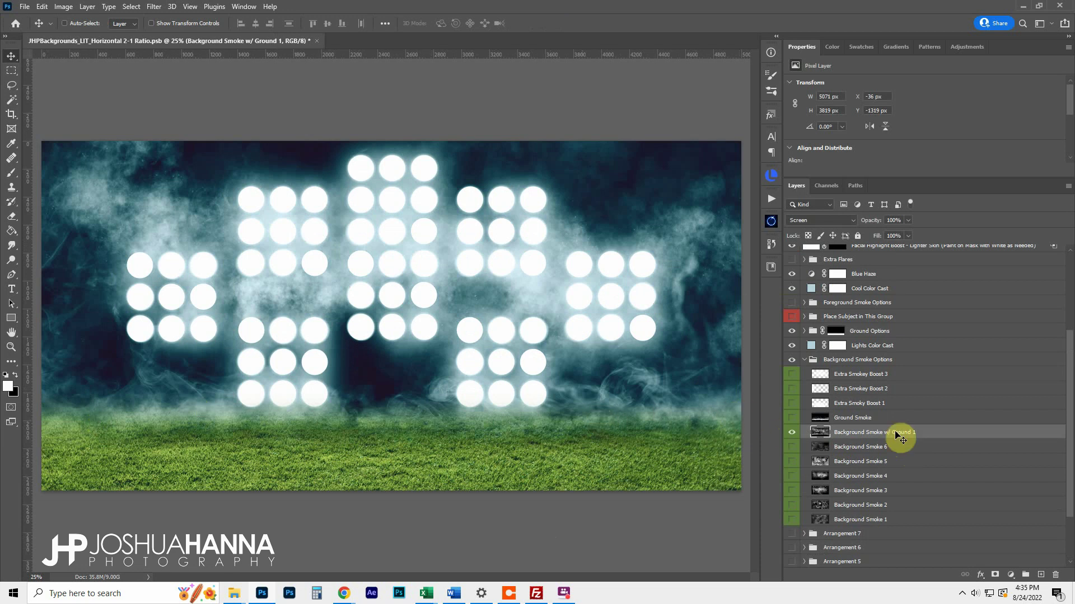
pyautogui.click(791, 432)
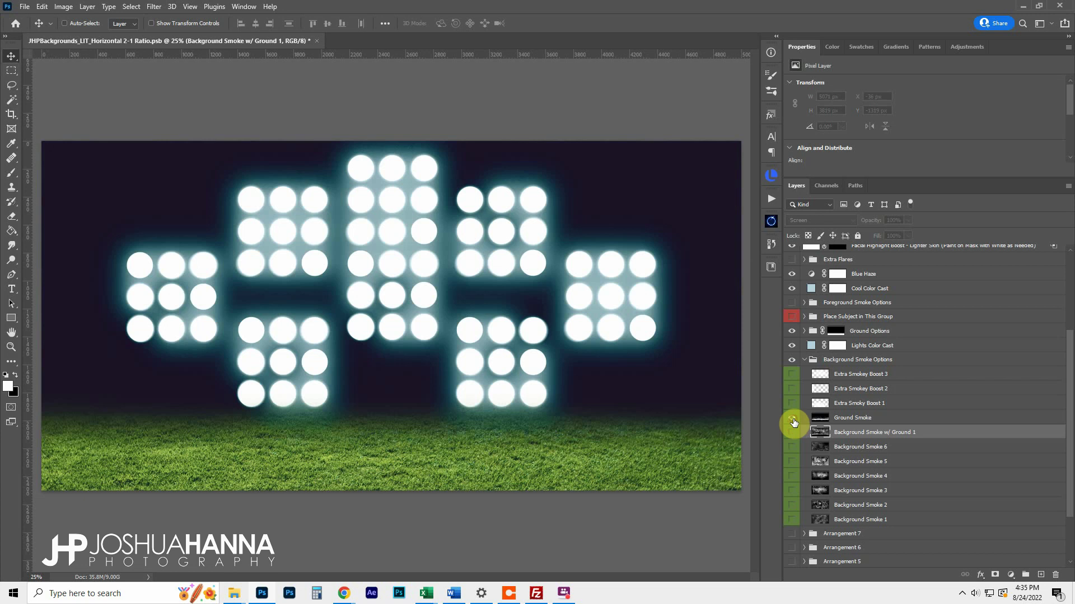
# Show Ground Smoke, try Background Smoke 6 with it, and switch to Background Smoke 4
pyautogui.click(792, 420)
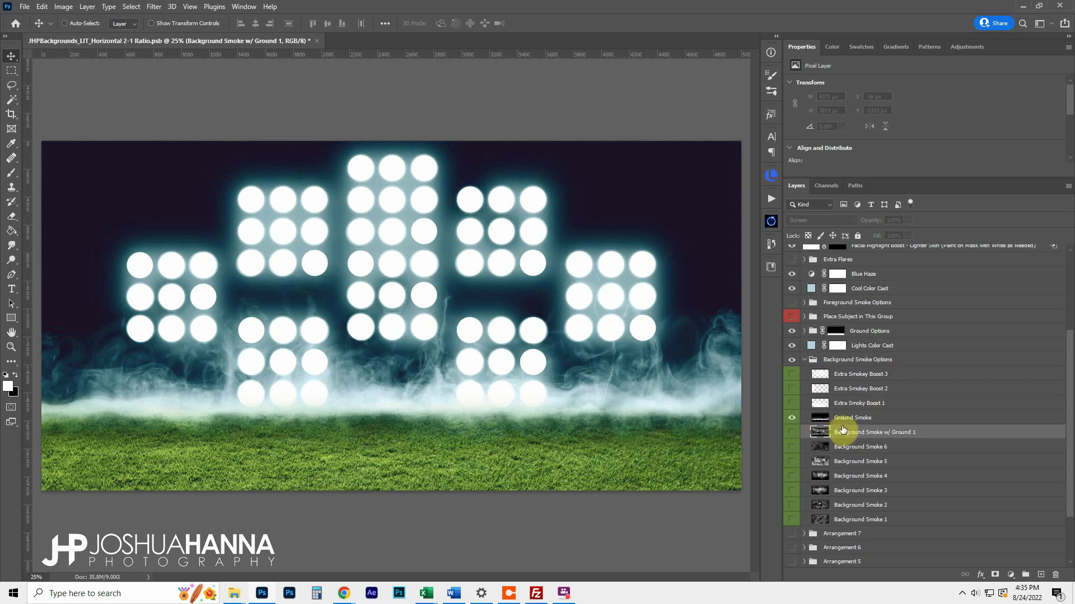
pyautogui.click(791, 447)
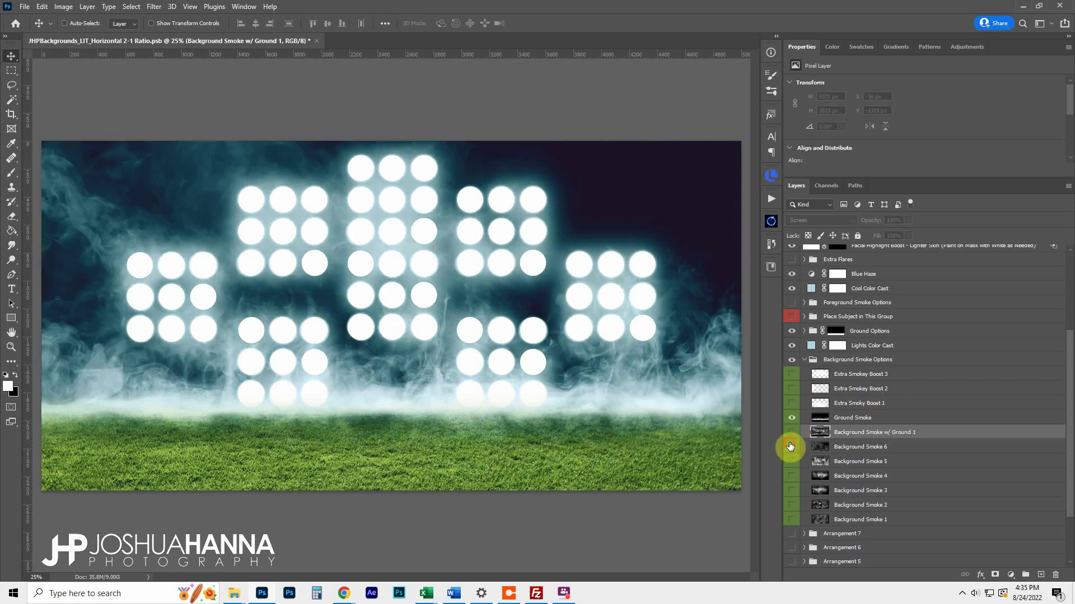
pyautogui.click(790, 447)
pyautogui.click(790, 476)
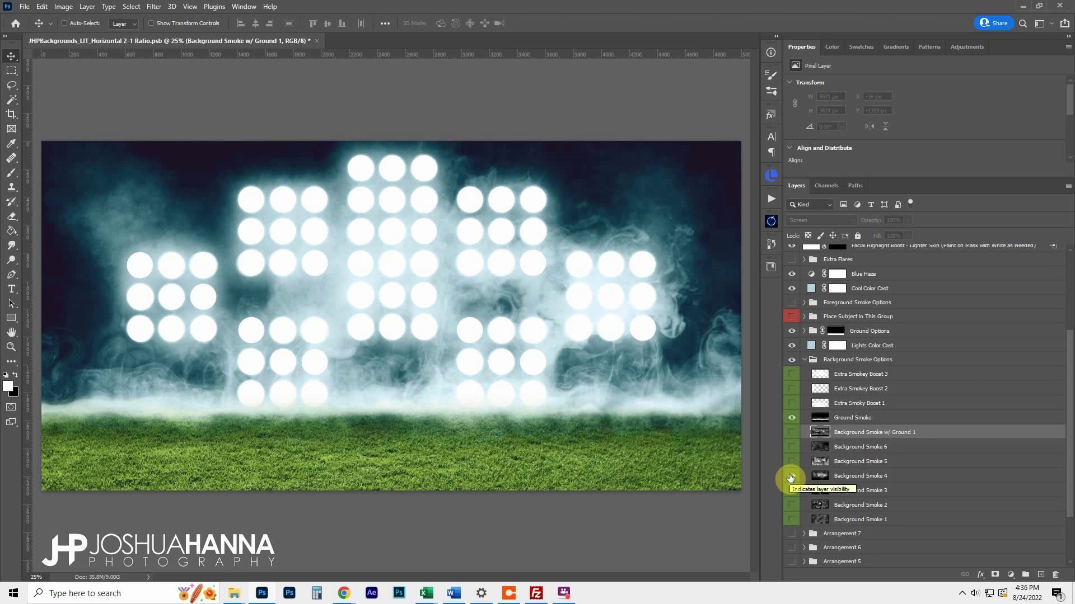
# Preview the Mat, Court, Diamond Plate and Dirt grounds one at a time, restore Grass, and collapse the Ground Options group
pyautogui.click(805, 331)
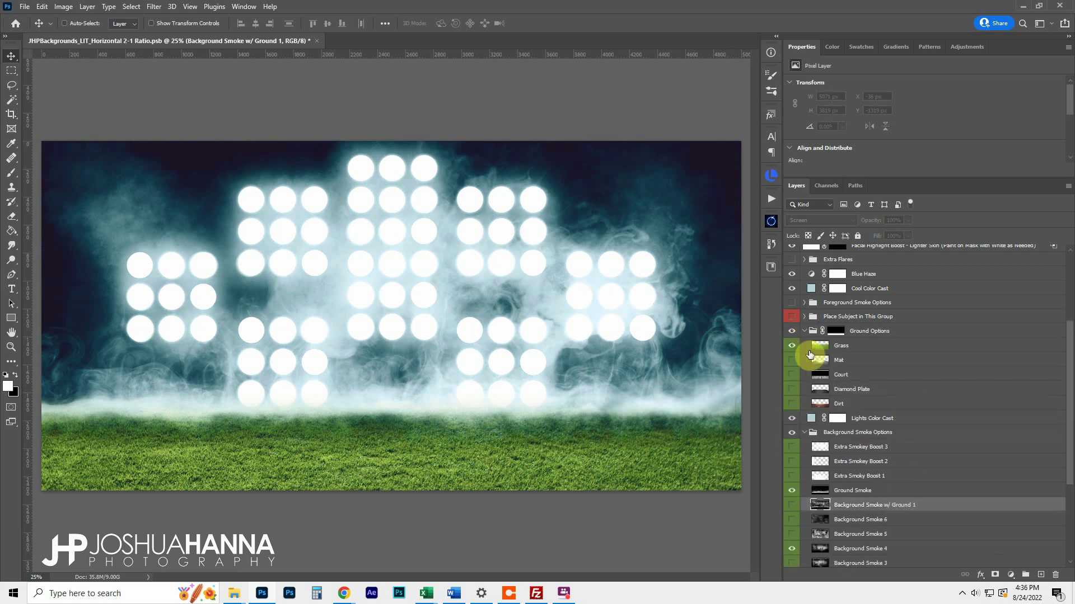
pyautogui.click(792, 345)
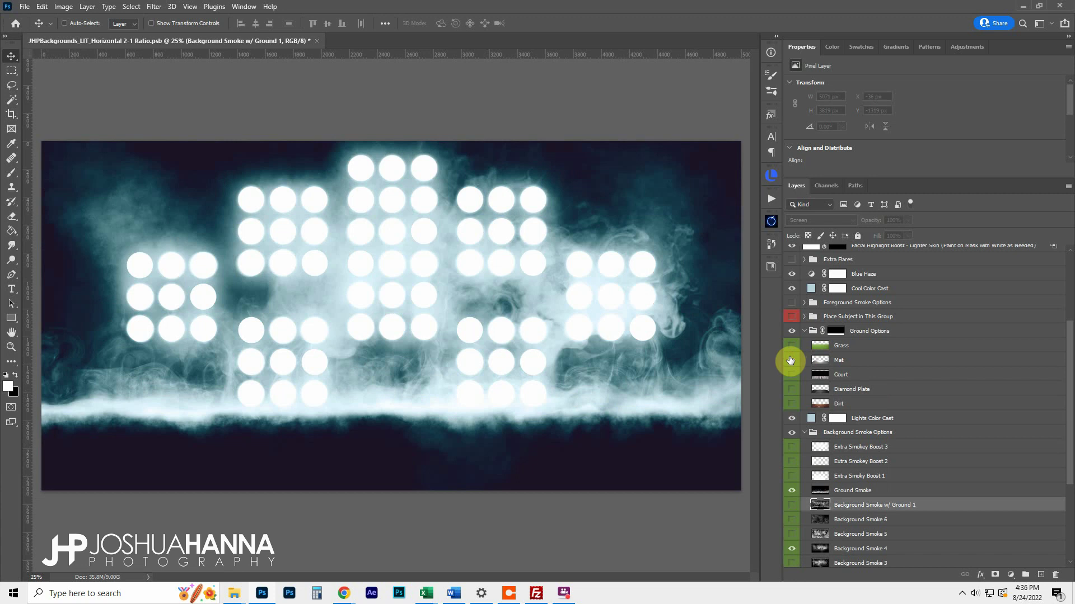
pyautogui.click(791, 361)
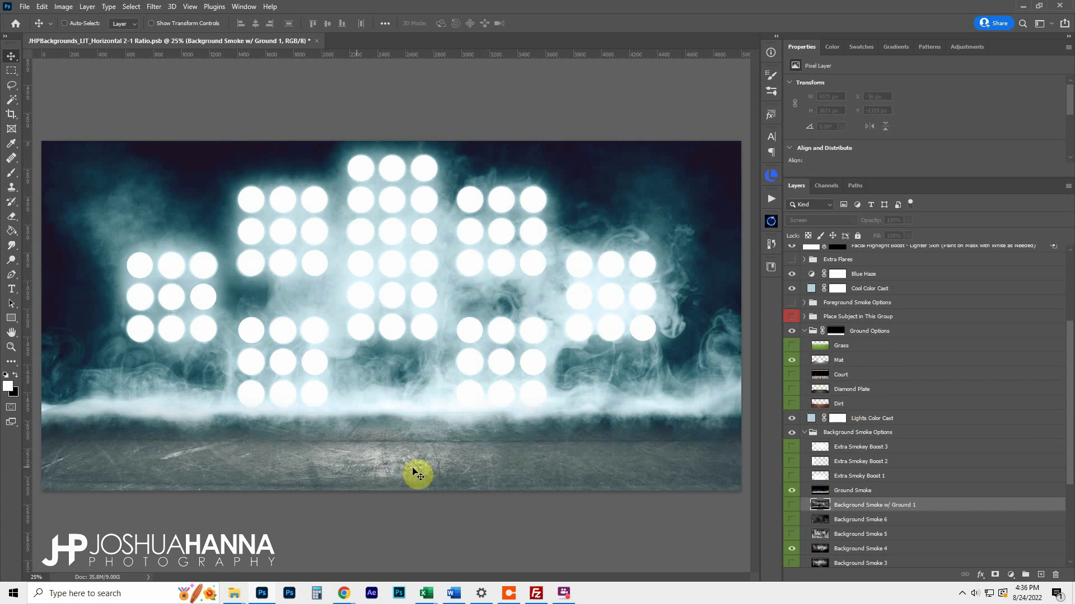
pyautogui.click(791, 360)
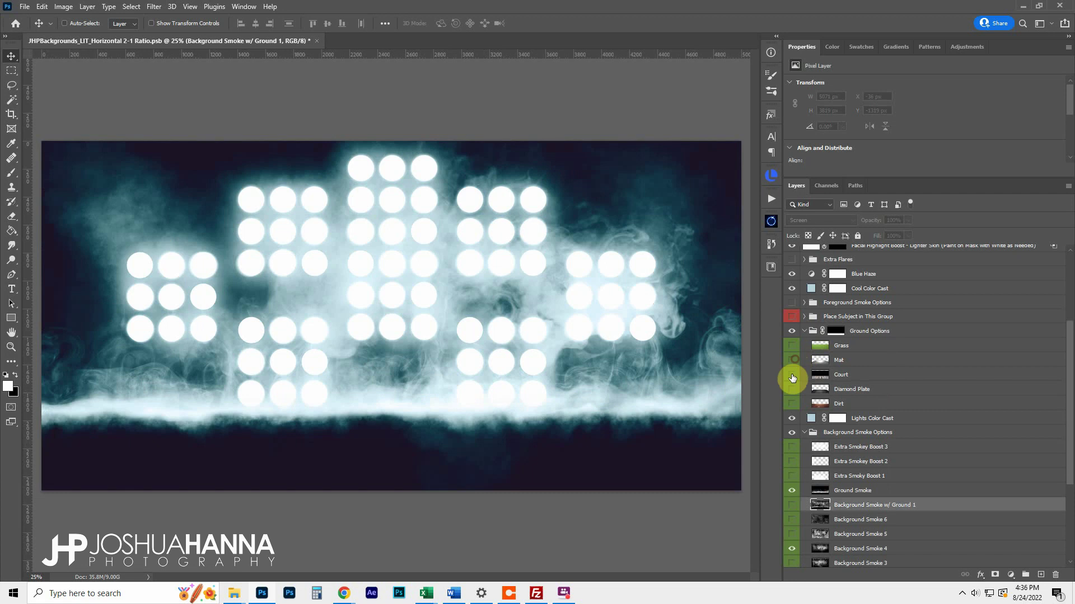
pyautogui.click(791, 374)
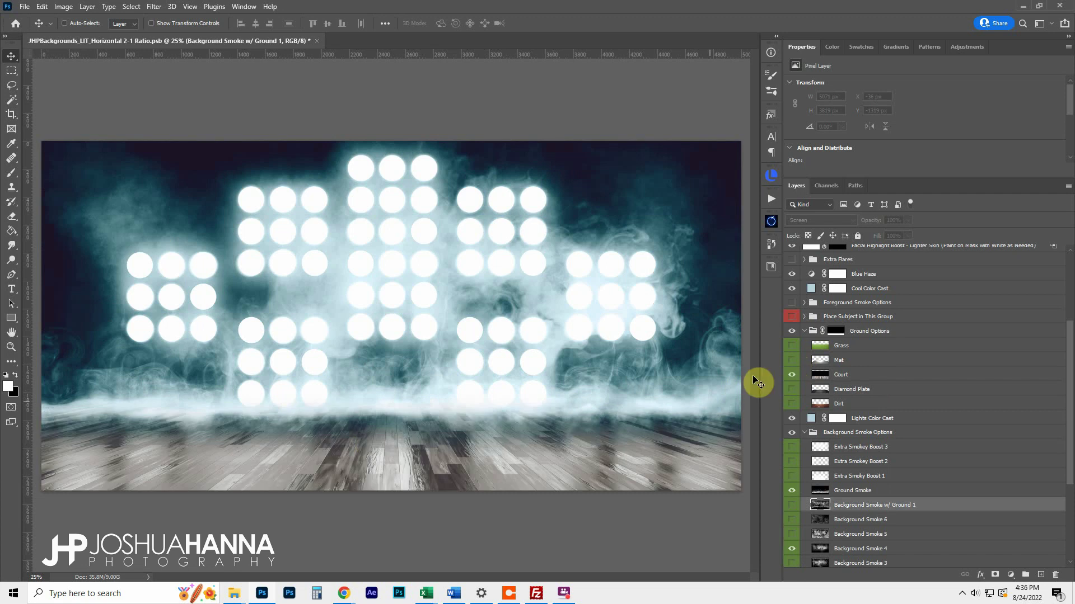
pyautogui.click(791, 375)
pyautogui.click(790, 388)
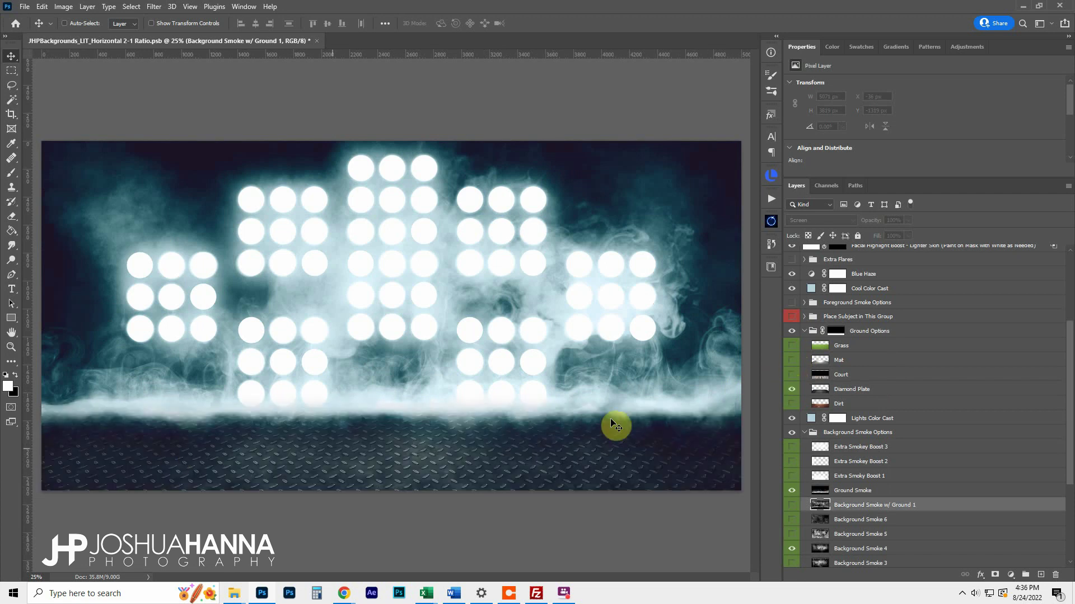
pyautogui.click(790, 391)
pyautogui.click(790, 403)
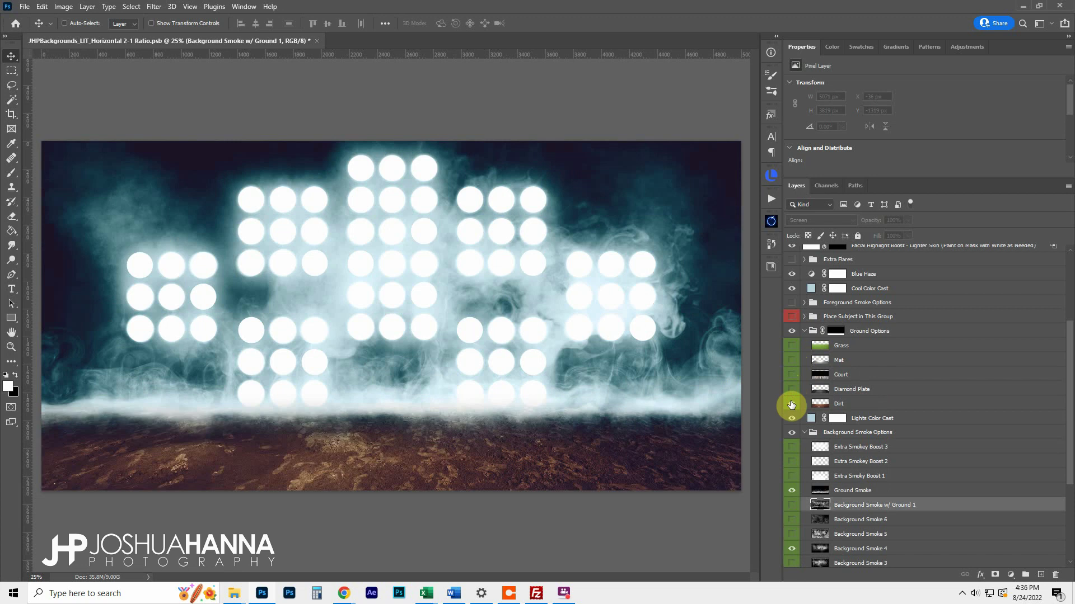
pyautogui.click(791, 404)
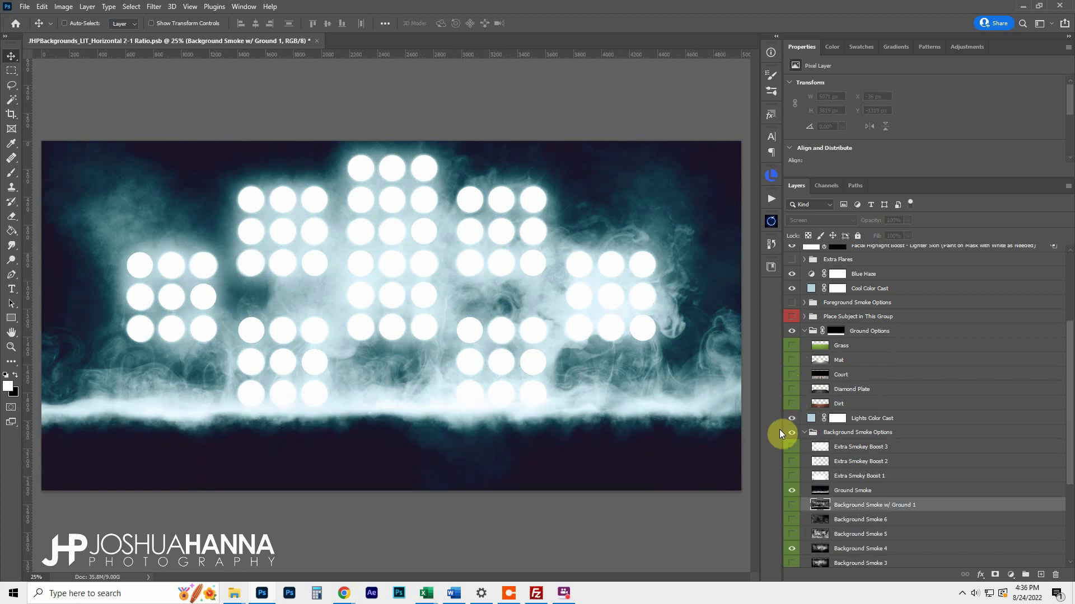
pyautogui.click(792, 345)
pyautogui.click(803, 331)
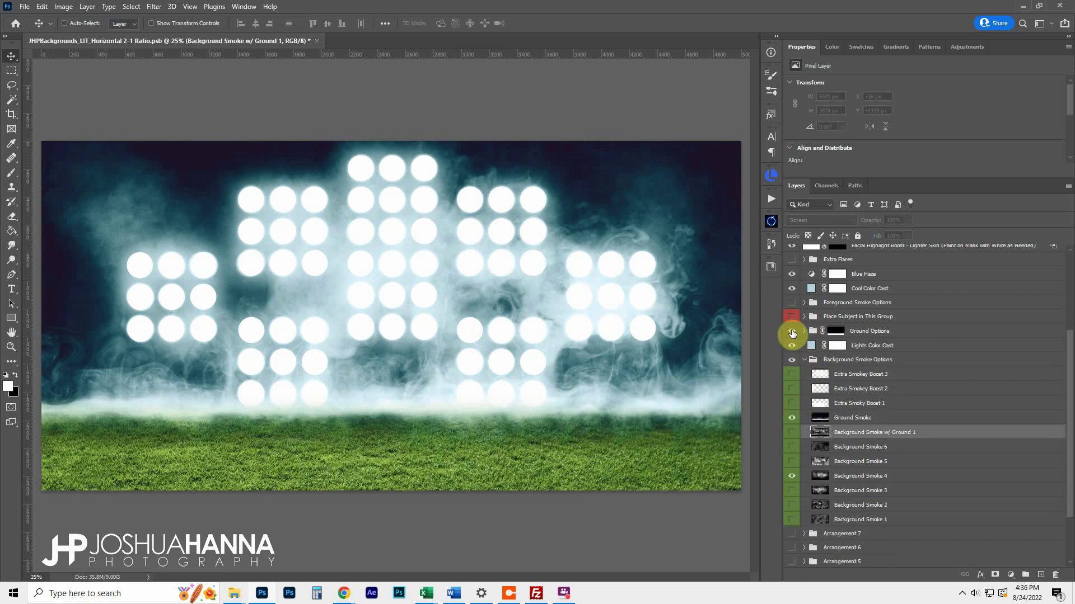
# Hide the Ground Options group and the Ground Smoke layer, and collapse the Background Smoke Options group
pyautogui.click(791, 331)
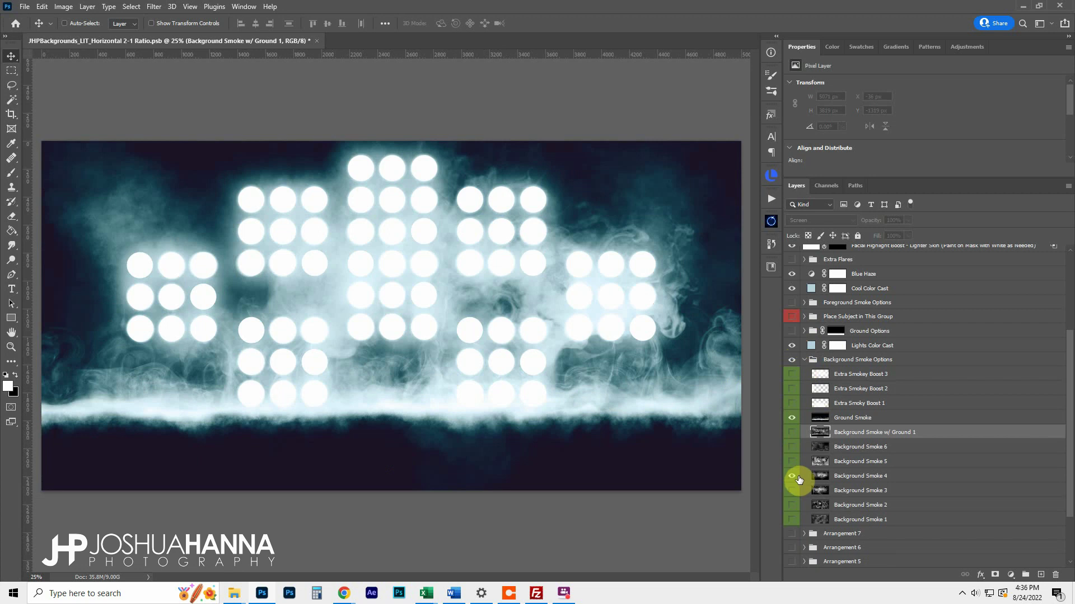
pyautogui.click(792, 418)
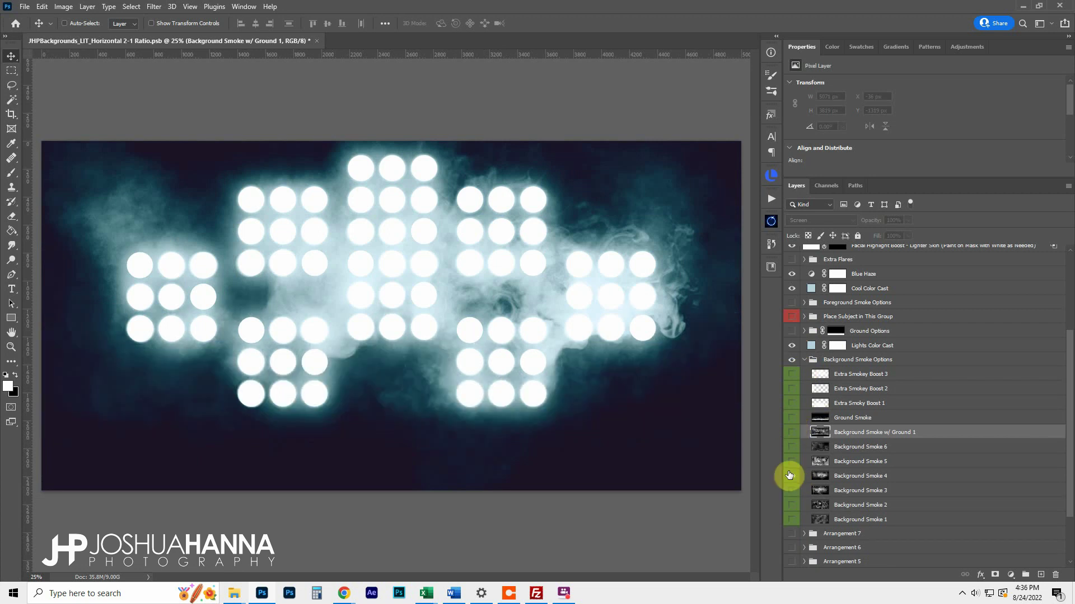
pyautogui.click(805, 360)
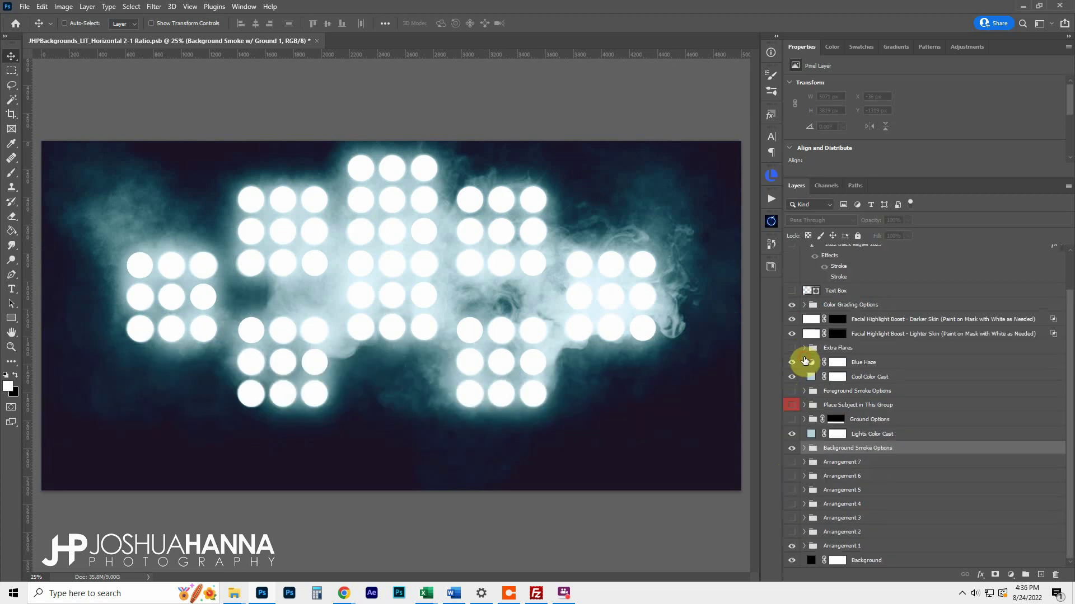
# Try bright red, dark red and teal fill colors on the Lights Color Cast layer and discard the color change
pyautogui.click(898, 434)
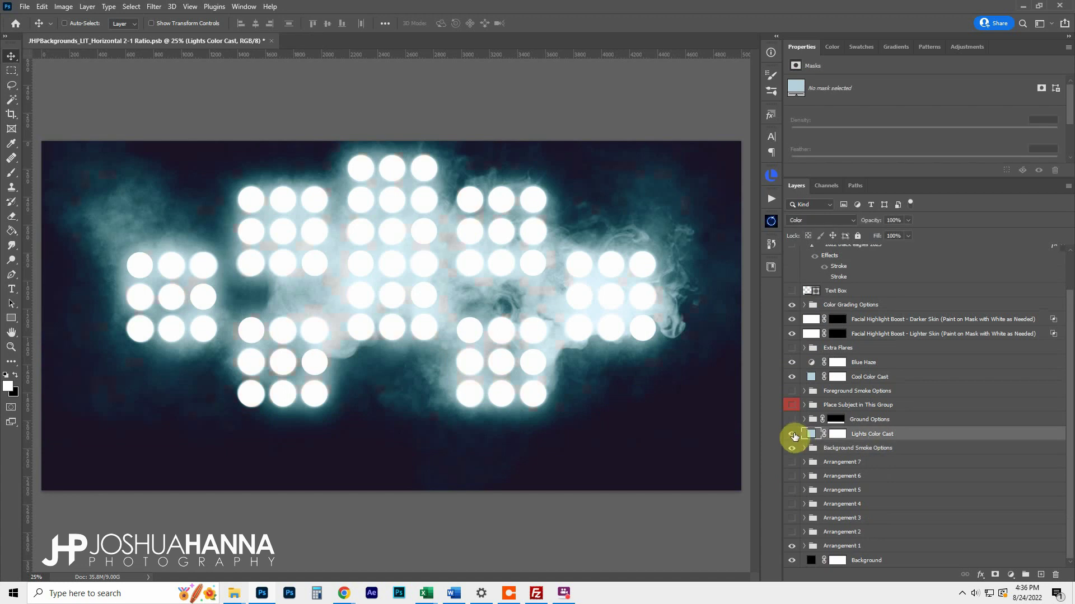
pyautogui.doubleClick(811, 435)
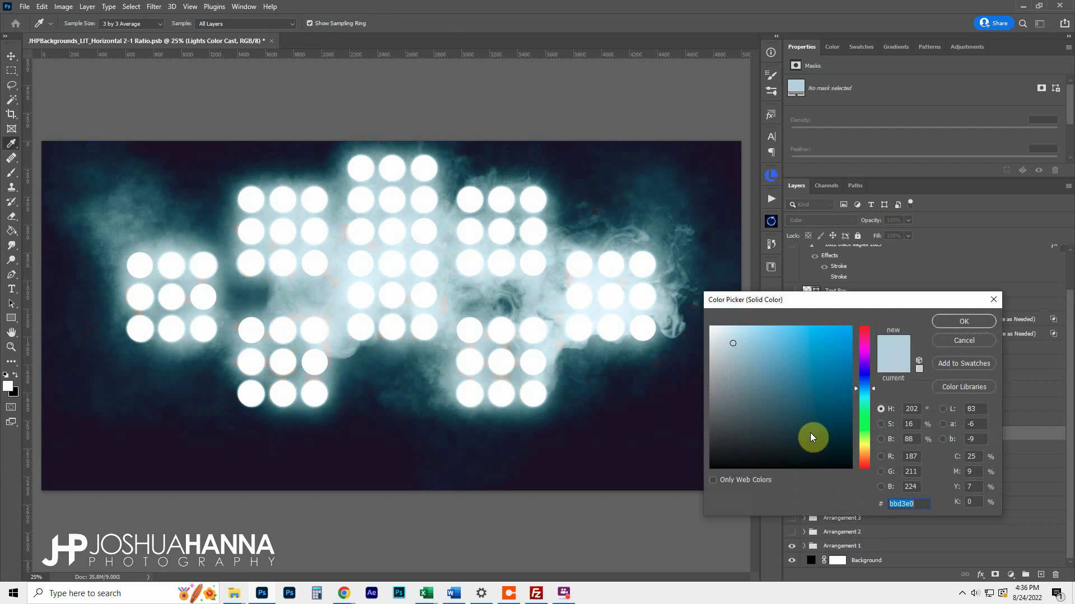
pyautogui.moveTo(809, 302); pyautogui.dragTo(799, 129)
pyautogui.moveTo(852, 162); pyautogui.dragTo(851, 153)
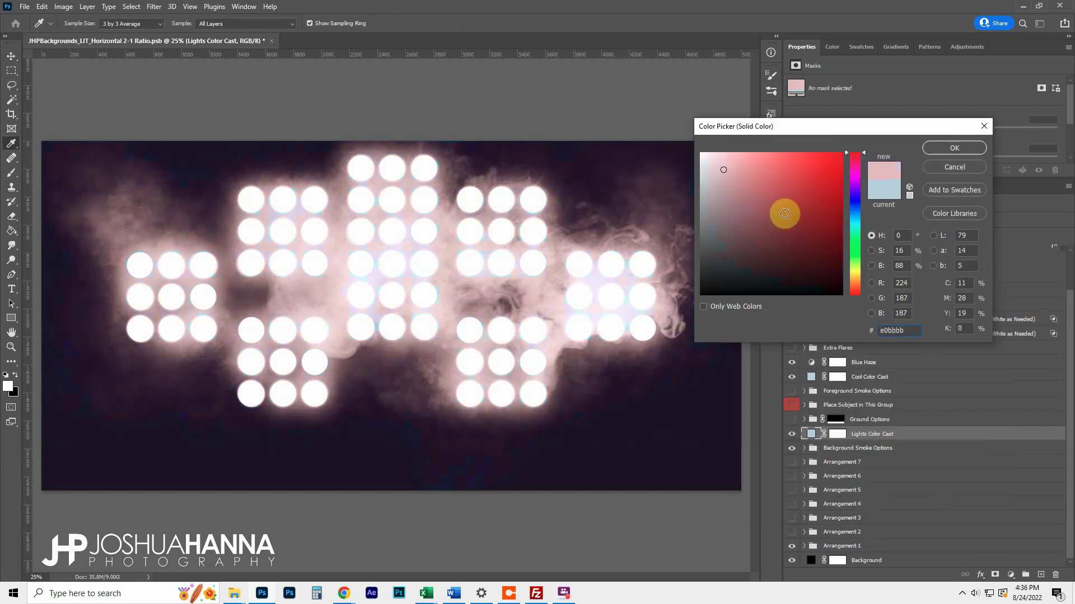
pyautogui.click(837, 167)
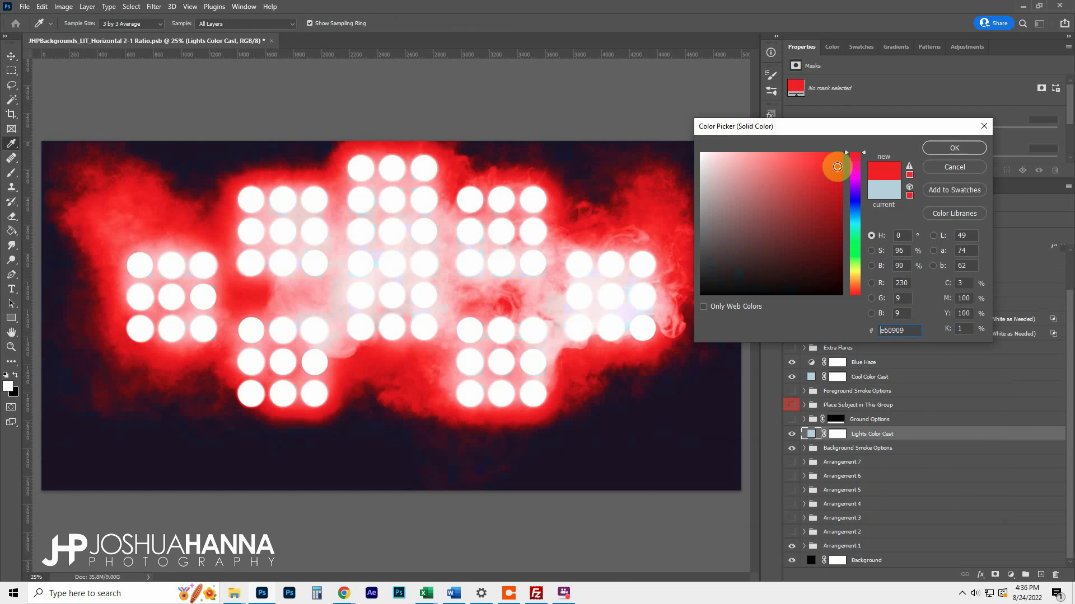
pyautogui.moveTo(837, 167); pyautogui.dragTo(782, 223)
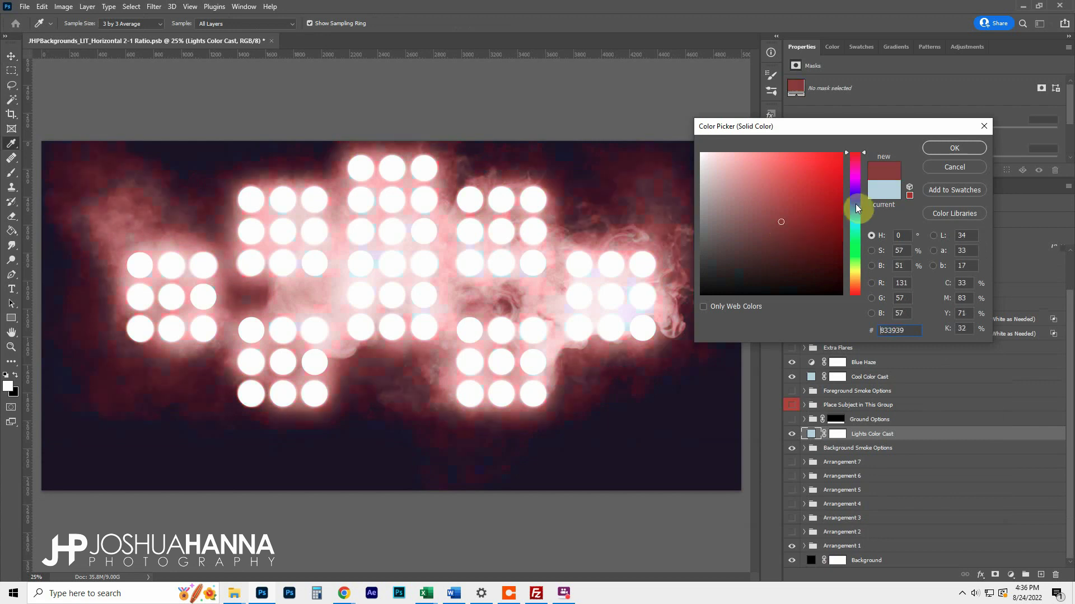
pyautogui.moveTo(855, 203); pyautogui.dragTo(855, 226)
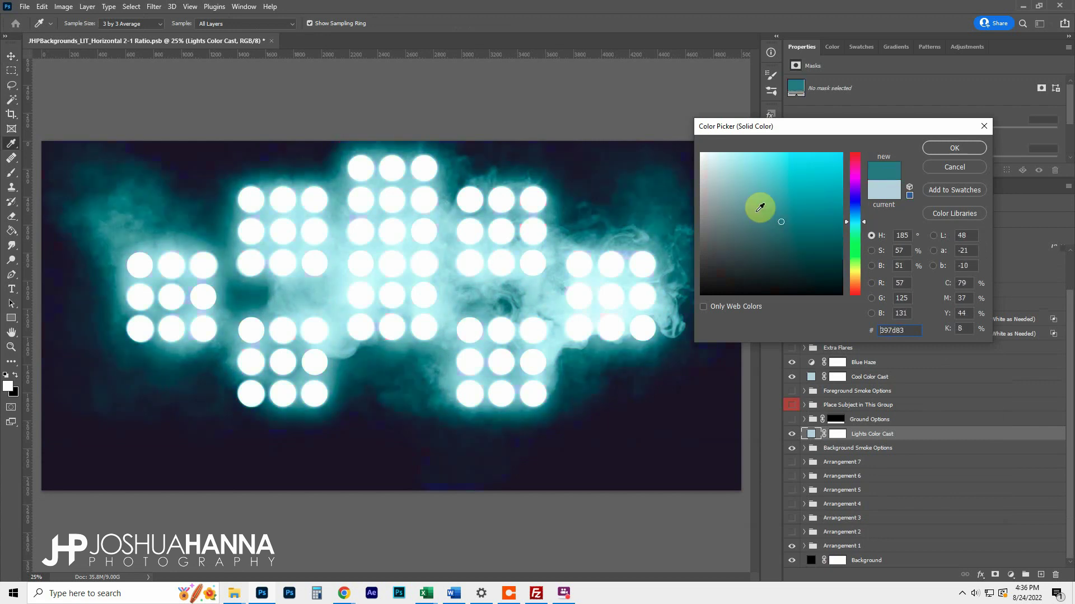
pyautogui.click(953, 168)
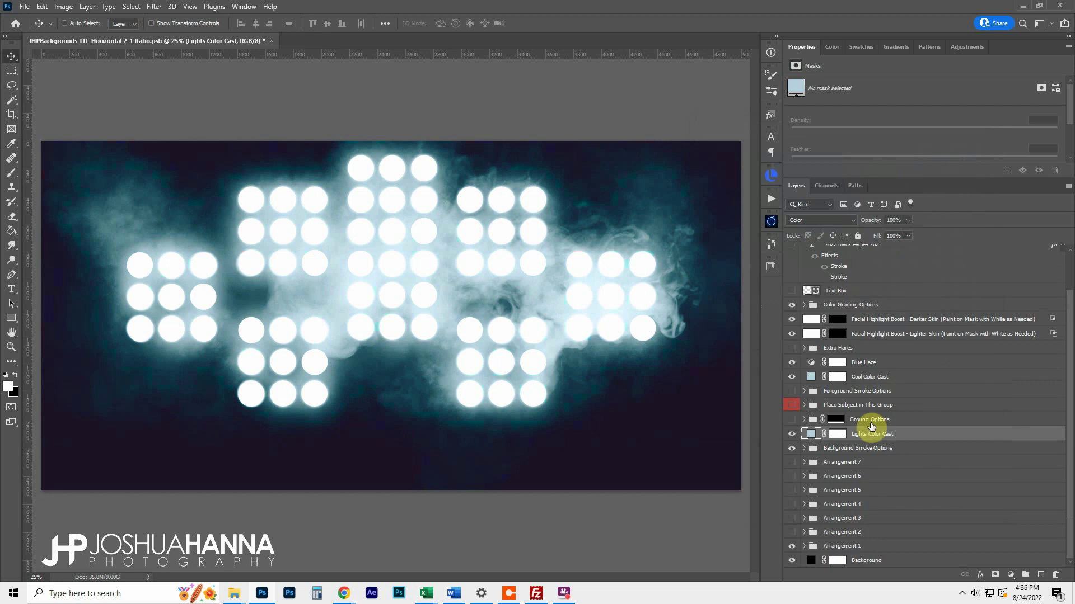
# Show the Foreground Smoke Options group and expand it
pyautogui.click(852, 409)
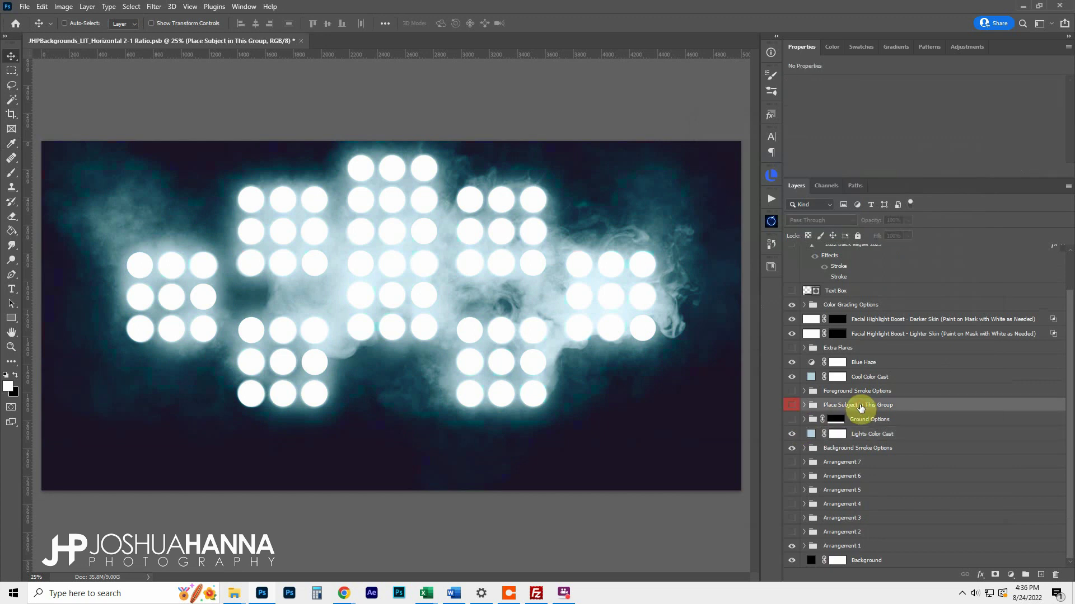
pyautogui.click(809, 398)
pyautogui.click(792, 391)
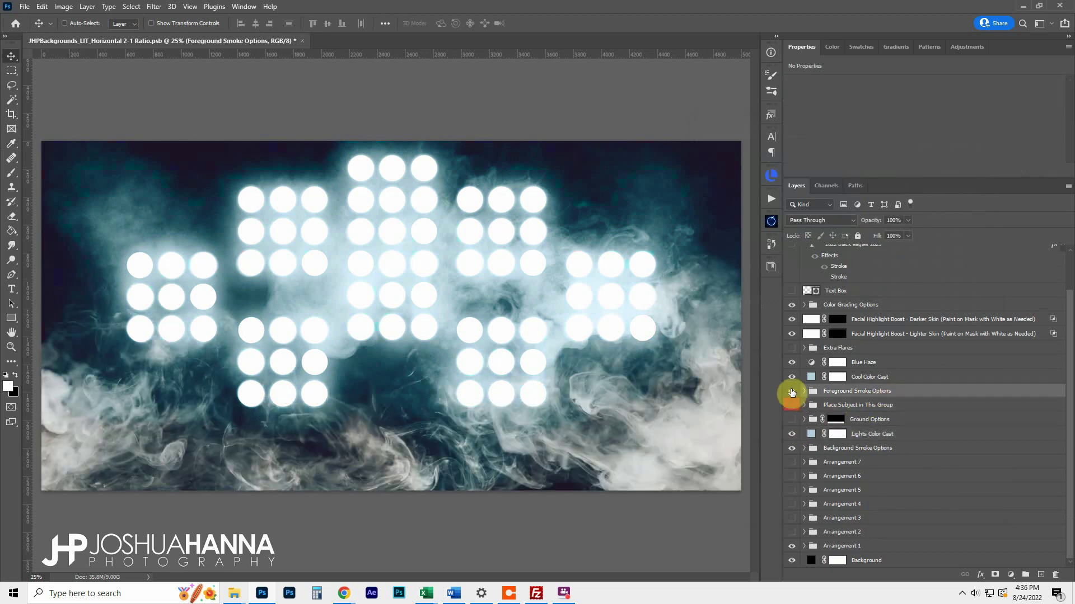
pyautogui.click(804, 392)
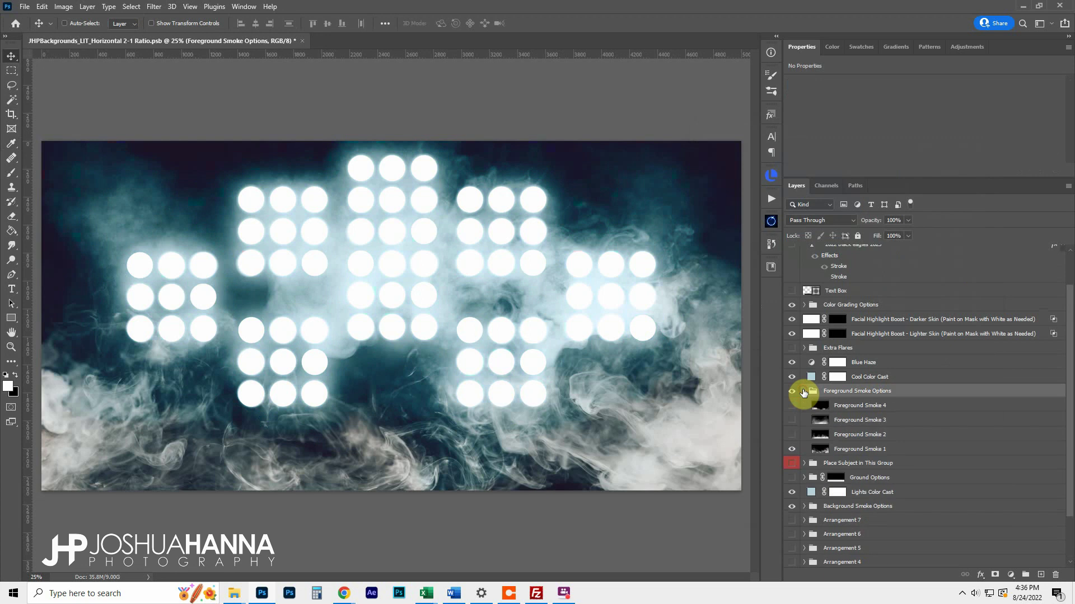
# Preview Foreground Smoke 2, 3 and 4 one at a time, restore Foreground Smoke 1, and collapse the Foreground Smoke Options group
pyautogui.click(793, 448)
pyautogui.click(793, 436)
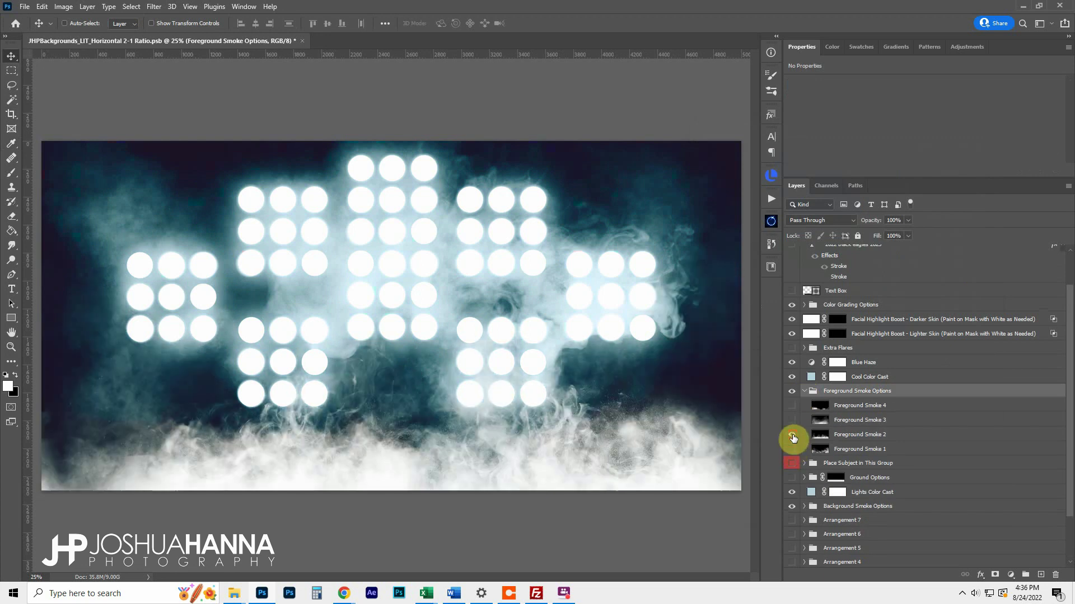
pyautogui.click(793, 435)
pyautogui.click(792, 420)
pyautogui.click(792, 420)
pyautogui.click(793, 405)
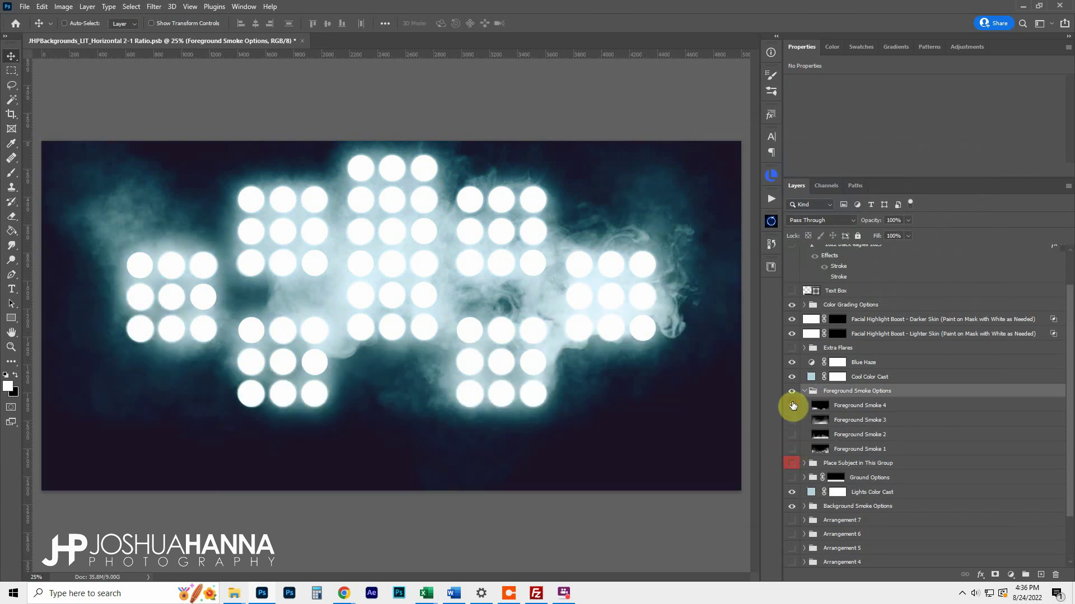
pyautogui.click(792, 406)
pyautogui.click(792, 450)
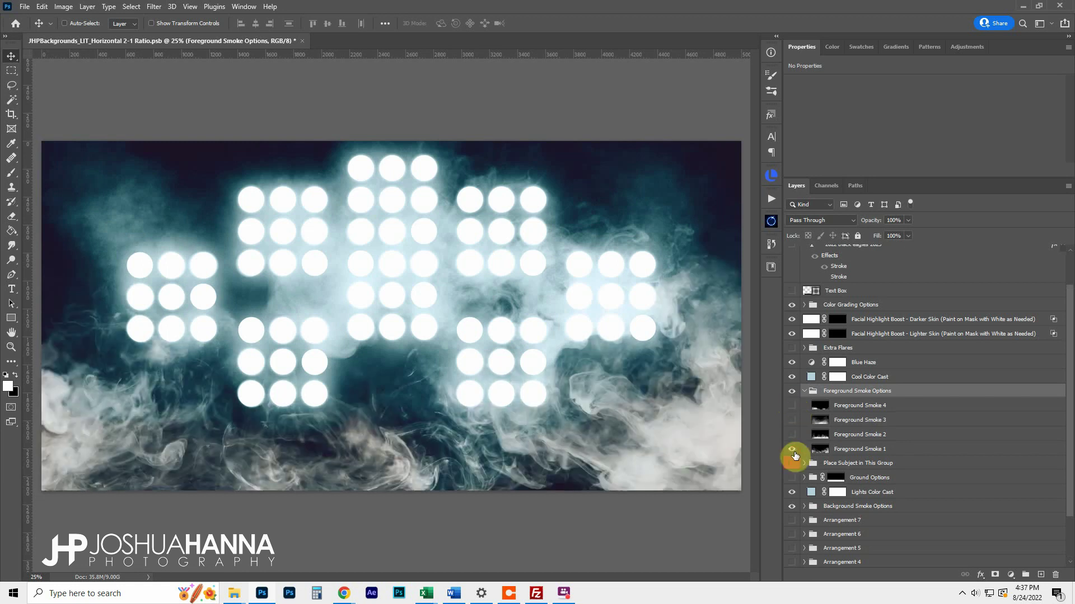
pyautogui.click(804, 391)
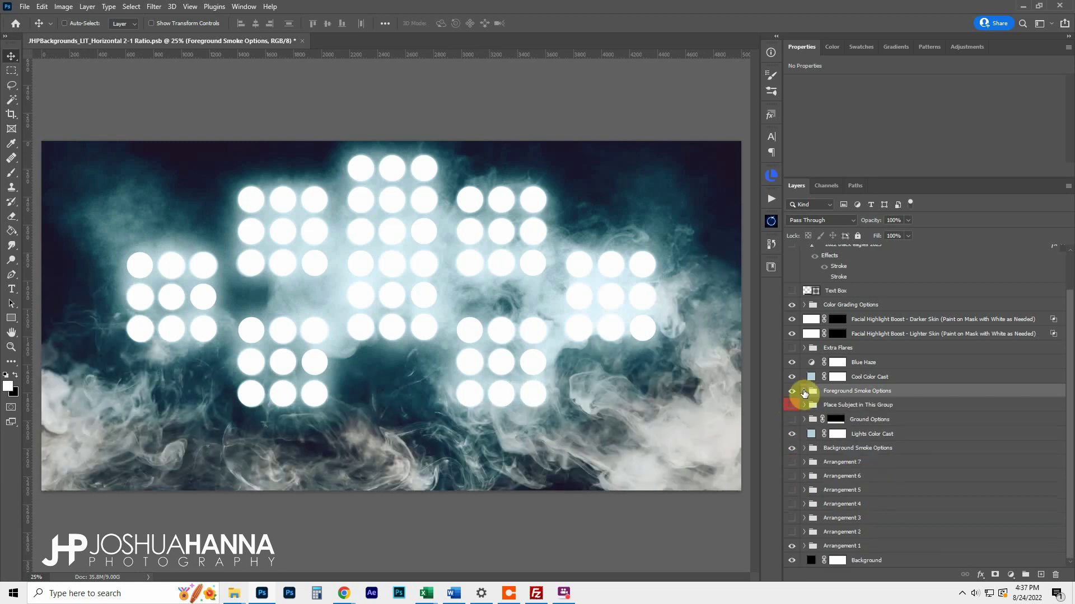
# Examine the Cool Color Cast and Blue Haze layers, and expand the Color Grading Options group
pyautogui.click(876, 377)
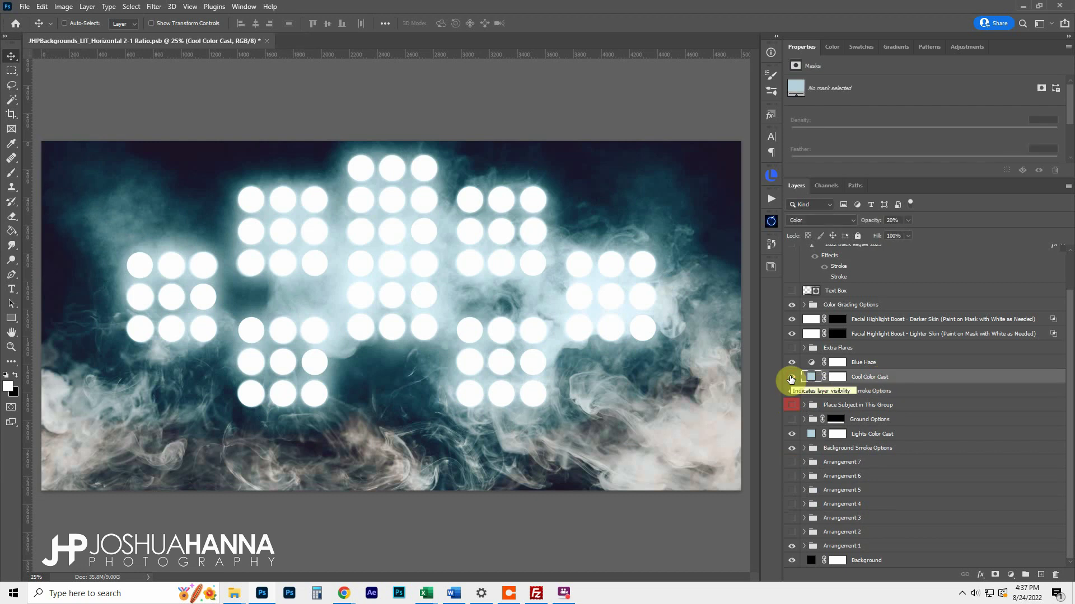
pyautogui.click(806, 365)
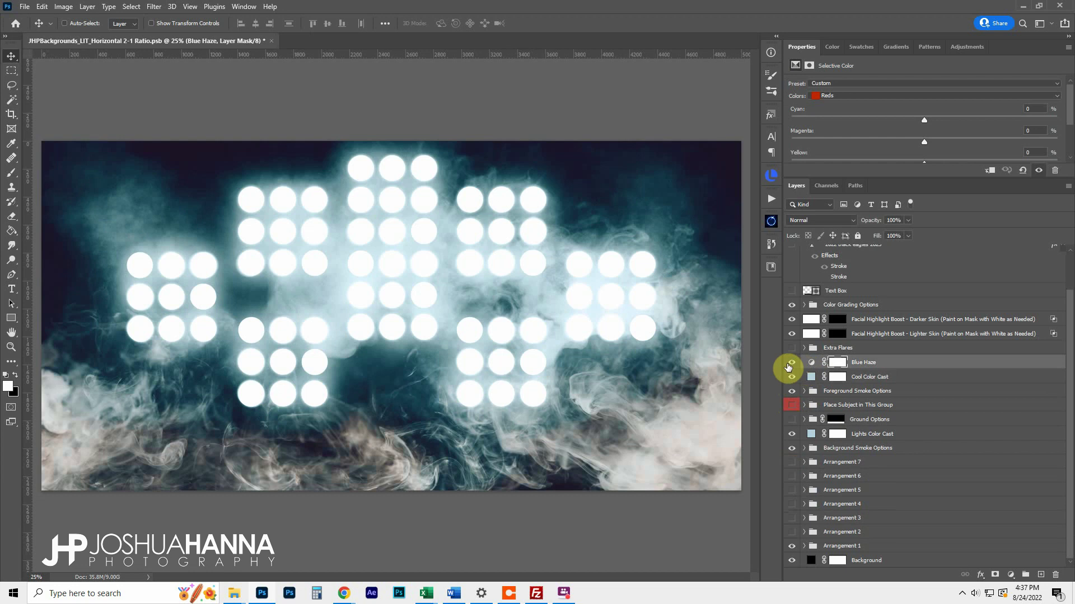
pyautogui.click(803, 305)
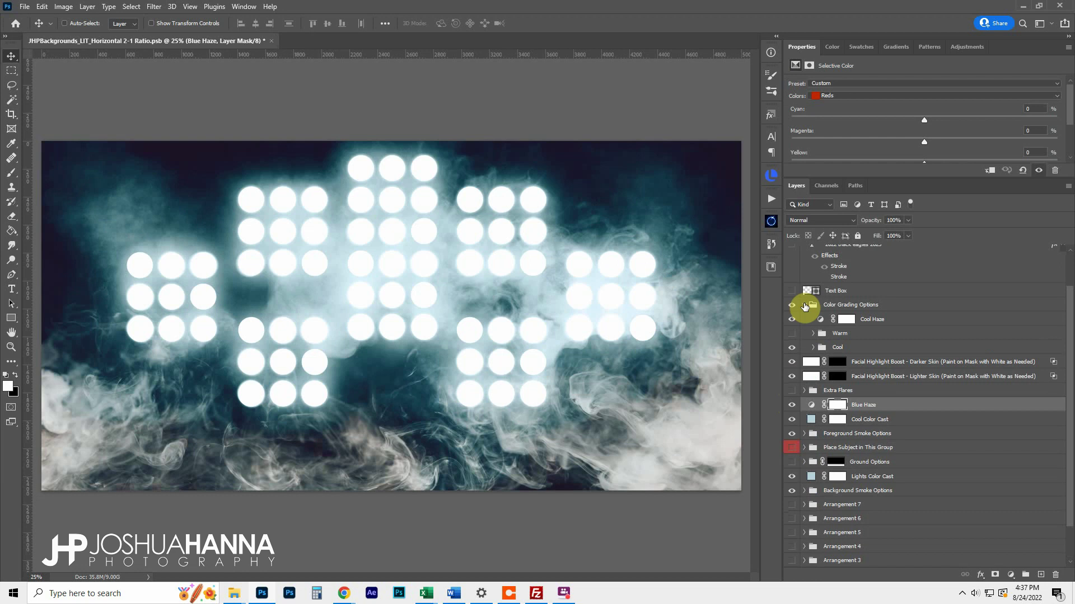
pyautogui.click(885, 307)
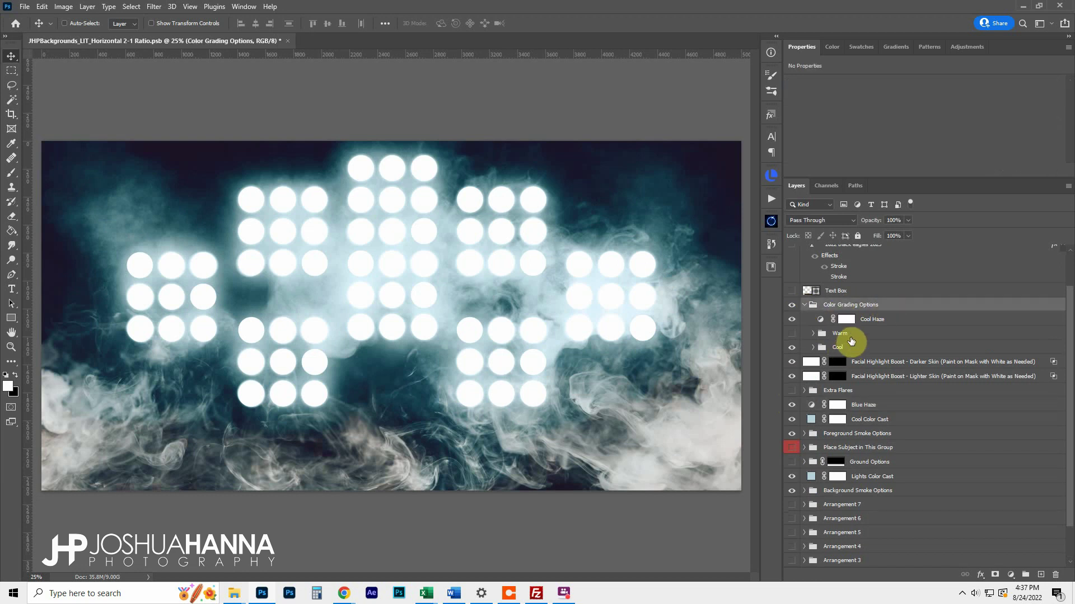
# Switch the color grading from the Cool group to the Warm group, and toggle the Cool Haze layer, leaving it hidden
pyautogui.click(826, 348)
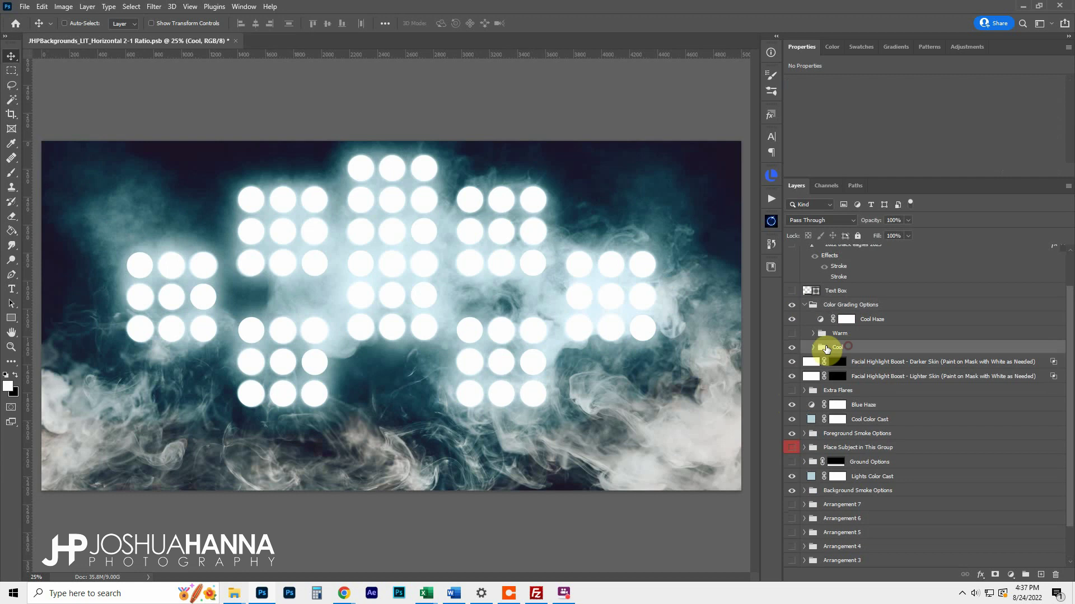
pyautogui.click(791, 347)
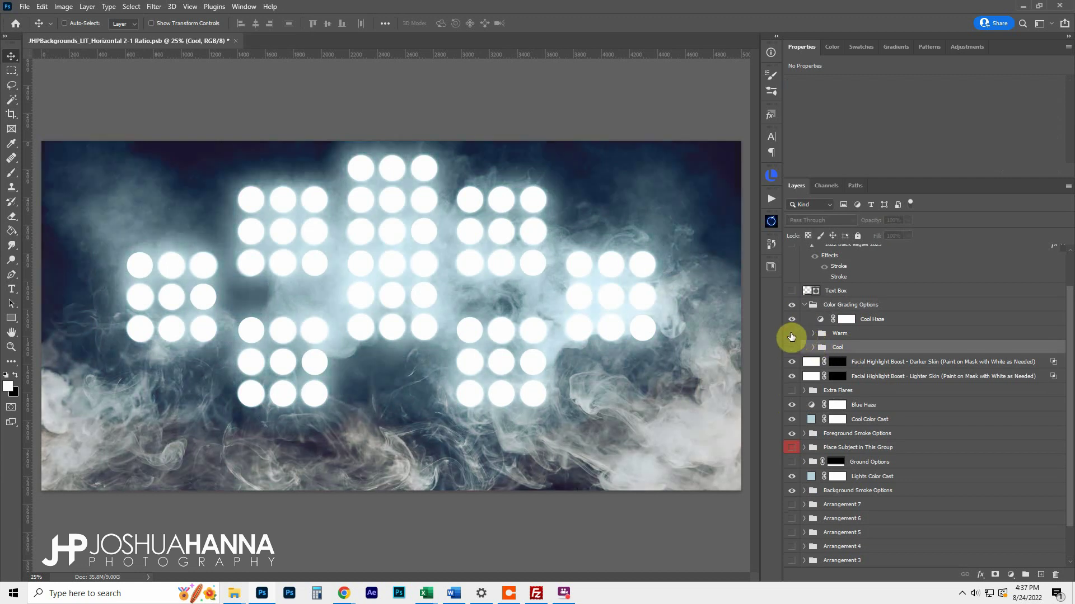
pyautogui.click(791, 334)
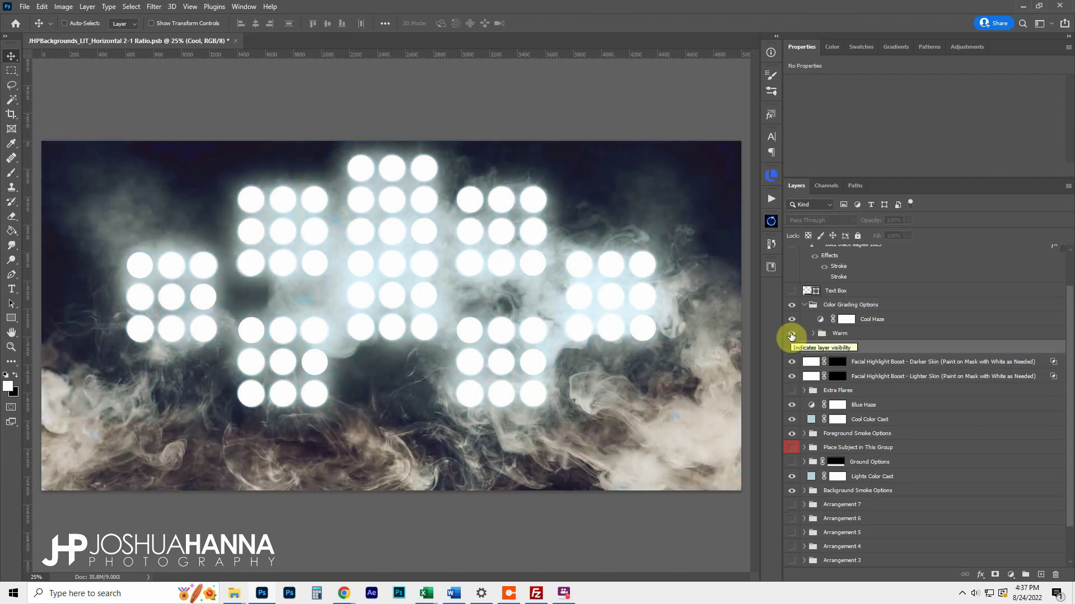
pyautogui.click(791, 320)
pyautogui.click(792, 320)
pyautogui.click(791, 320)
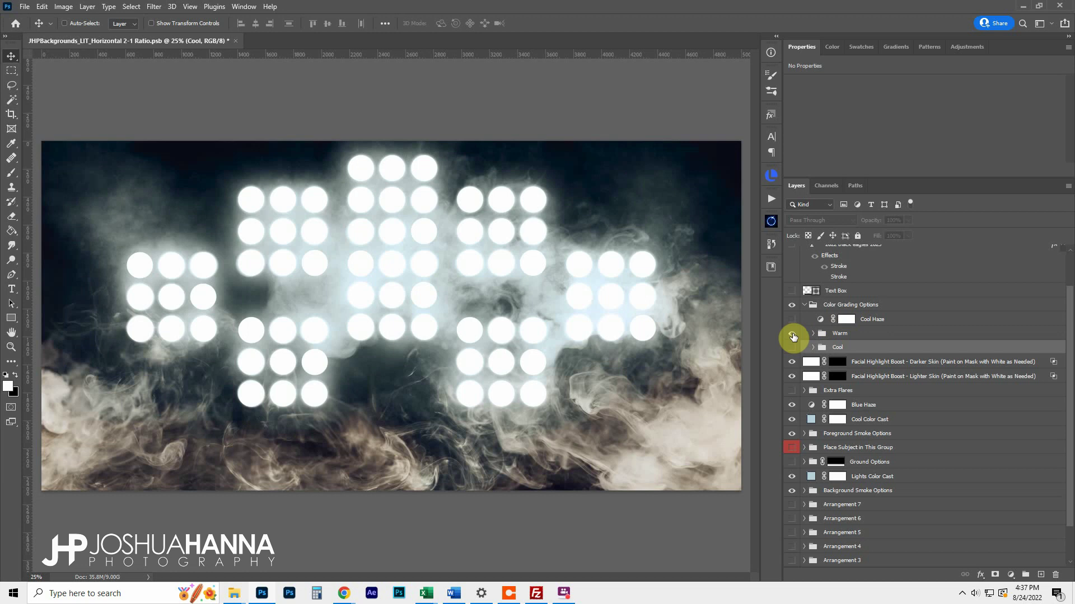
# Compare the Cool grading alone with the Warm grading alone, and show both groups together
pyautogui.click(791, 333)
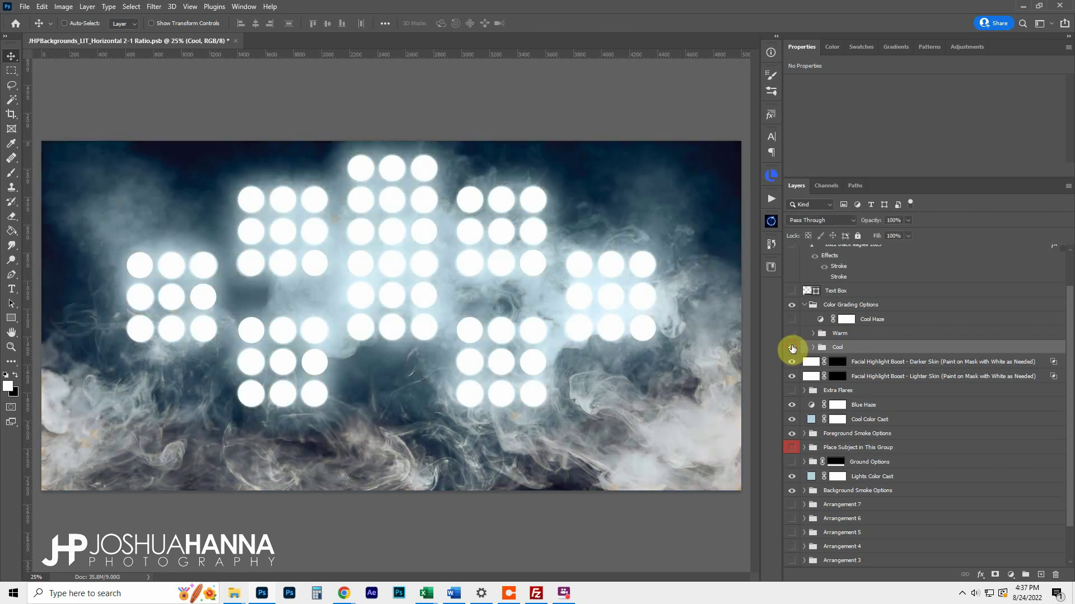
pyautogui.click(792, 347)
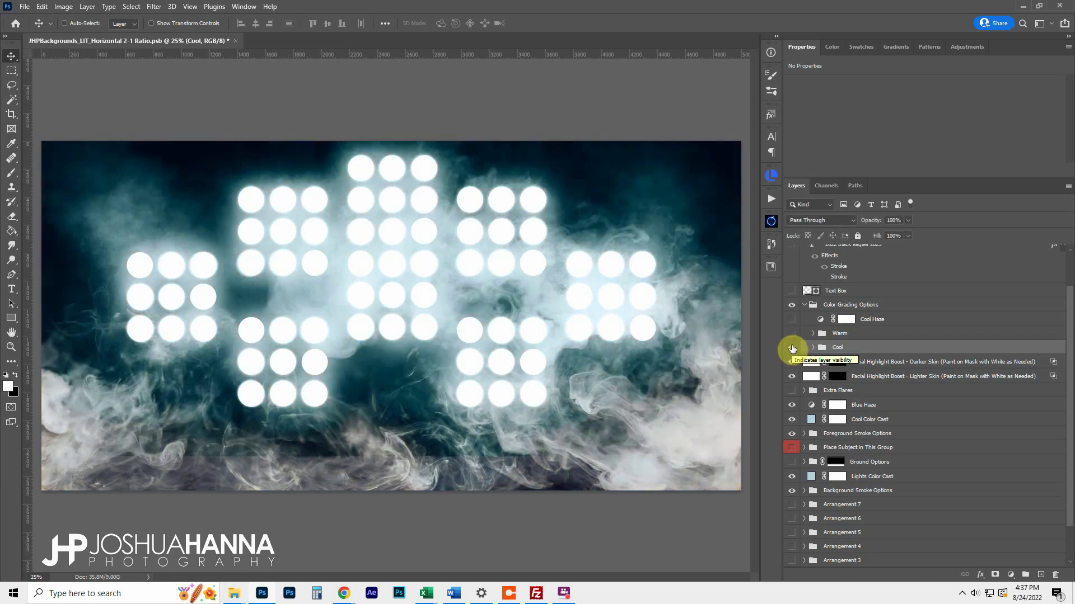
pyautogui.click(792, 348)
pyautogui.click(791, 335)
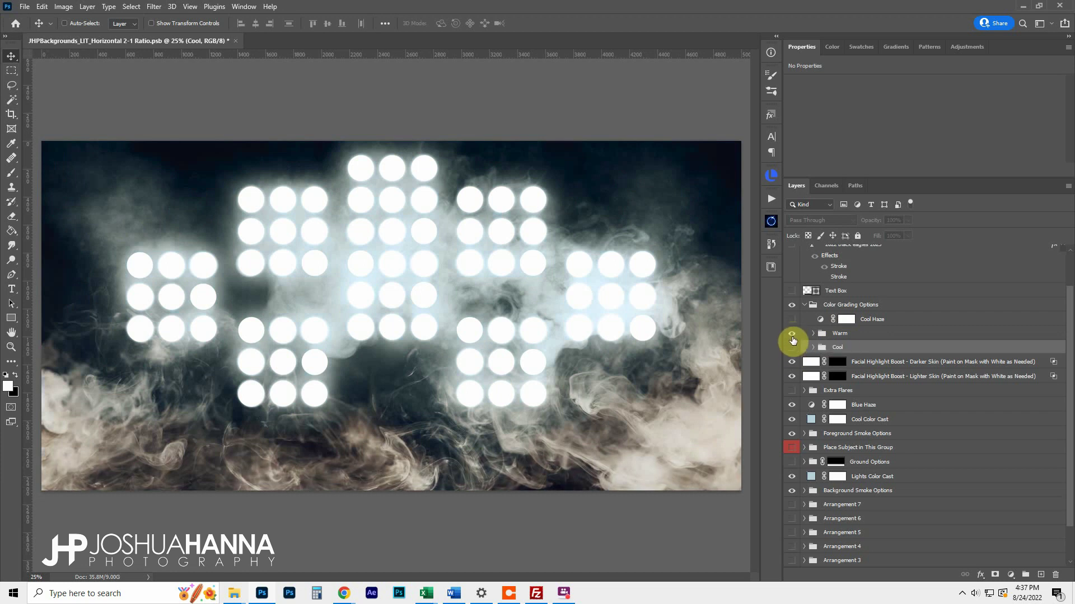
pyautogui.click(792, 348)
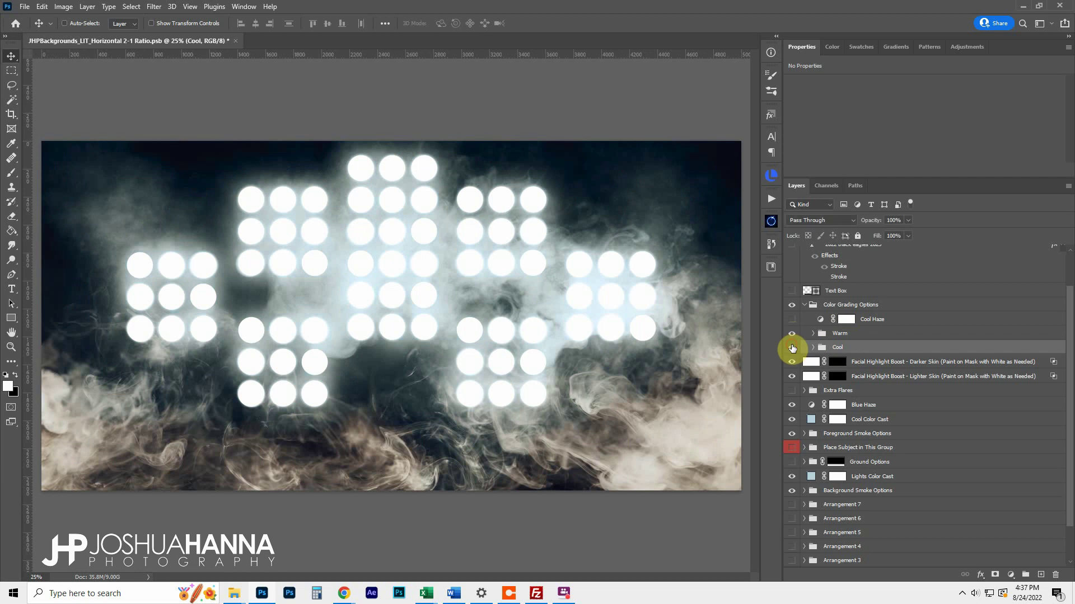
# Expand the Warm and Cool groups, preview the image without Cool Contrast, restore it, and view the Warm Contrast and Additional Contrast settings
pyautogui.click(815, 335)
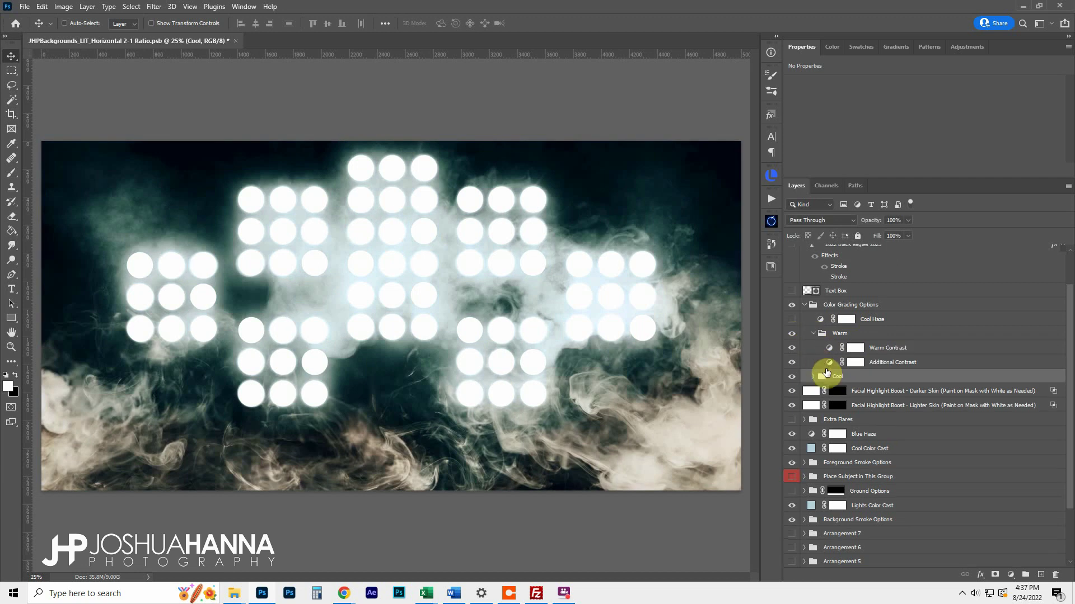
pyautogui.click(812, 377)
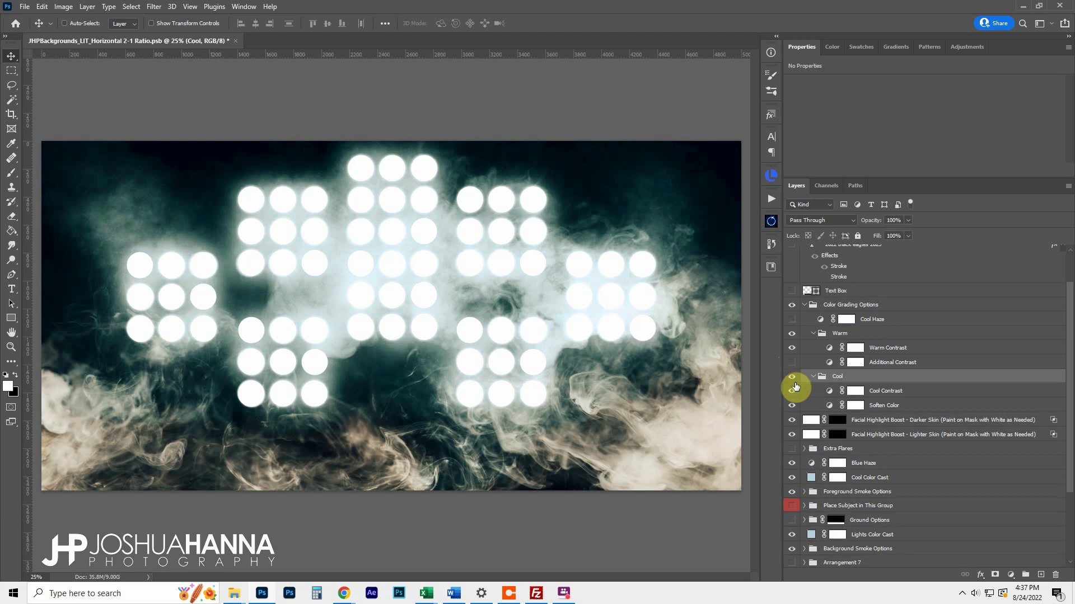
pyautogui.click(791, 390)
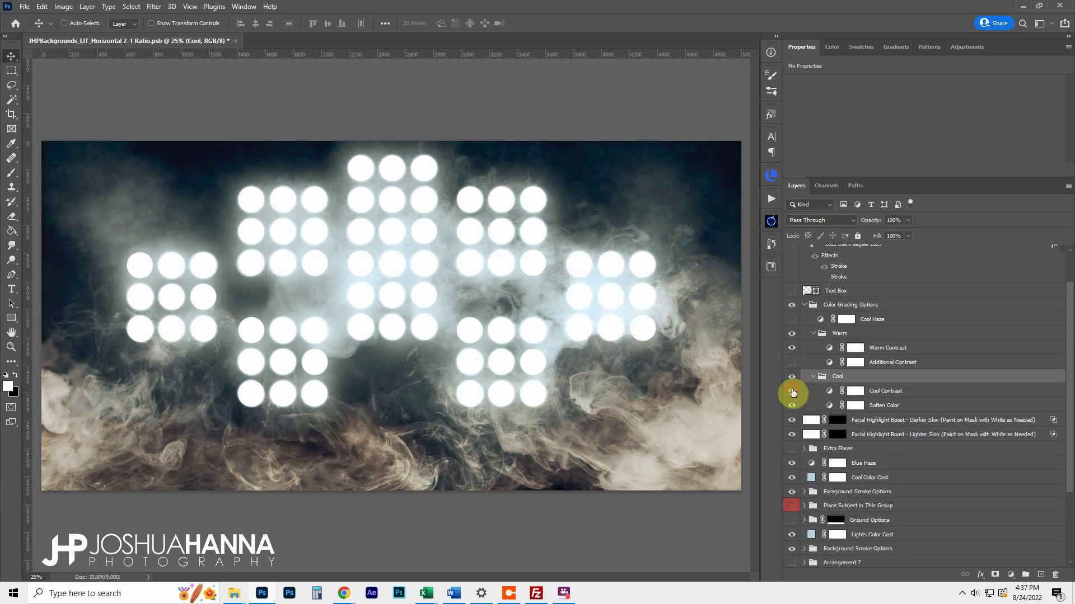
pyautogui.click(792, 390)
pyautogui.click(896, 348)
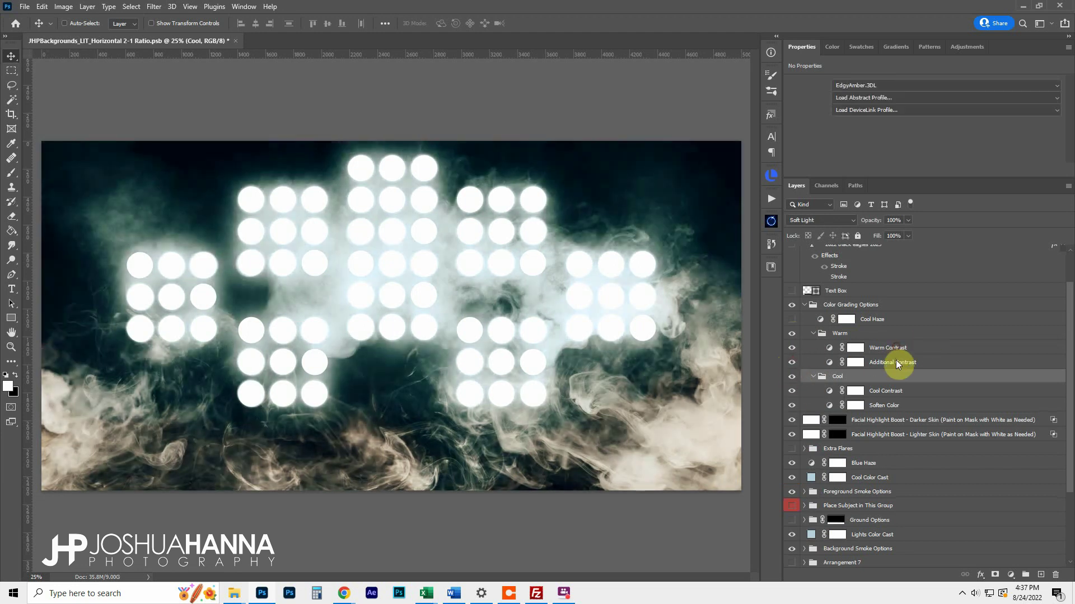
pyautogui.click(896, 363)
# Hide the Warm group, show the Cool Haze layer again, and collapse the Color Grading Options group with its subgroups
pyautogui.click(813, 377)
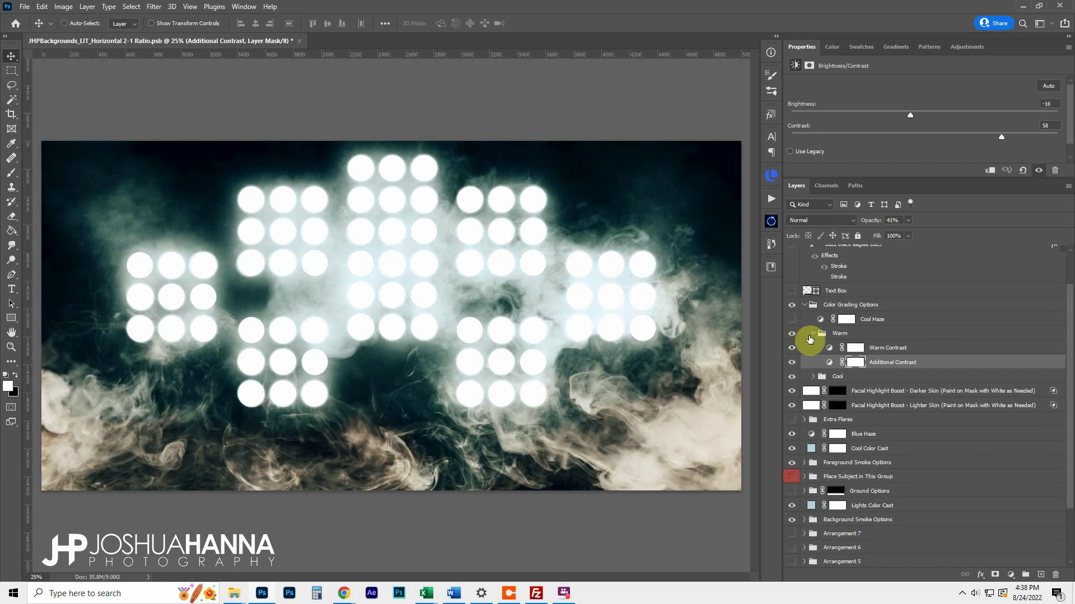
pyautogui.click(814, 333)
pyautogui.click(792, 333)
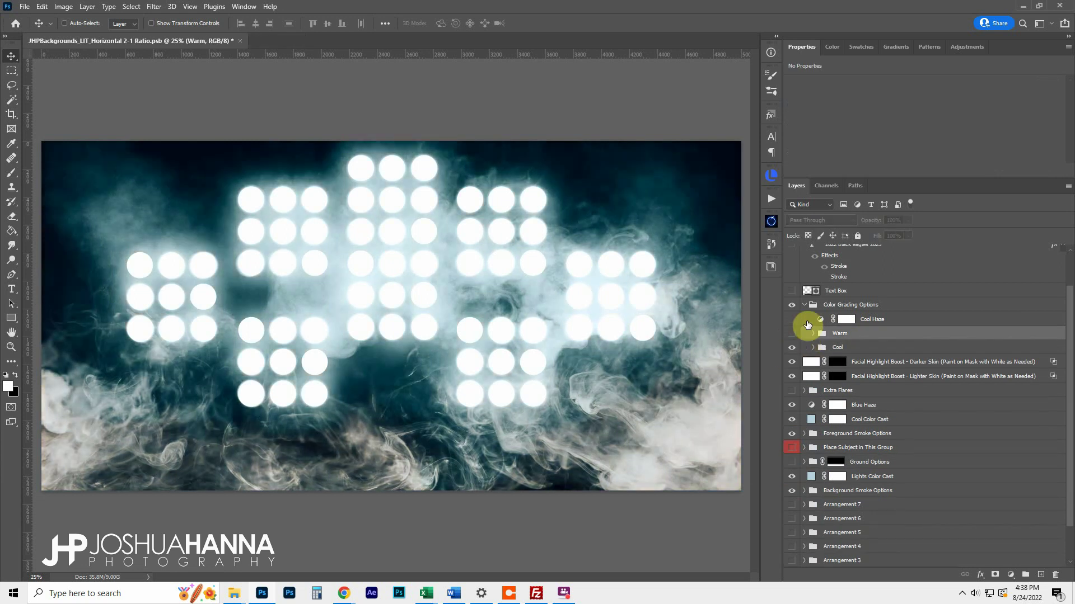
pyautogui.click(791, 319)
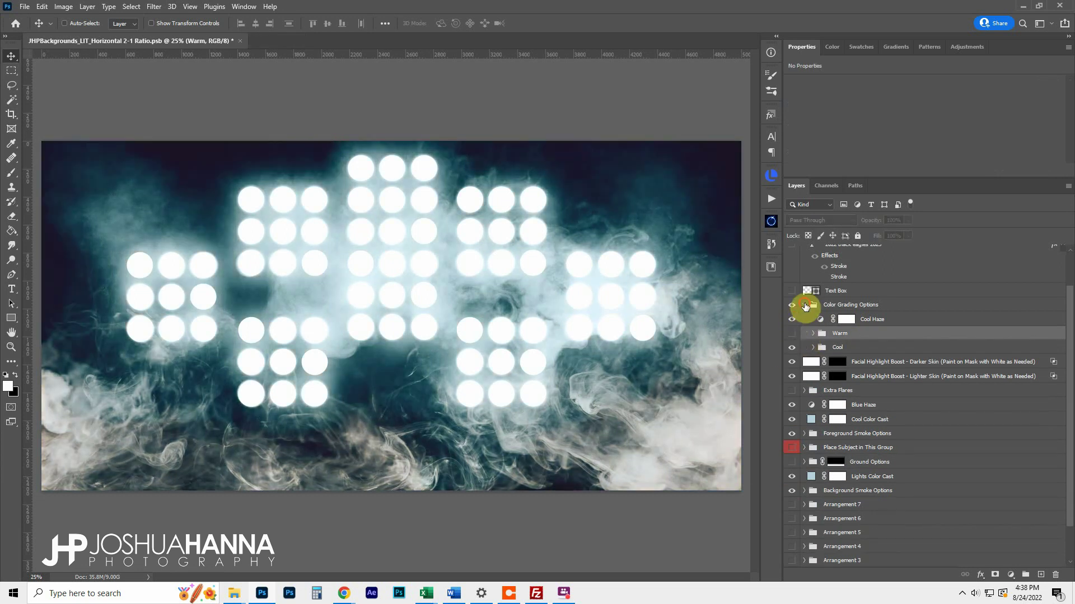
pyautogui.click(805, 306)
# Show the Text Box layer above the color grading group
pyautogui.scroll(3, 859, 389)
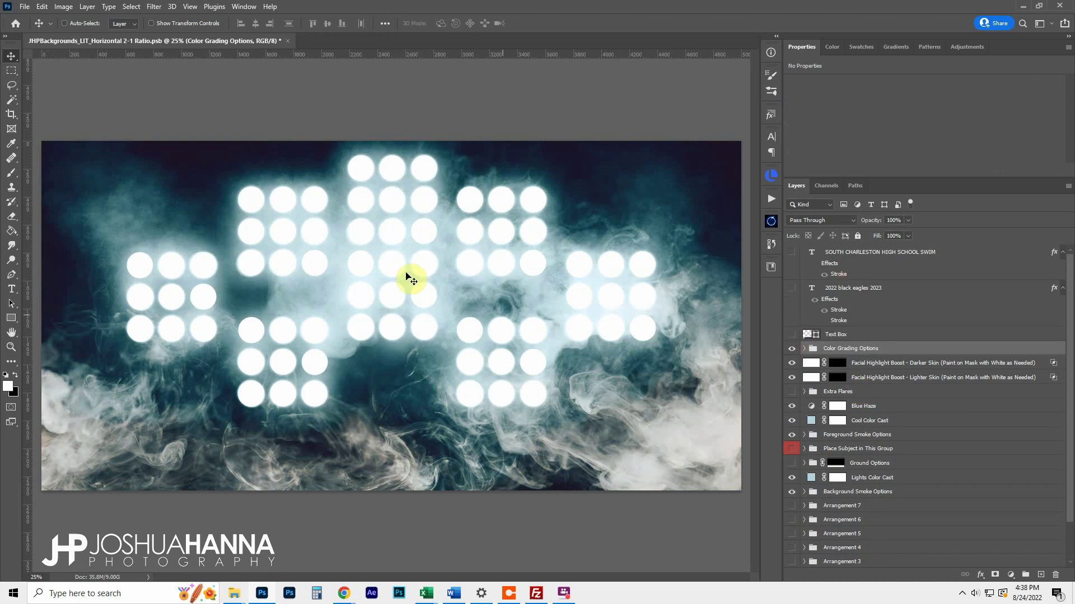
pyautogui.click(791, 334)
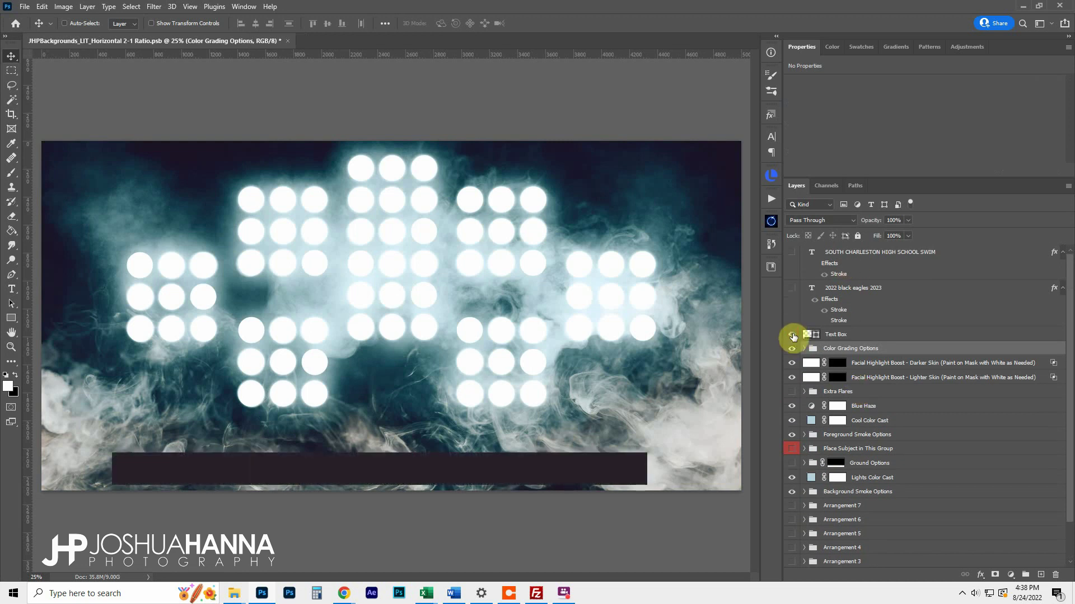
# Preview both text layers over the background, and view the font settings of the SOUTH CHARLESTON HIGH SCHOOL SWIM layer
pyautogui.click(791, 288)
pyautogui.click(791, 252)
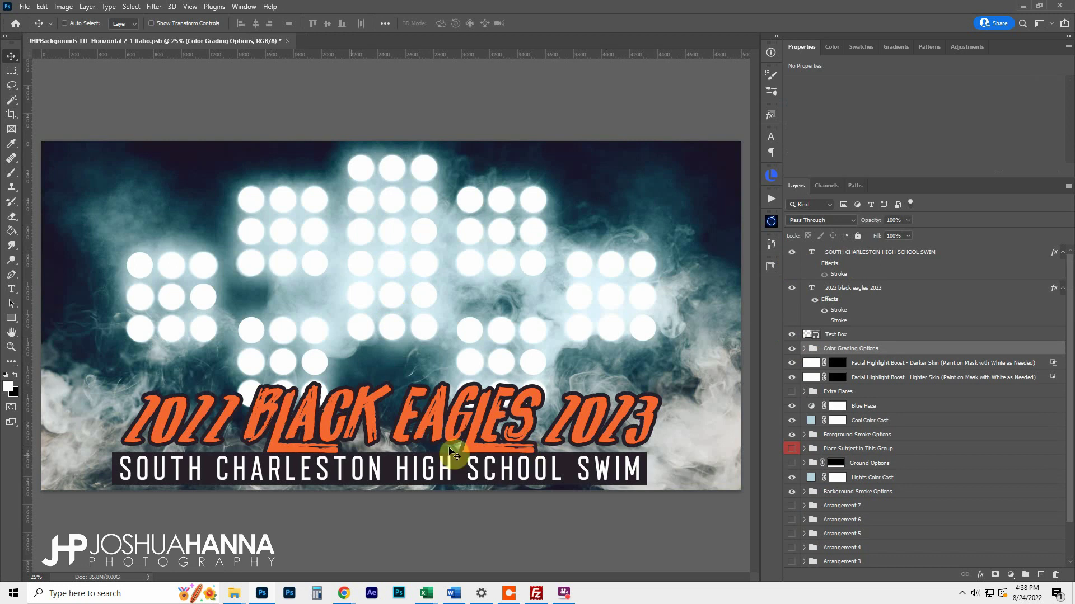
pyautogui.click(851, 254)
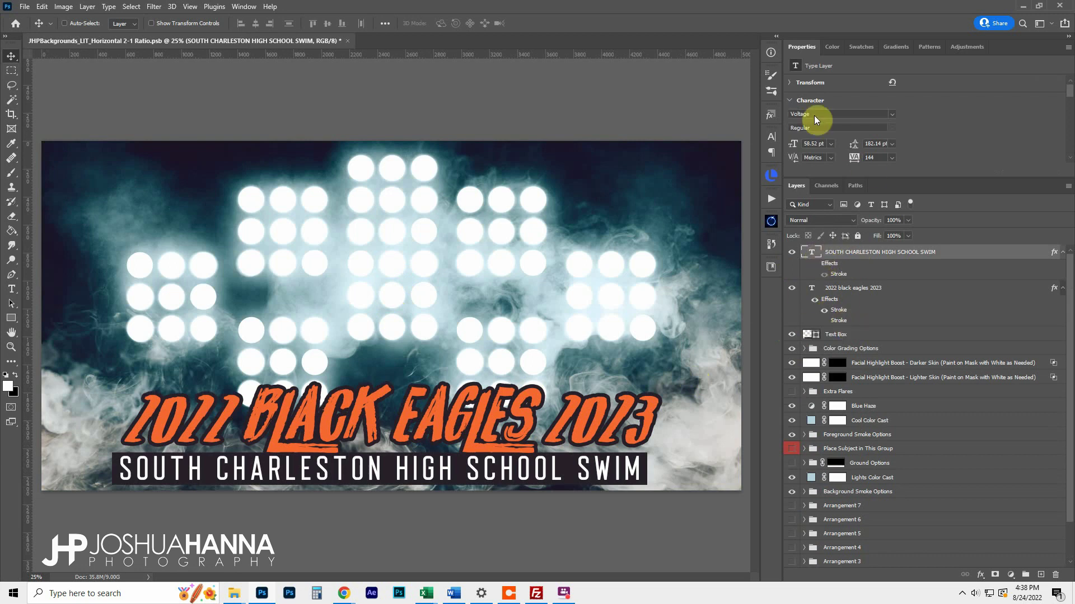
# Hide both text layers and the Text Box layer
pyautogui.click(792, 252)
pyautogui.click(792, 288)
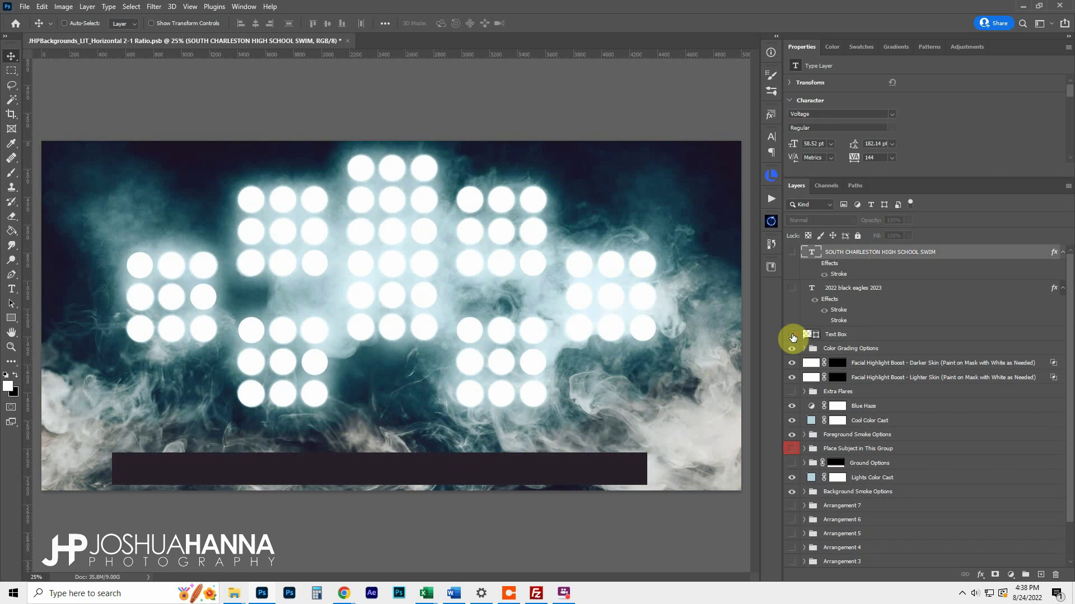
pyautogui.click(791, 335)
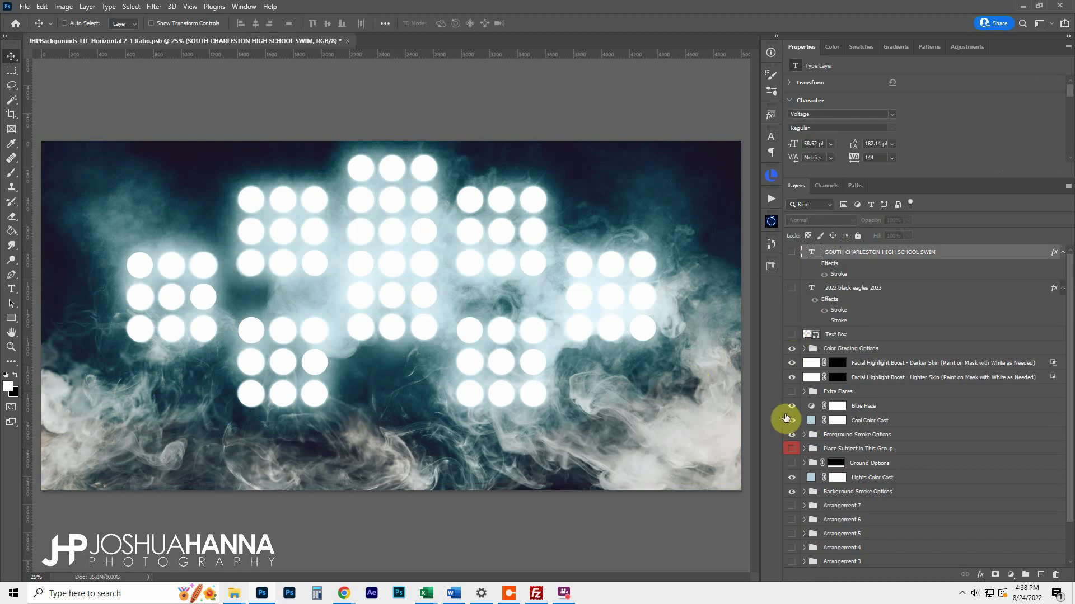
# Show the Place Subject in This Group folder, hide Foreground Smoke Options, and select the Extracted Image layer inside the subject group
pyautogui.click(792, 450)
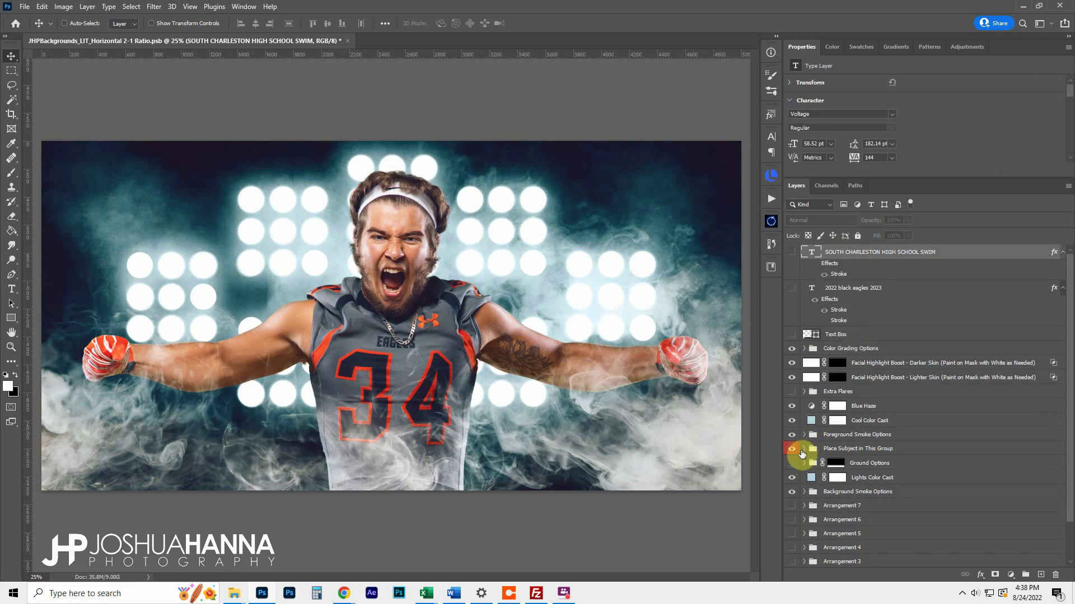
pyautogui.click(791, 435)
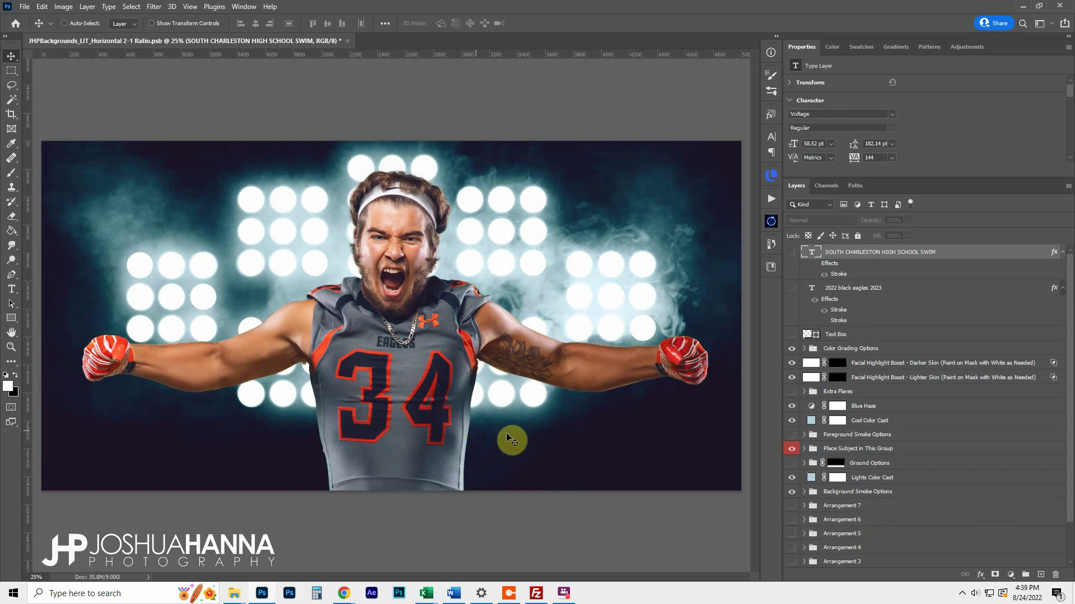
pyautogui.click(804, 448)
pyautogui.click(865, 464)
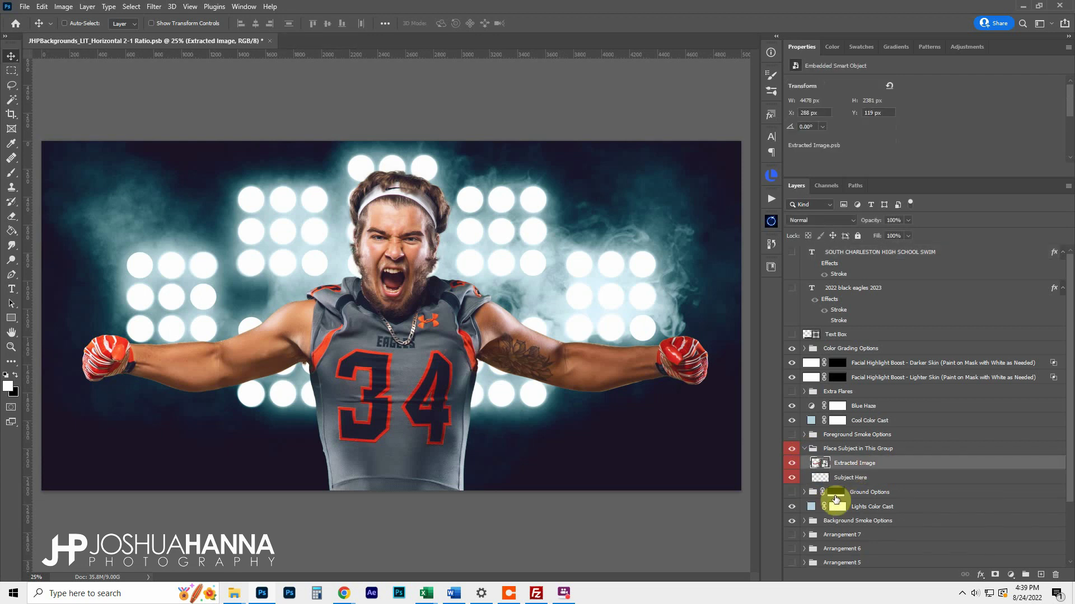
# Add an Inner Glow layer effect to the Extracted Image layer and open the glow's settings
pyautogui.doubleClick(922, 468)
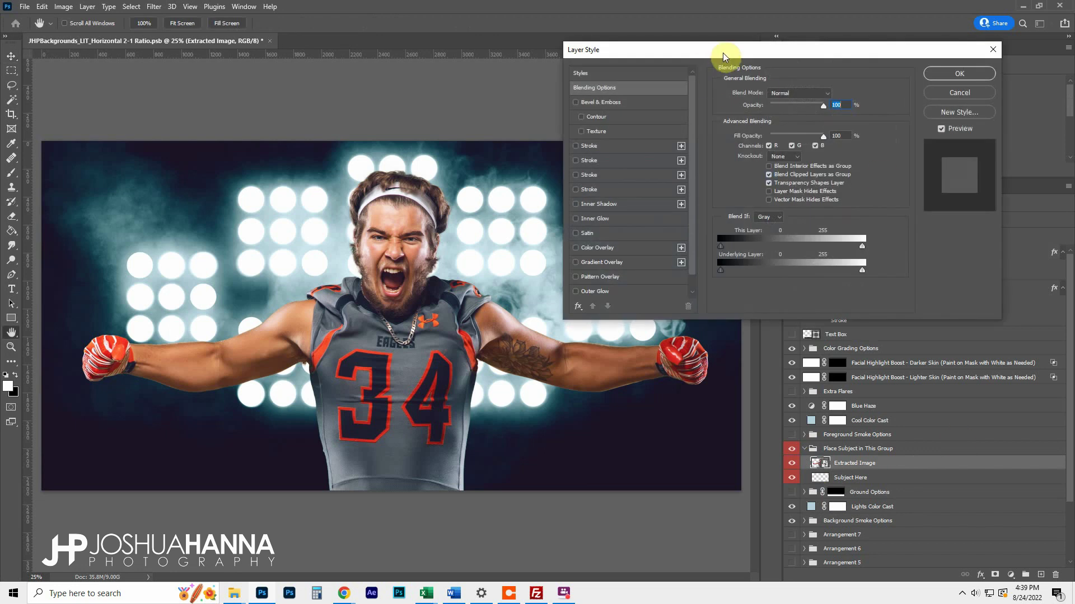
pyautogui.moveTo(722, 52); pyautogui.dragTo(751, 36)
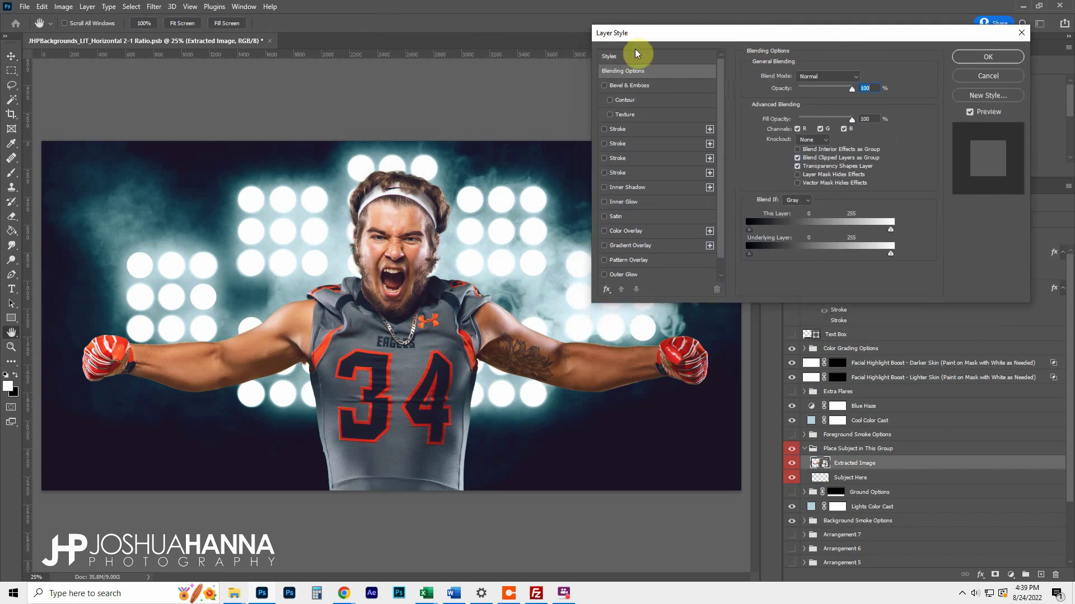
pyautogui.click(606, 201)
pyautogui.click(633, 202)
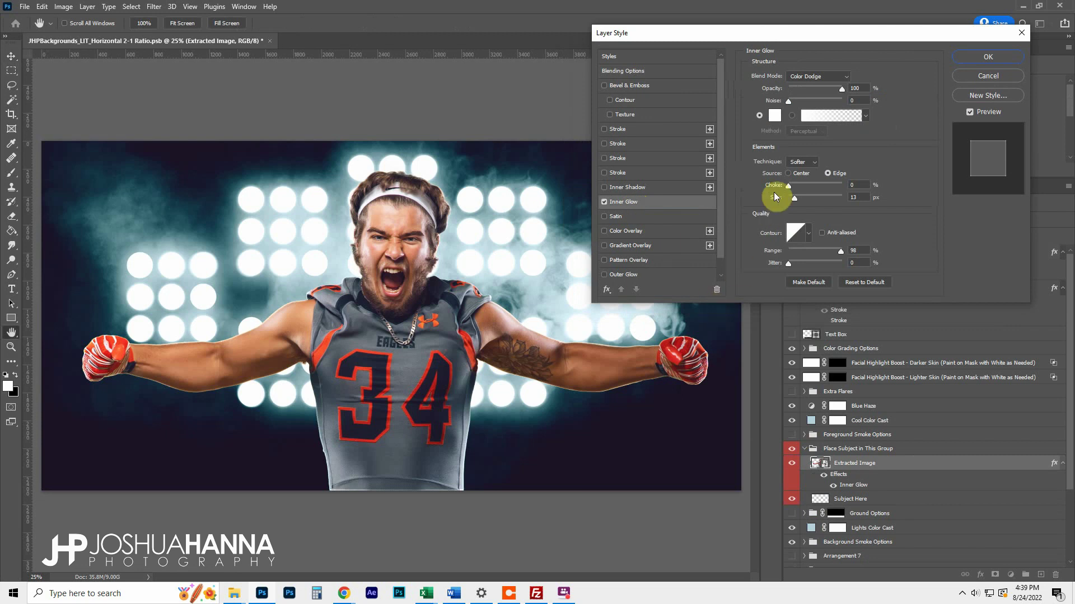
# Use the Color Dodge blend mode and pure white as the color for the inner glow
pyautogui.click(844, 76)
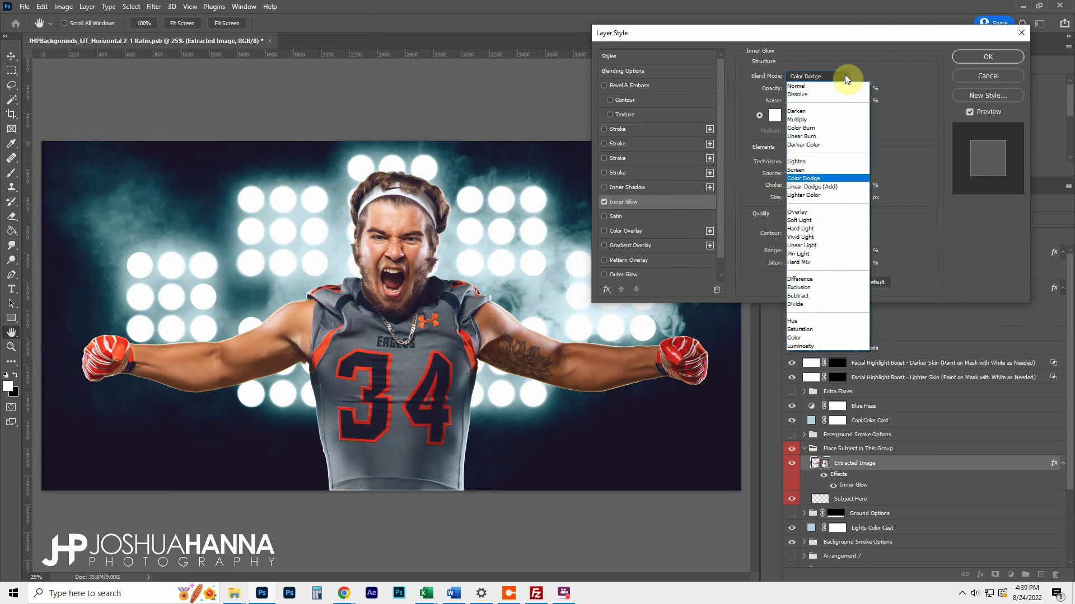
pyautogui.click(806, 178)
pyautogui.click(775, 116)
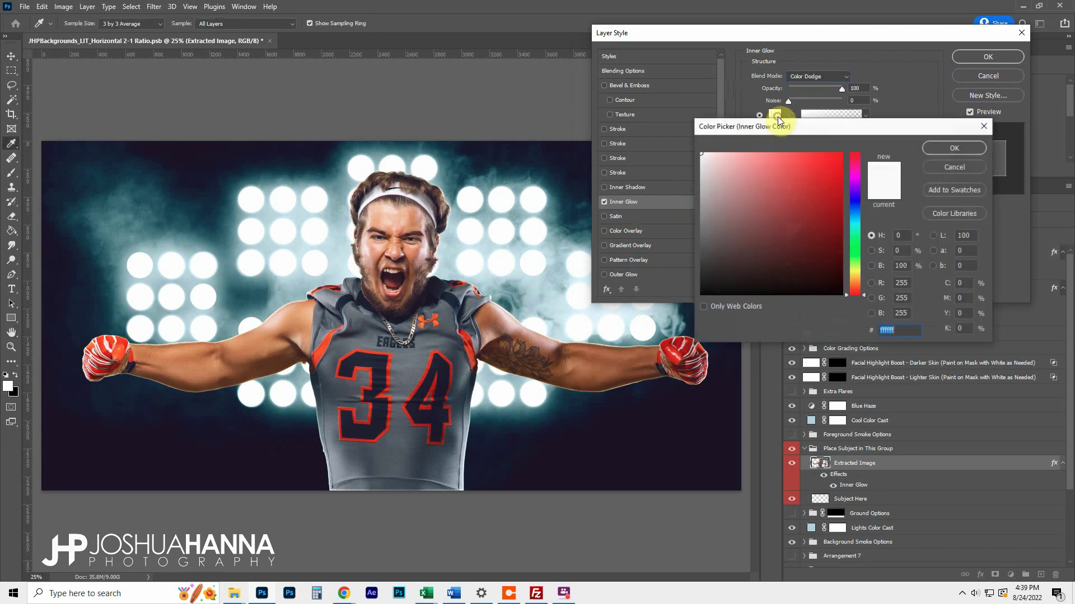
pyautogui.click(954, 148)
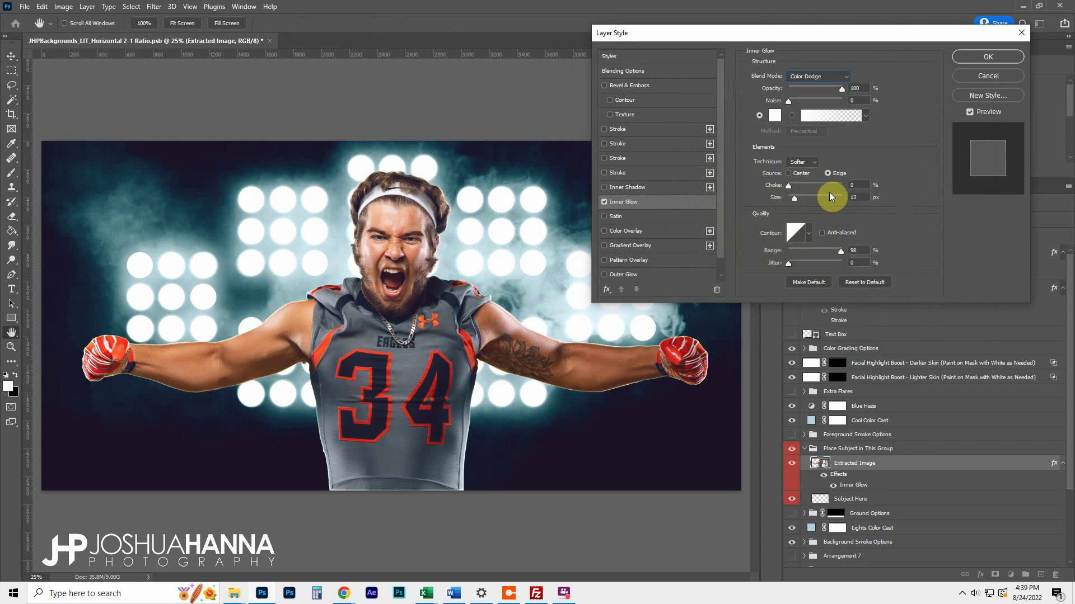
# Try inner glow sizes from 16 to 122 px with different ranges up to 100%
pyautogui.moveTo(797, 198)
pyautogui.mouseDown()
pyautogui.moveTo(812, 199)
pyautogui.moveTo(799, 201)
pyautogui.mouseUp()
pyautogui.moveTo(838, 253); pyautogui.dragTo(824, 242)
pyautogui.click(798, 199)
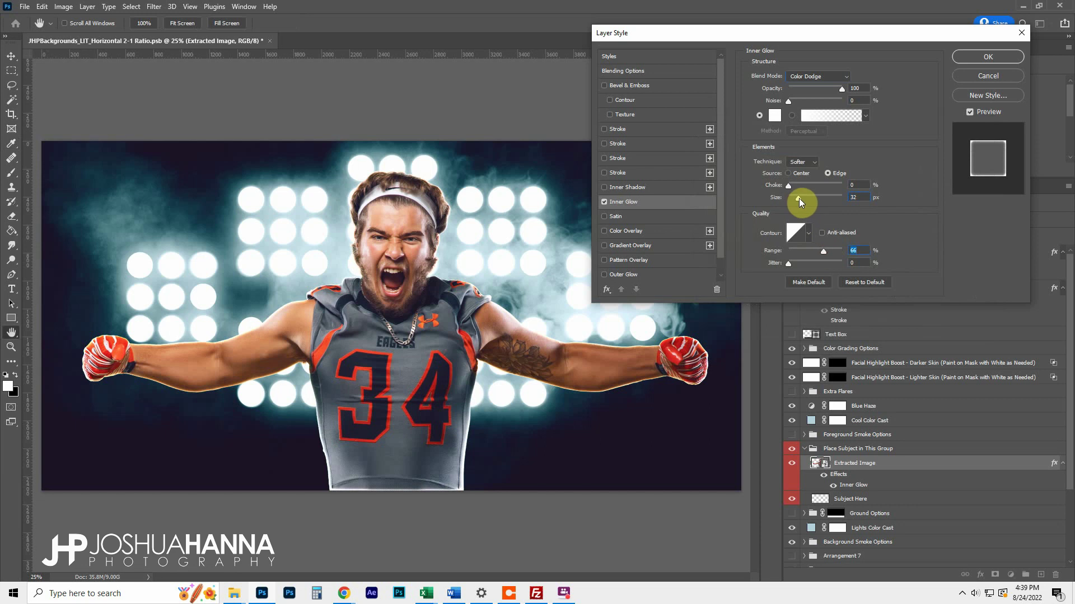
pyautogui.moveTo(798, 198); pyautogui.dragTo(801, 199)
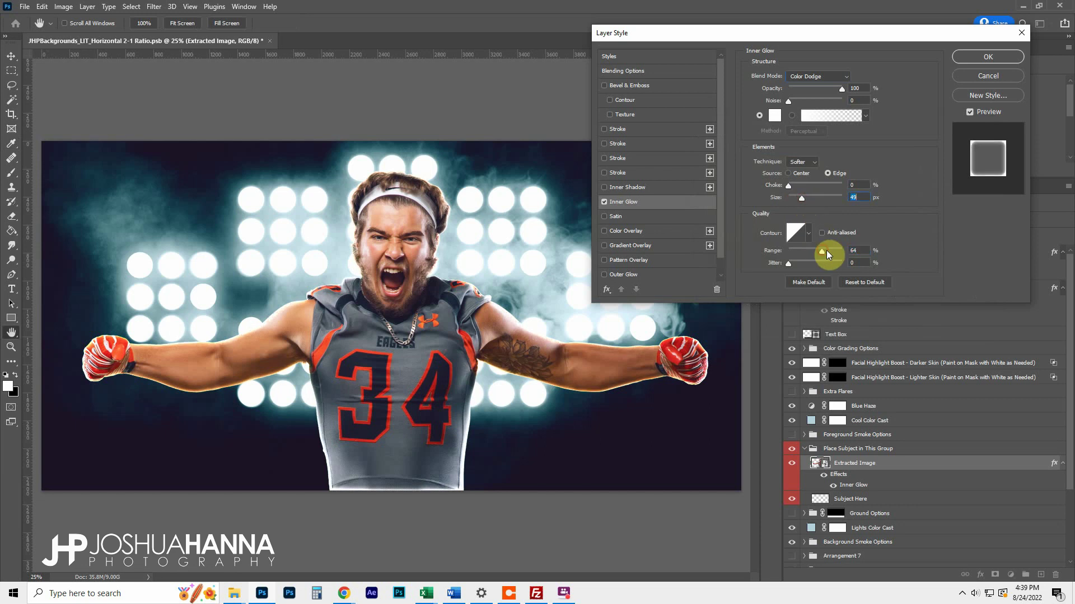
pyautogui.moveTo(827, 250); pyautogui.dragTo(843, 251)
pyautogui.moveTo(801, 198)
pyautogui.mouseDown()
pyautogui.moveTo(784, 198)
pyautogui.moveTo(816, 199)
pyautogui.mouseUp()
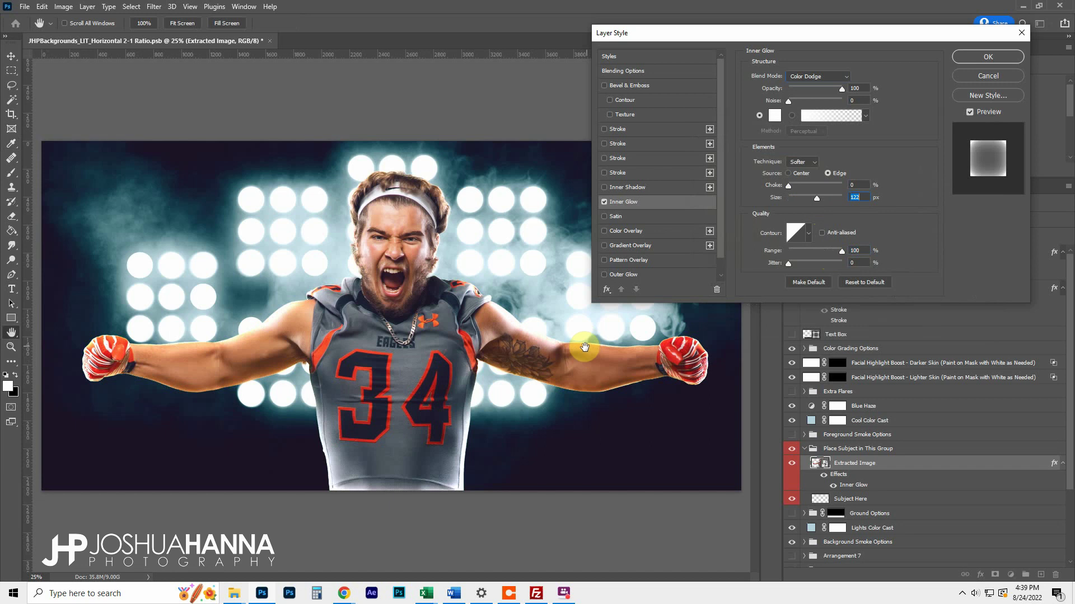
pyautogui.moveTo(817, 202); pyautogui.dragTo(796, 204)
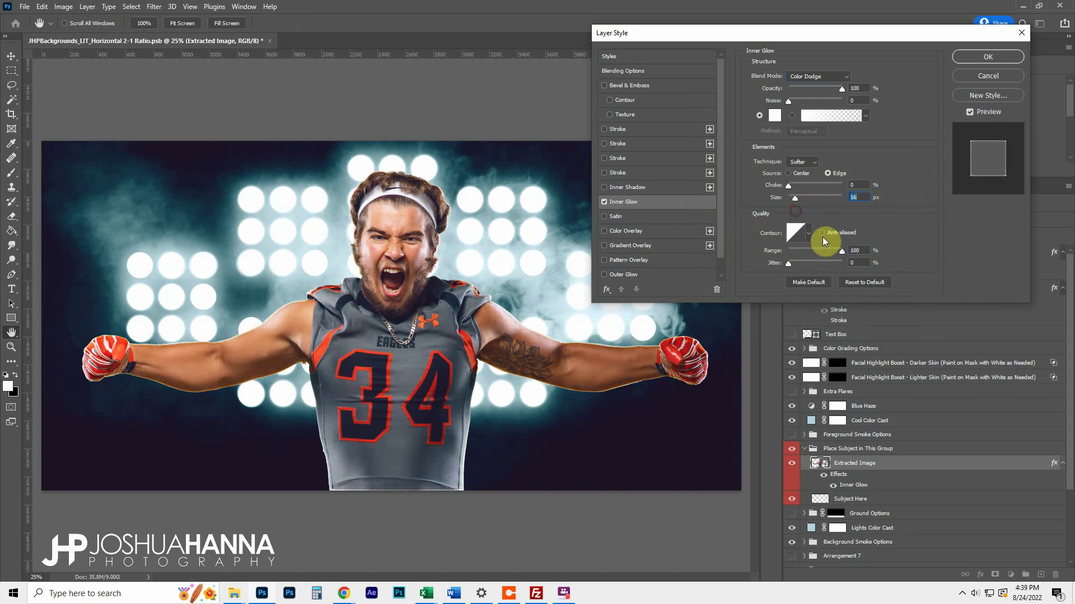
# Set the inner glow's size to about 65 px and its range to 73%
pyautogui.moveTo(831, 257); pyautogui.dragTo(829, 257)
pyautogui.moveTo(795, 198); pyautogui.dragTo(806, 198)
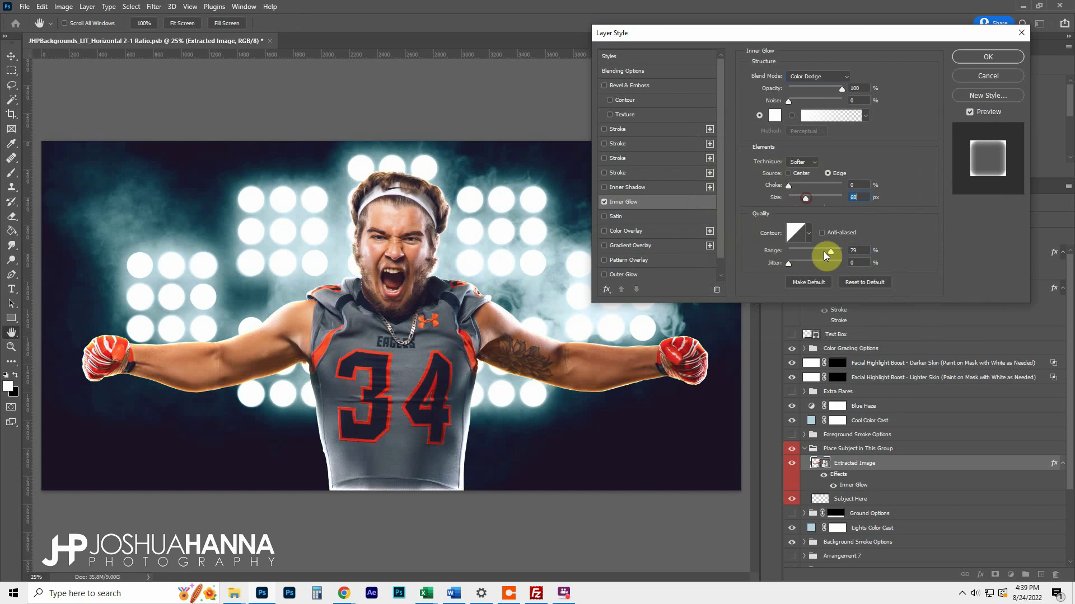
pyautogui.moveTo(829, 251)
pyautogui.mouseDown()
pyautogui.moveTo(812, 245)
pyautogui.moveTo(828, 244)
pyautogui.mouseUp()
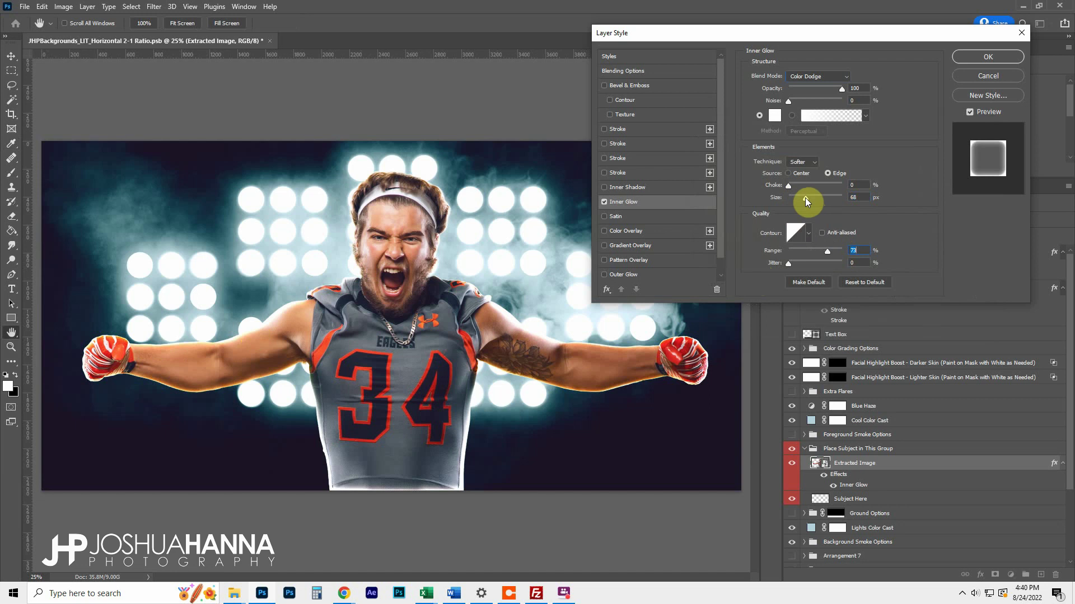
pyautogui.moveTo(805, 197); pyautogui.dragTo(805, 199)
# Compare the athlete with and without the inner glow, and apply the layer style
pyautogui.click(972, 112)
pyautogui.click(972, 112)
pyautogui.click(972, 111)
pyautogui.click(972, 112)
pyautogui.click(972, 111)
pyautogui.click(972, 111)
pyautogui.click(983, 56)
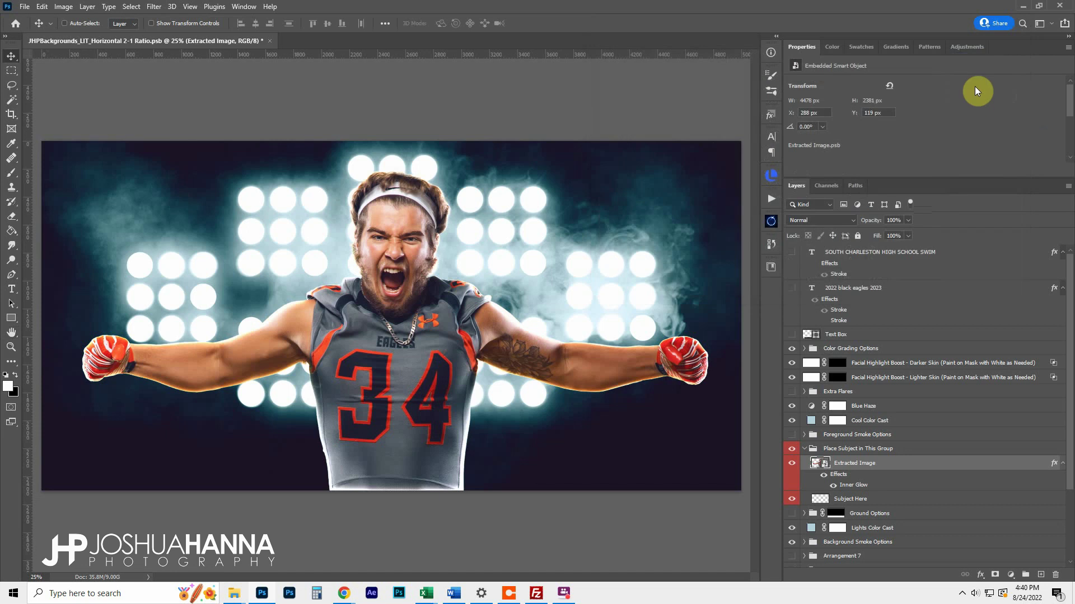
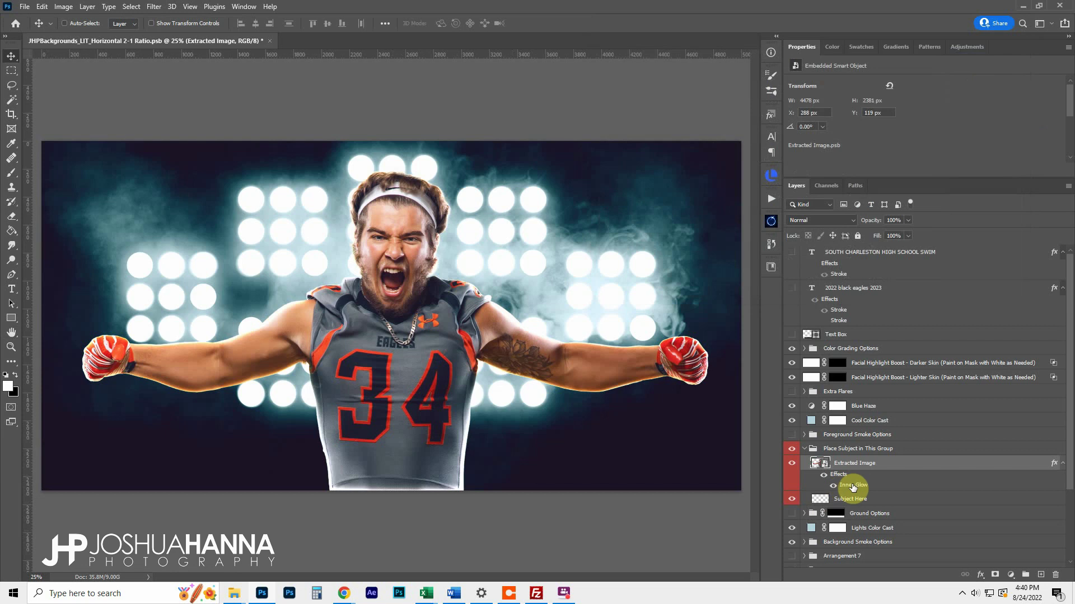
# Convert the Inner Glow effect of the Extracted Image into its own layer and add a black mask to it
pyautogui.rightClick(852, 486)
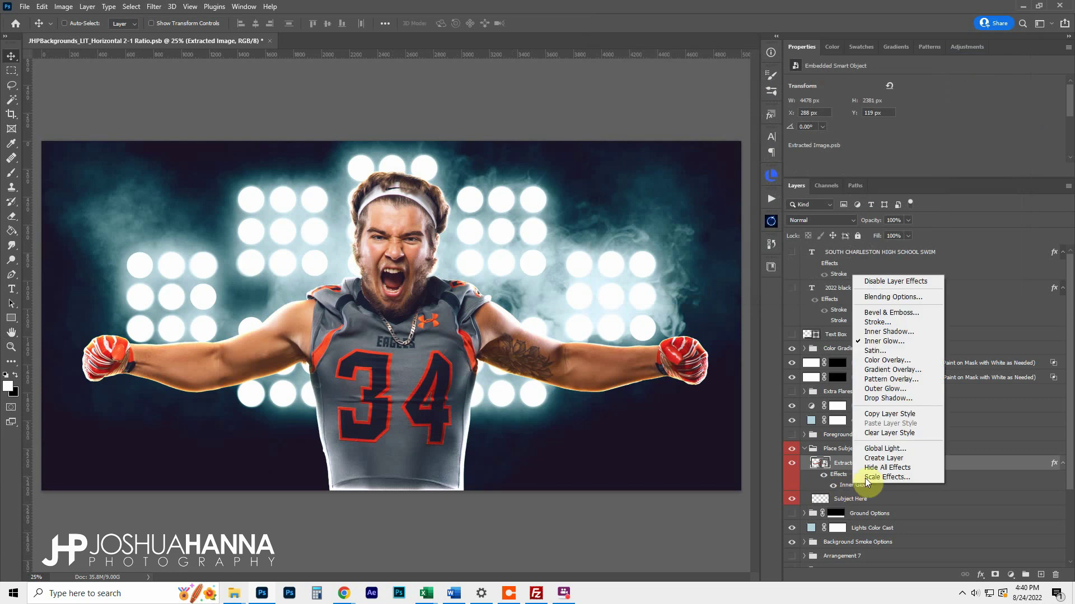
pyautogui.click(882, 458)
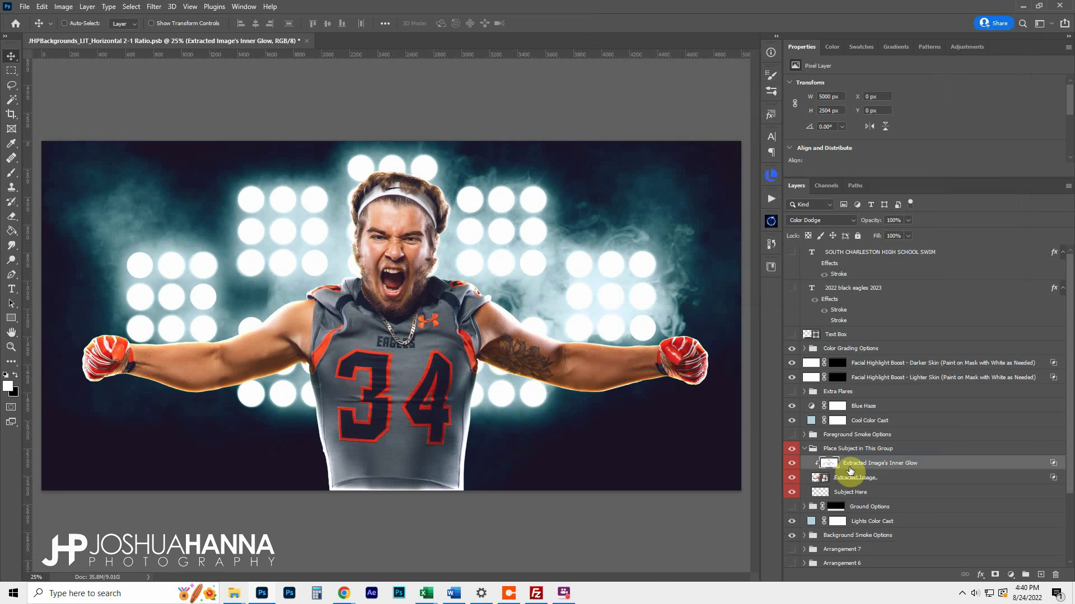
pyautogui.keyDown('alt'); pyautogui.click(995, 576); pyautogui.keyUp('alt')
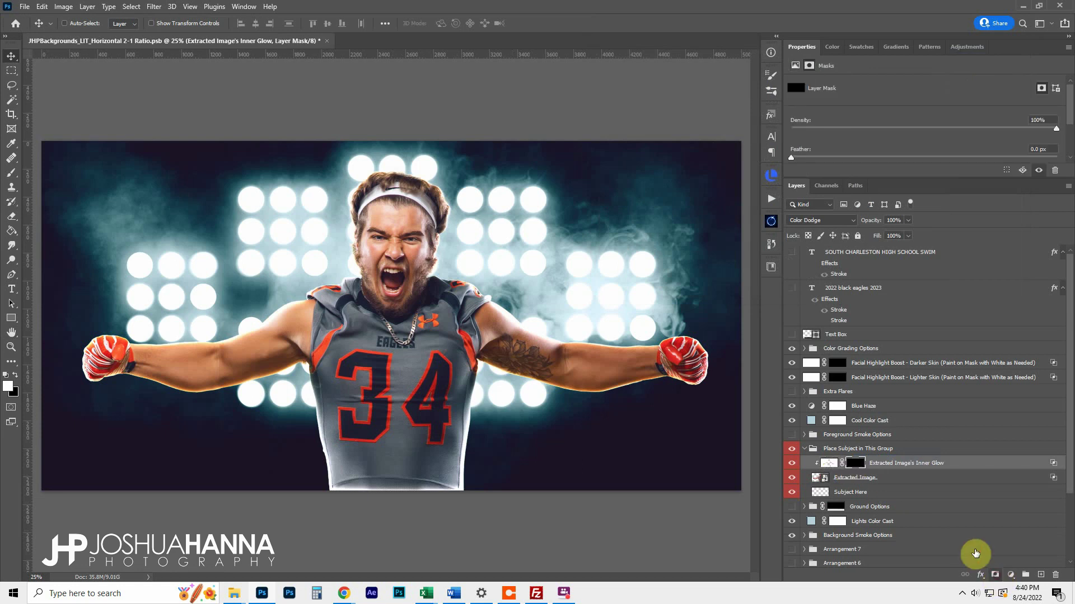
# Paint white on the glow layer's mask along the athlete's right shoulder and arm, using a 200 px brush at 35% flow
pyautogui.click(12, 175)
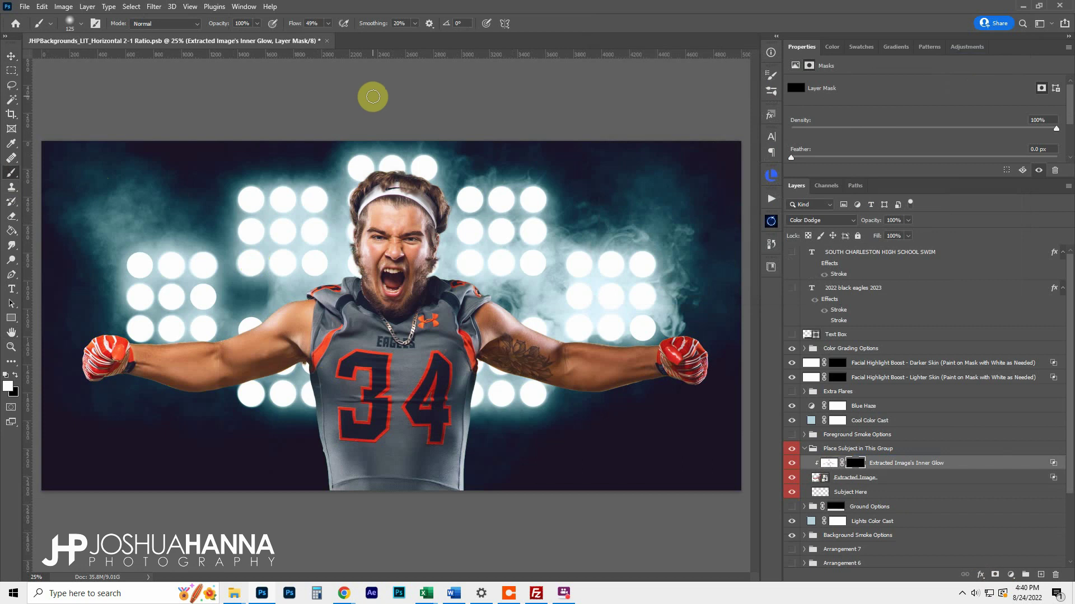
pyautogui.moveTo(327, 23); pyautogui.dragTo(317, 43)
pyautogui.press(']')
pyautogui.press(']')
pyautogui.press(']')
pyautogui.moveTo(311, 294)
pyautogui.mouseDown()
pyautogui.moveTo(222, 343)
pyautogui.moveTo(274, 324)
pyautogui.moveTo(300, 300)
pyautogui.moveTo(198, 345)
pyautogui.moveTo(273, 320)
pyautogui.moveTo(127, 342)
pyautogui.moveTo(138, 338)
pyautogui.moveTo(118, 332)
pyautogui.moveTo(184, 339)
pyautogui.mouseUp()
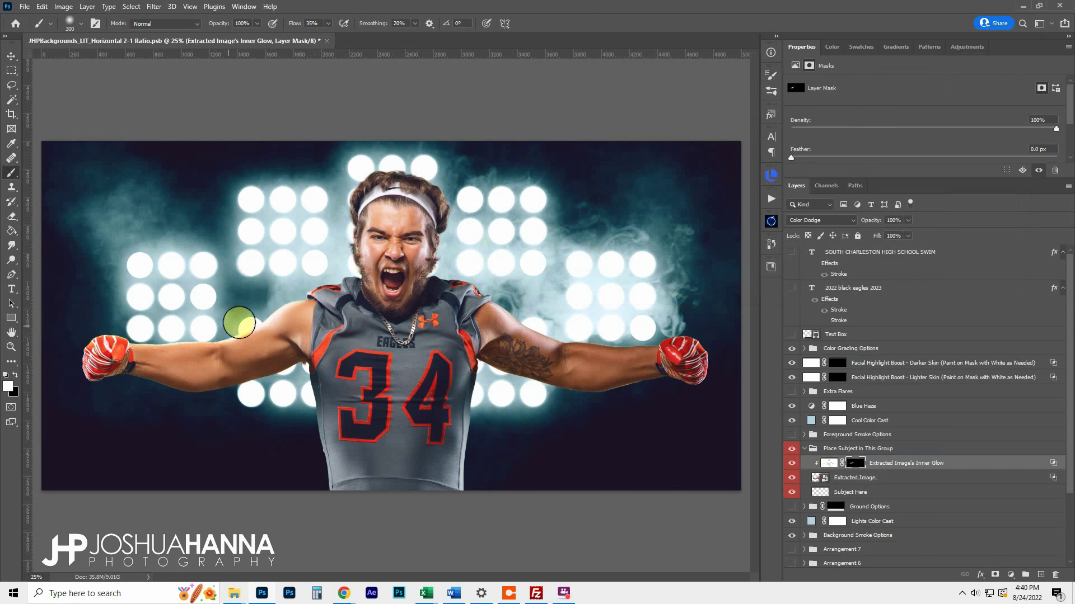
# Paint the glow back in along the athlete's left shoulder, arm and glove, and enlarge the brush to 600 px
pyautogui.moveTo(362, 284)
pyautogui.mouseDown()
pyautogui.moveTo(351, 226)
pyautogui.moveTo(347, 248)
pyautogui.moveTo(370, 175)
pyautogui.moveTo(345, 186)
pyautogui.moveTo(391, 168)
pyautogui.moveTo(428, 173)
pyautogui.moveTo(385, 168)
pyautogui.moveTo(430, 175)
pyautogui.moveTo(455, 205)
pyautogui.moveTo(444, 285)
pyautogui.moveTo(507, 321)
pyautogui.moveTo(483, 291)
pyautogui.moveTo(547, 338)
pyautogui.moveTo(517, 315)
pyautogui.moveTo(599, 347)
pyautogui.moveTo(536, 329)
pyautogui.moveTo(657, 340)
pyautogui.moveTo(626, 333)
pyautogui.mouseUp()
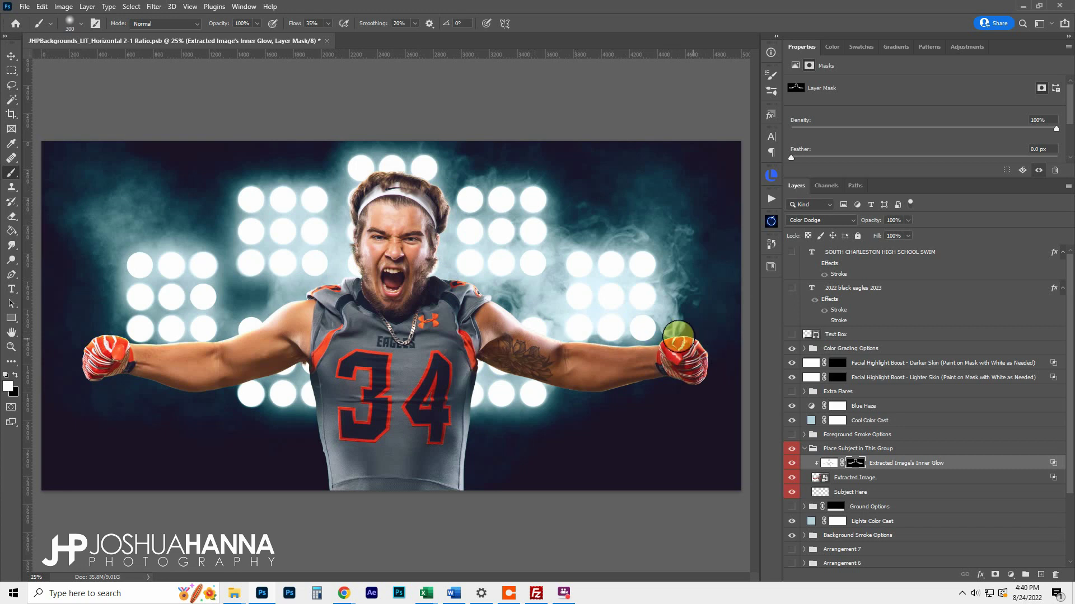
pyautogui.press(']')
pyautogui.press(']')
pyautogui.press(']')
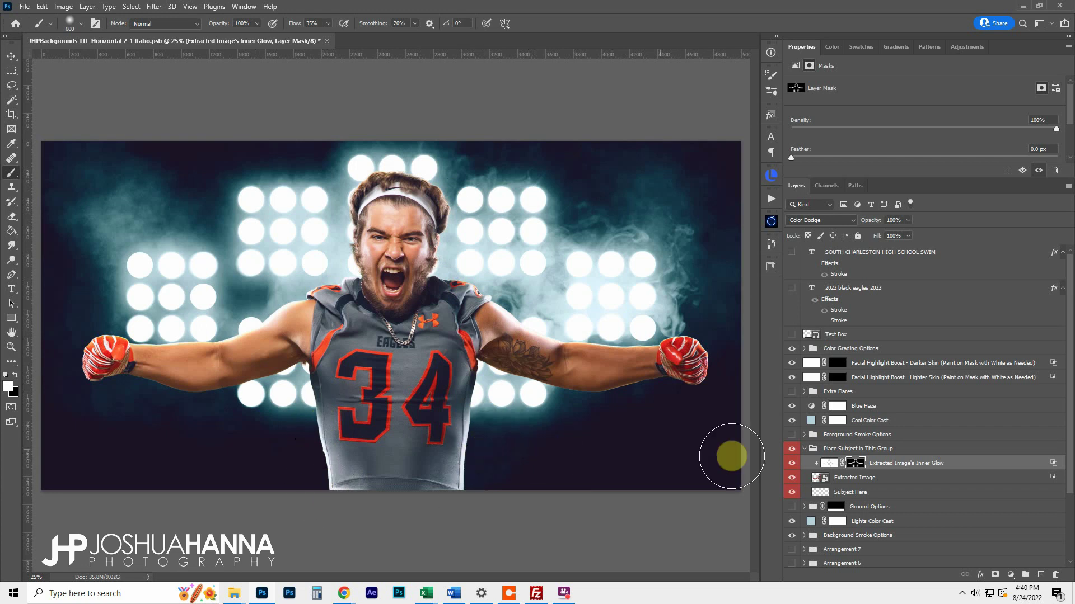
# Add another Inner Glow effect to the Extracted Image layer with the blend mode set to Screen
pyautogui.click(906, 477)
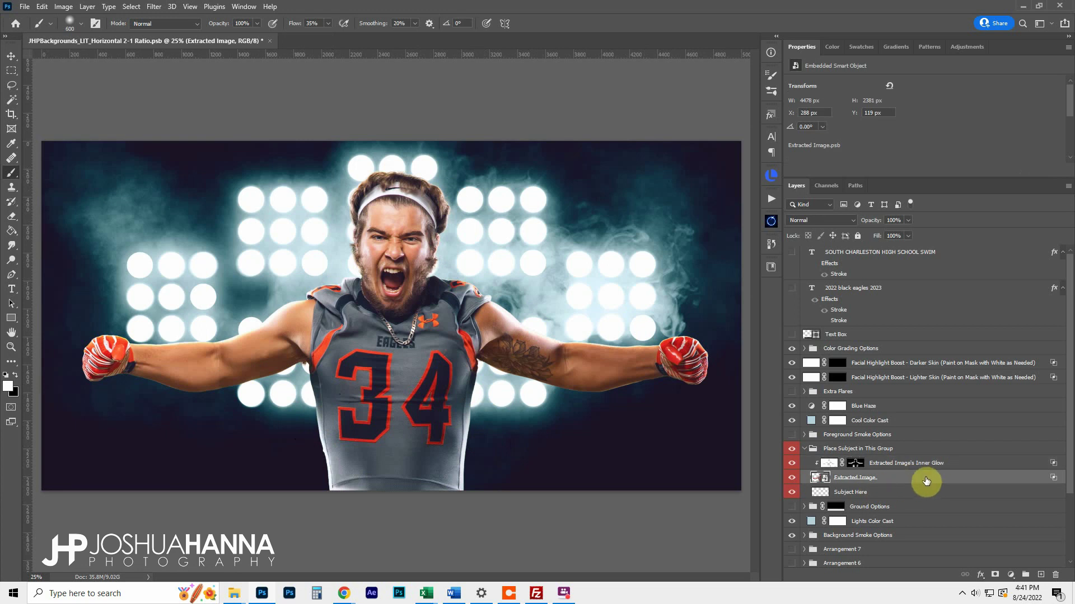
pyautogui.doubleClick(978, 475)
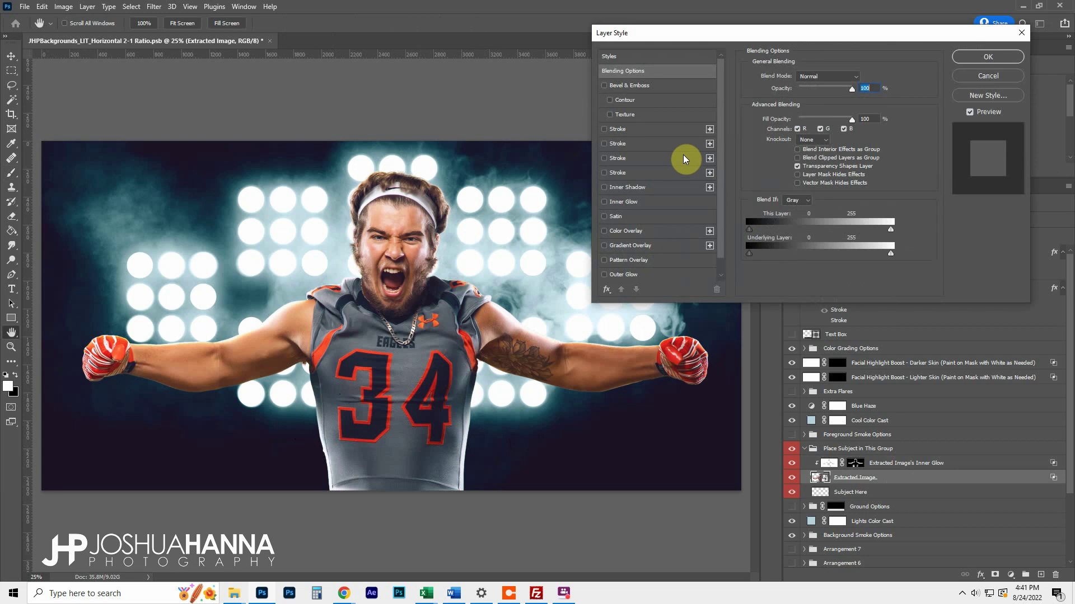
pyautogui.click(605, 201)
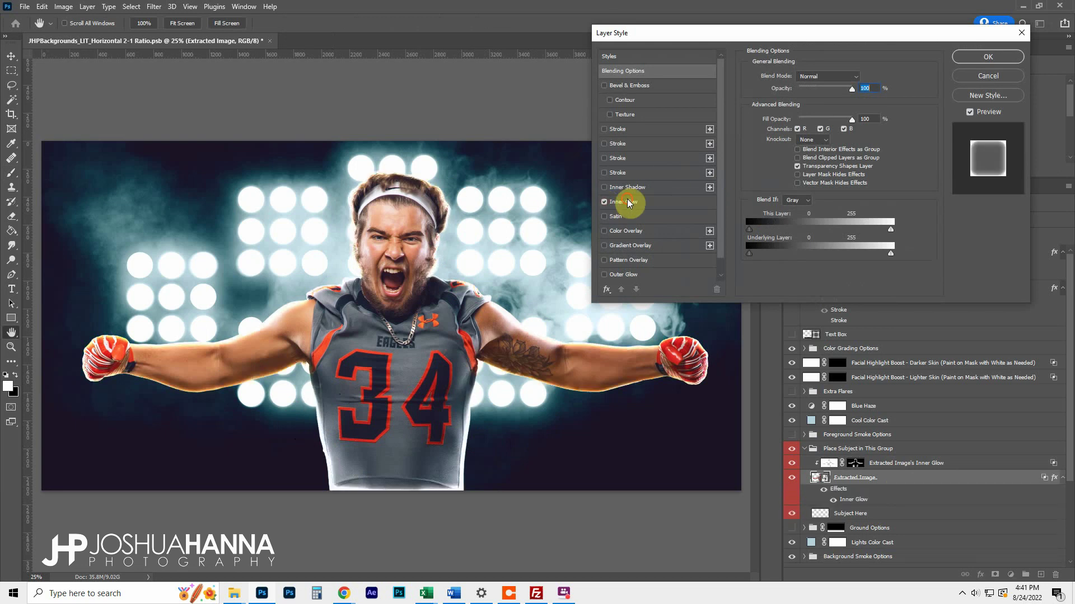
pyautogui.click(825, 76)
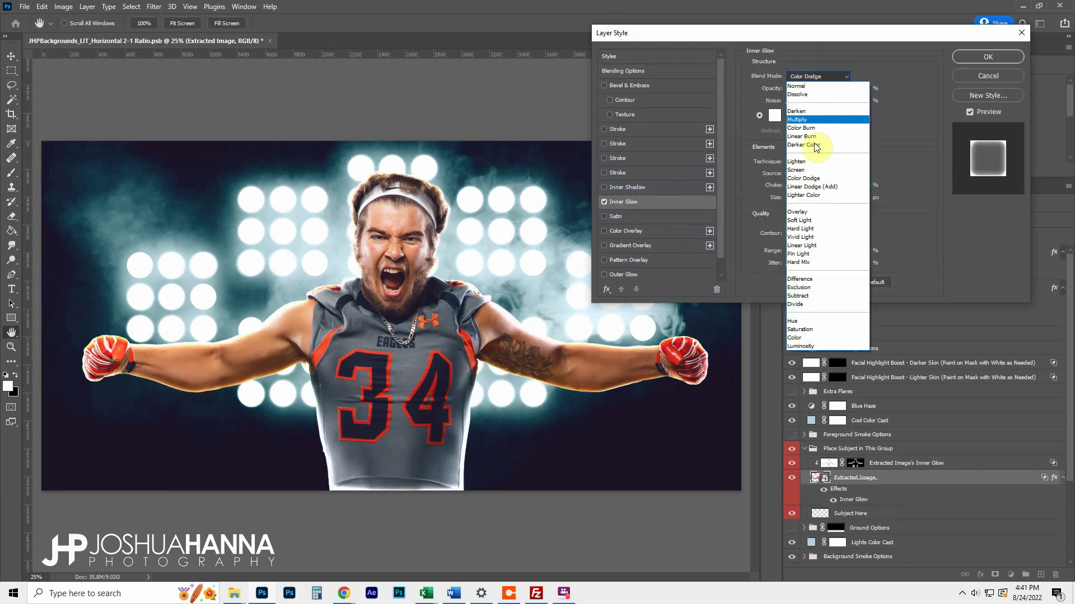
pyautogui.click(804, 170)
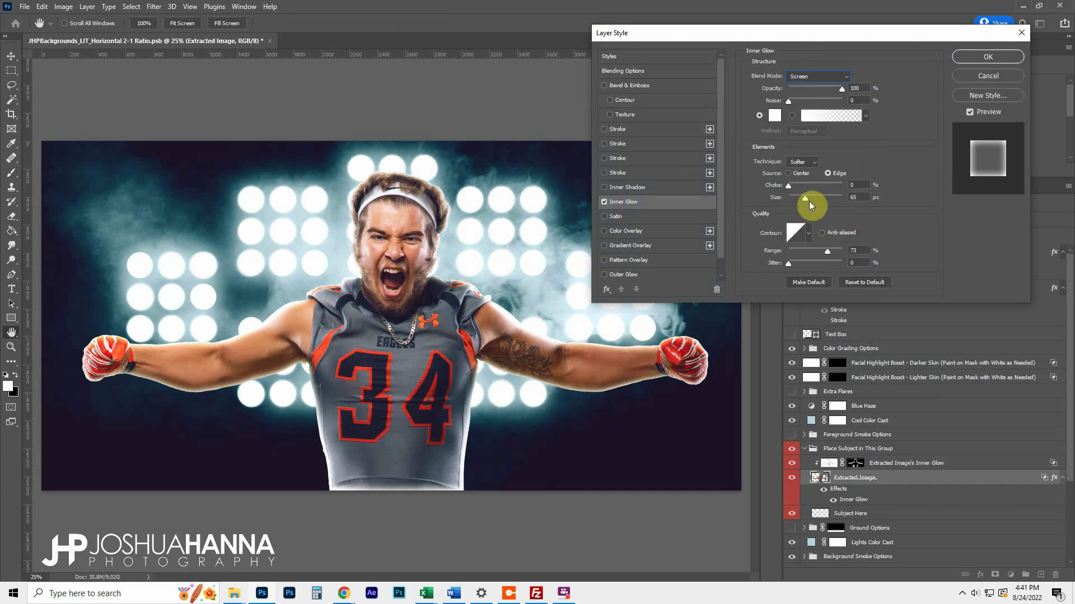
# Set the Inner Glow size to 68 px and its range to 80%, and apply the effect
pyautogui.moveTo(808, 197); pyautogui.dragTo(806, 199)
pyautogui.moveTo(827, 251); pyautogui.dragTo(828, 253)
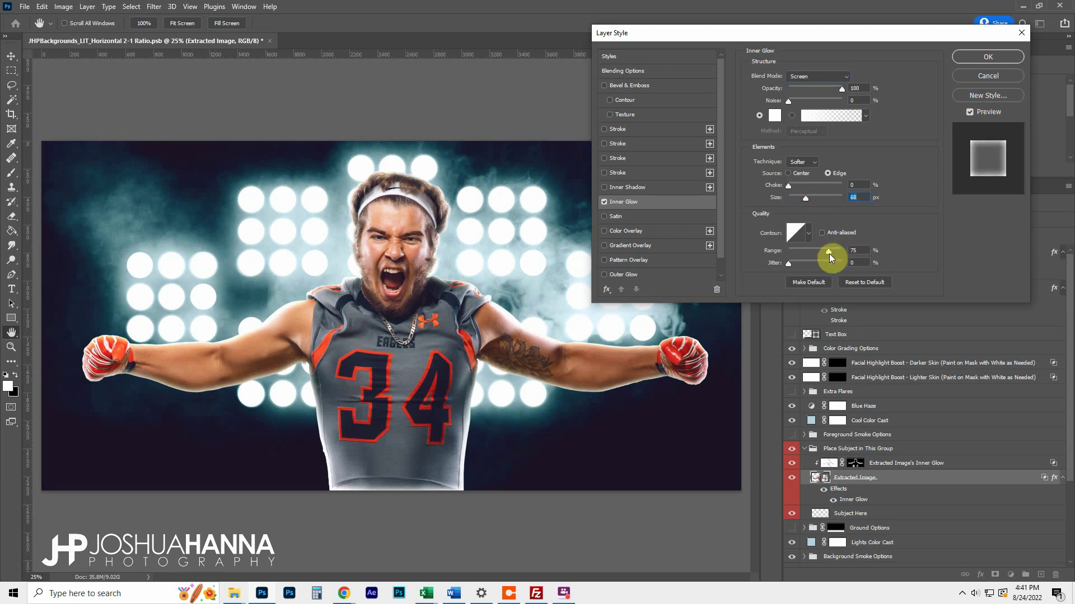
pyautogui.moveTo(833, 253); pyautogui.dragTo(832, 253)
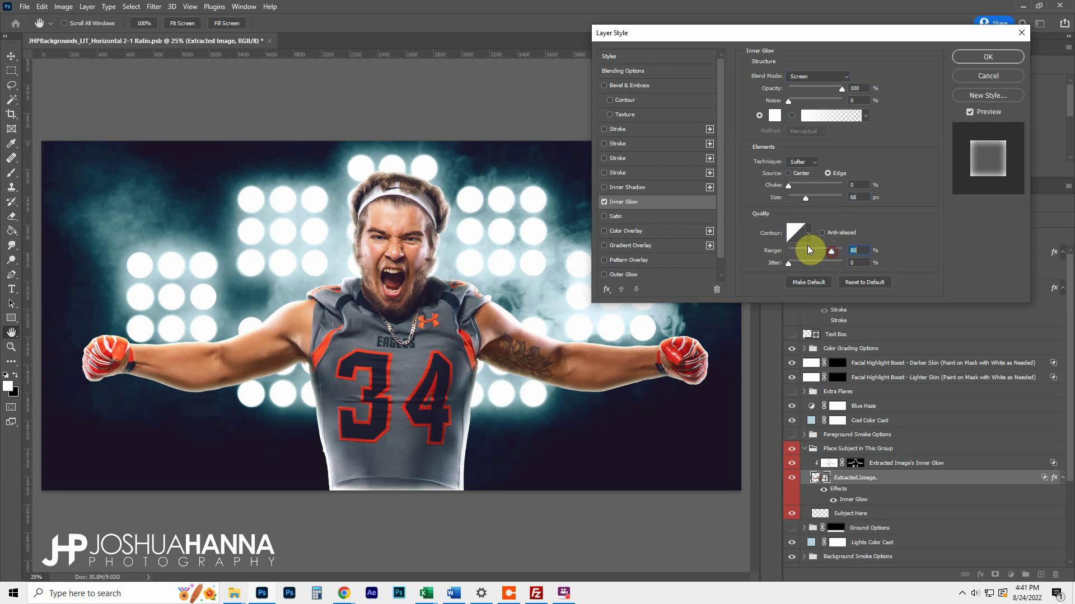
pyautogui.click(977, 58)
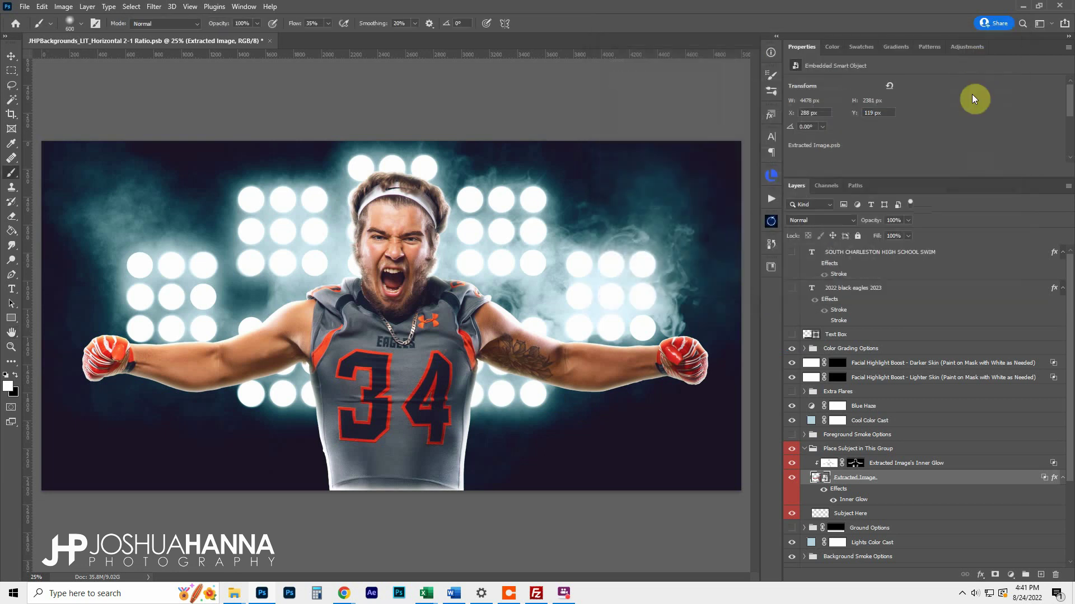
# Convert the new Inner Glow into its own layer, move it above the other glow layer, and add a black mask
pyautogui.rightClick(859, 502)
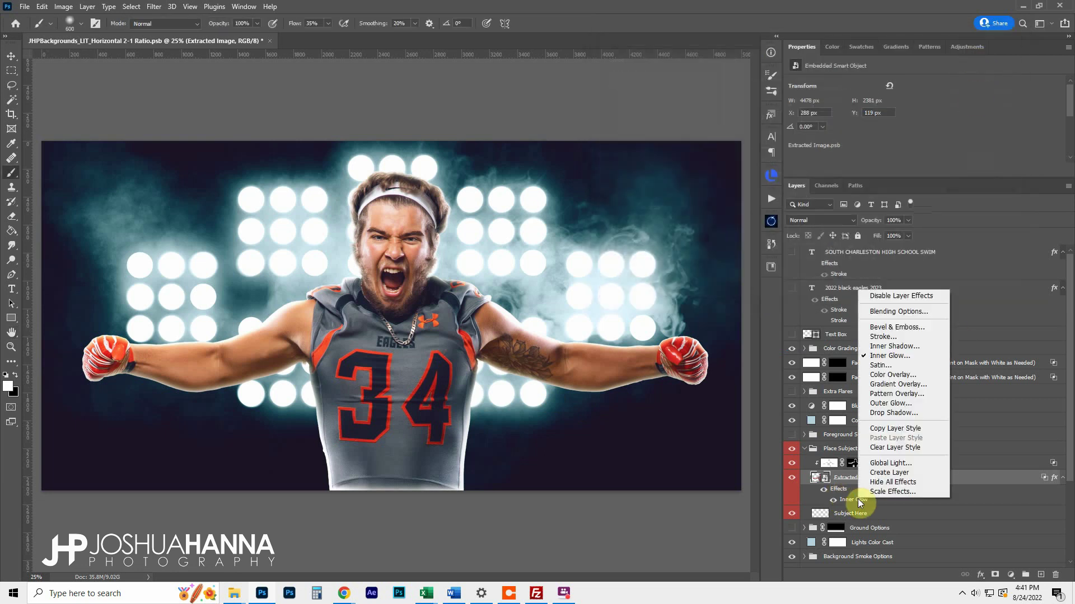
pyautogui.click(887, 472)
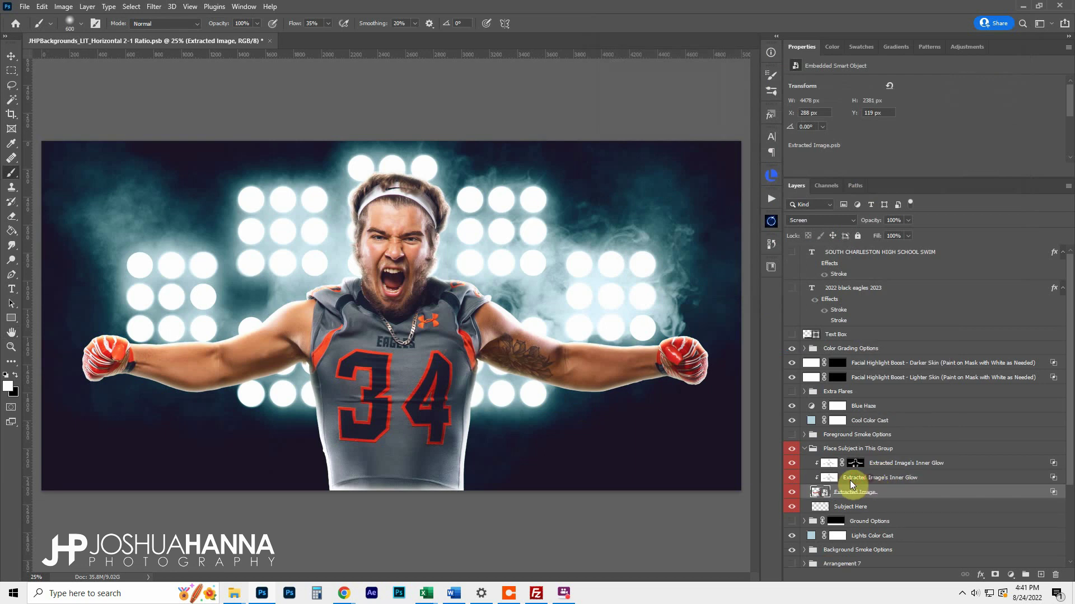
pyautogui.click(865, 480)
pyautogui.moveTo(922, 480); pyautogui.dragTo(918, 457)
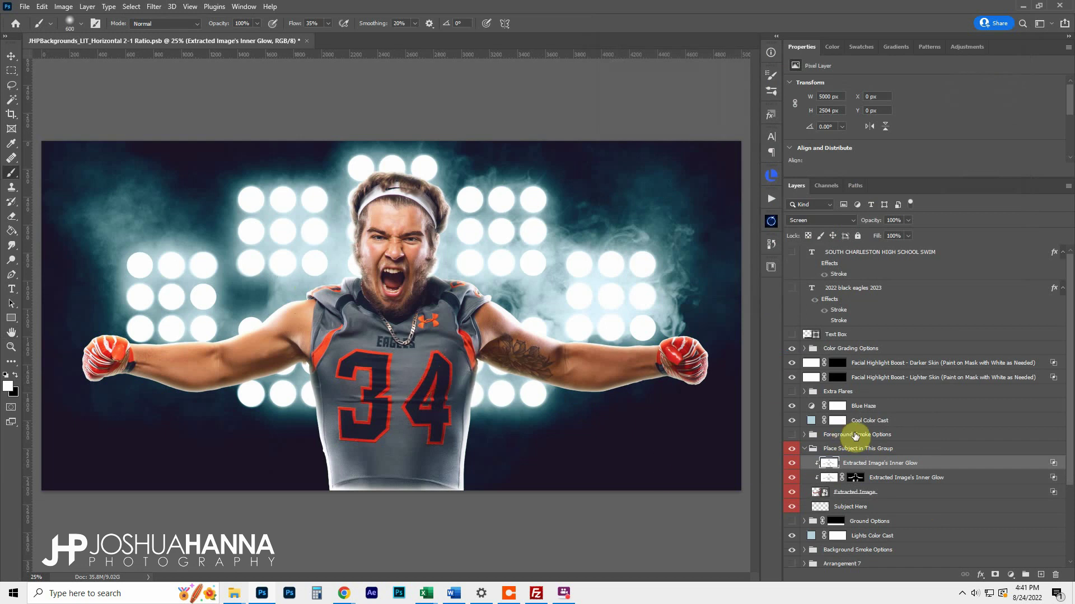
pyautogui.keyDown('alt'); pyautogui.click(996, 577); pyautogui.keyUp('alt')
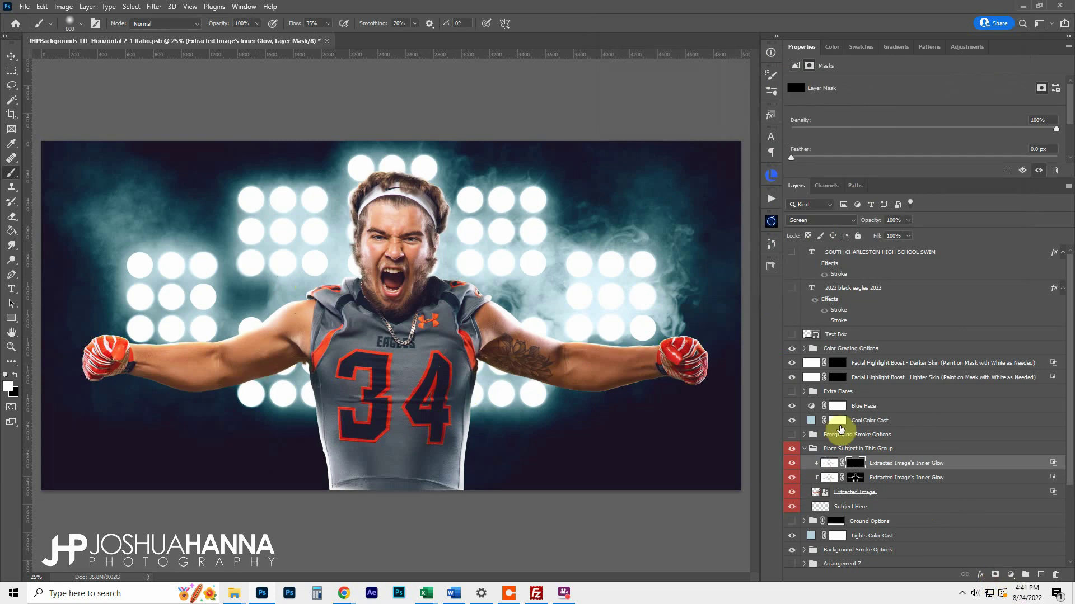
# Paint white on the upper glow layer's mask around the athlete's head and shoulders with a 700 px brush at 35% flow
pyautogui.press('[')
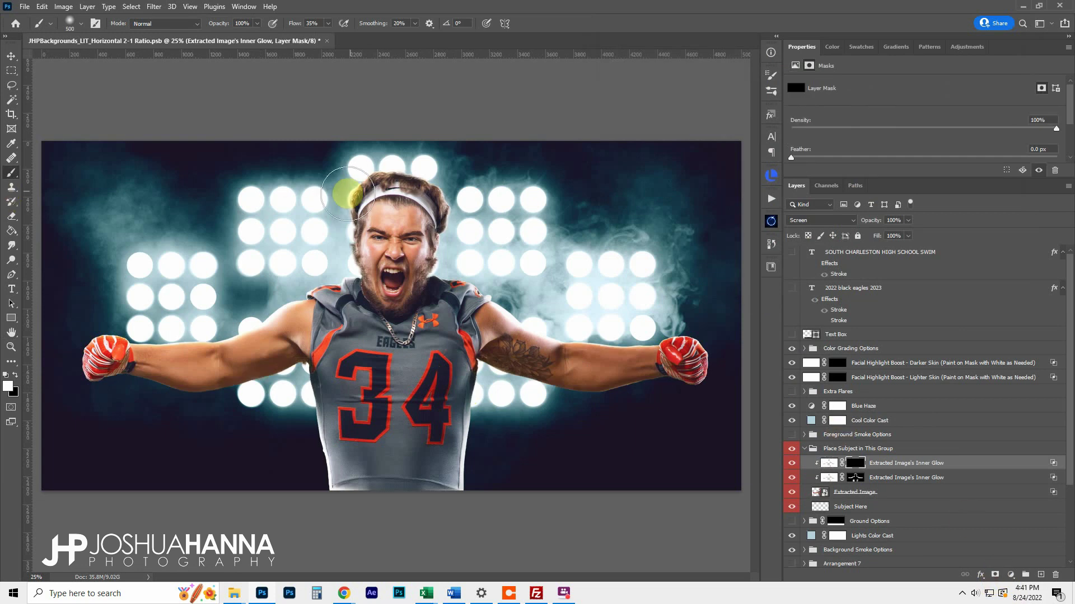
pyautogui.press(']')
pyautogui.press(']')
pyautogui.moveTo(428, 191)
pyautogui.mouseDown()
pyautogui.moveTo(322, 284)
pyautogui.moveTo(237, 312)
pyautogui.moveTo(315, 282)
pyautogui.moveTo(237, 323)
pyautogui.moveTo(166, 344)
pyautogui.moveTo(151, 339)
pyautogui.moveTo(309, 303)
pyautogui.moveTo(514, 309)
pyautogui.moveTo(533, 331)
pyautogui.moveTo(652, 339)
pyautogui.moveTo(592, 348)
pyautogui.moveTo(635, 401)
pyautogui.moveTo(643, 390)
pyautogui.moveTo(490, 397)
pyautogui.moveTo(578, 397)
pyautogui.moveTo(456, 371)
pyautogui.moveTo(511, 381)
pyautogui.moveTo(341, 402)
pyautogui.moveTo(294, 384)
pyautogui.moveTo(133, 401)
pyautogui.moveTo(286, 374)
pyautogui.moveTo(165, 394)
pyautogui.moveTo(126, 380)
pyautogui.moveTo(246, 403)
pyautogui.moveTo(317, 379)
pyautogui.moveTo(328, 407)
pyautogui.moveTo(319, 428)
pyautogui.moveTo(471, 421)
pyautogui.moveTo(476, 454)
pyautogui.moveTo(454, 248)
pyautogui.moveTo(350, 282)
pyautogui.moveTo(332, 258)
pyautogui.moveTo(339, 288)
pyautogui.moveTo(483, 275)
pyautogui.mouseUp()
pyautogui.press('[')
pyautogui.press('[')
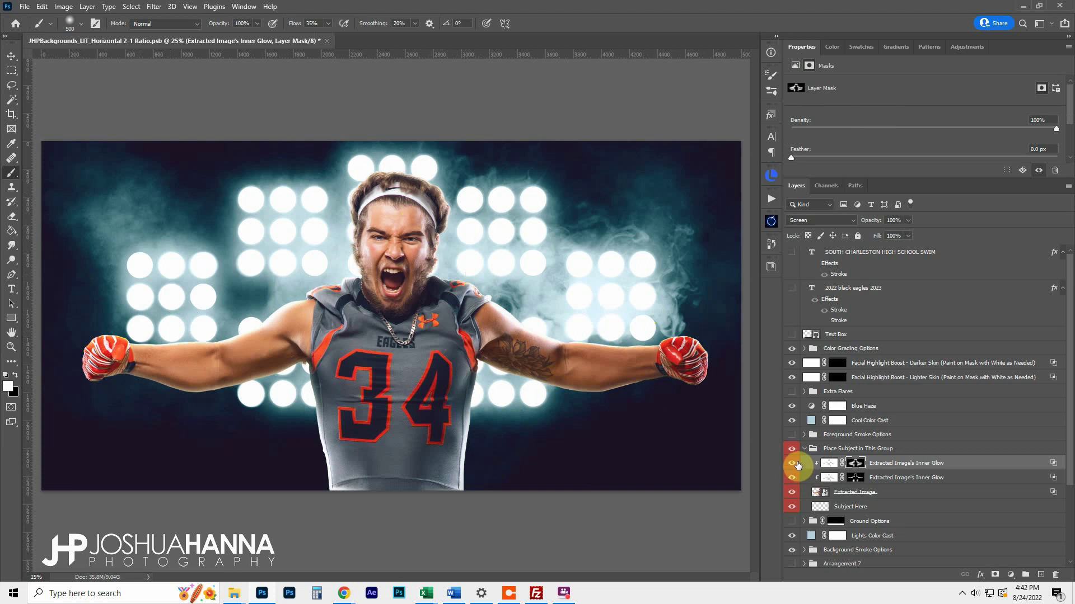
# Compare the athlete with and without the two inner glow layers by toggling their visibility
pyautogui.click(792, 463)
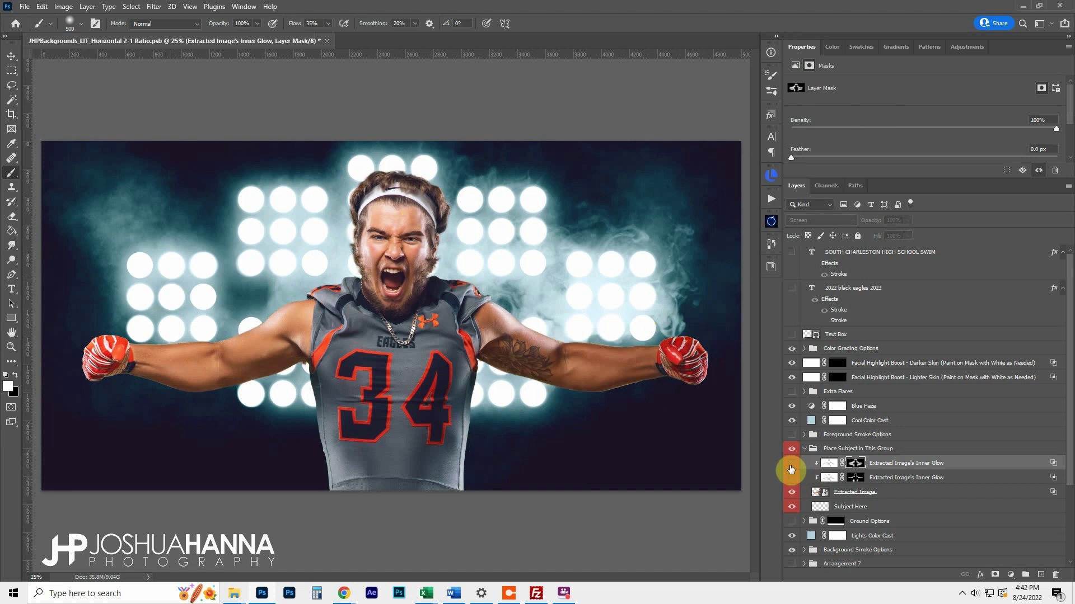
pyautogui.click(791, 479)
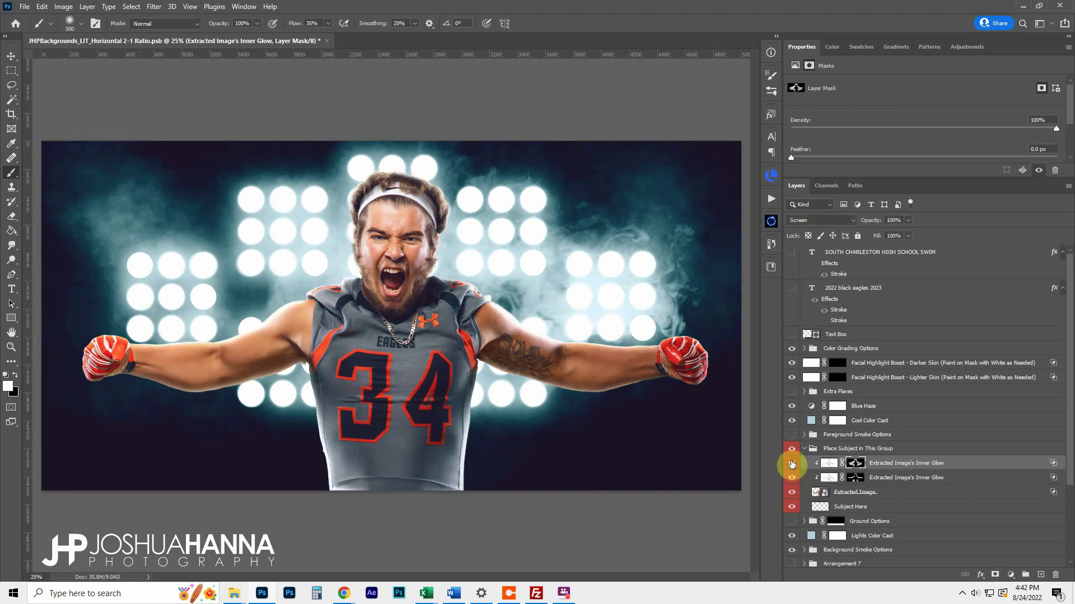
pyautogui.click(791, 464)
pyautogui.click(792, 467)
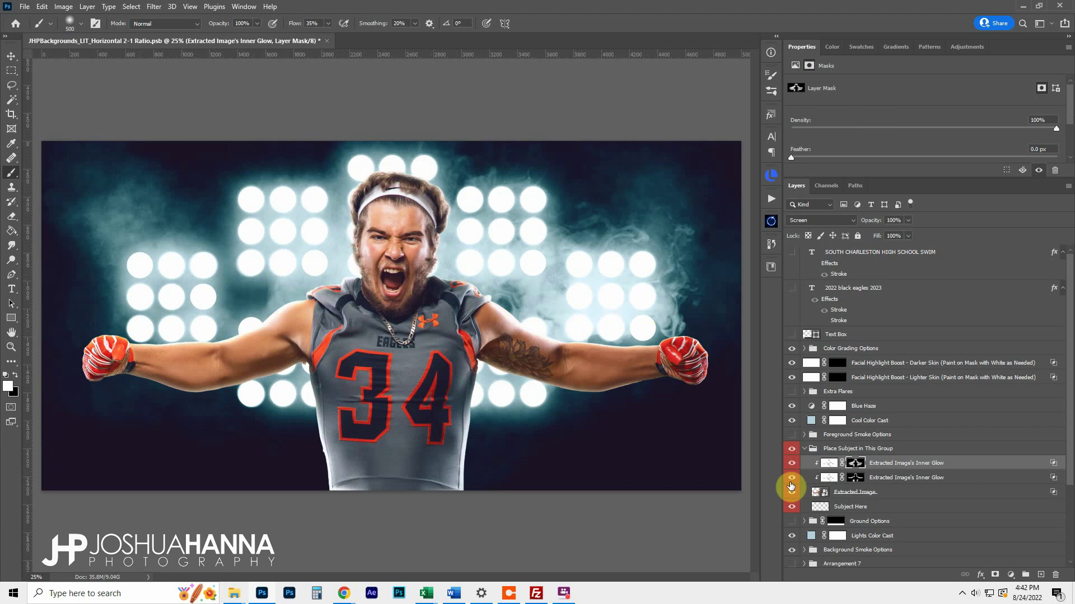
pyautogui.click(791, 480)
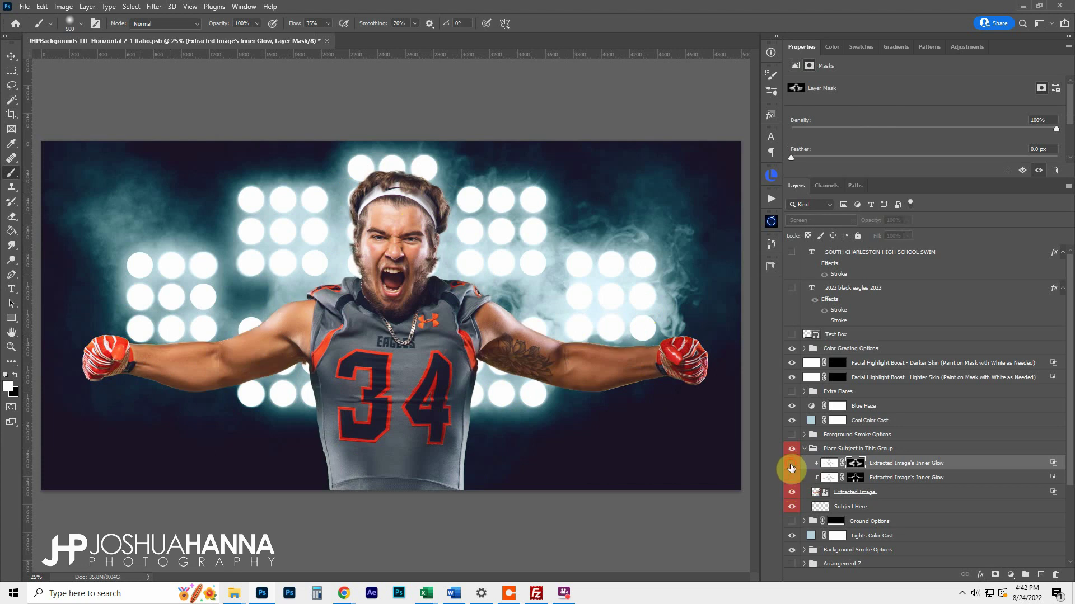
pyautogui.click(791, 481)
pyautogui.click(860, 476)
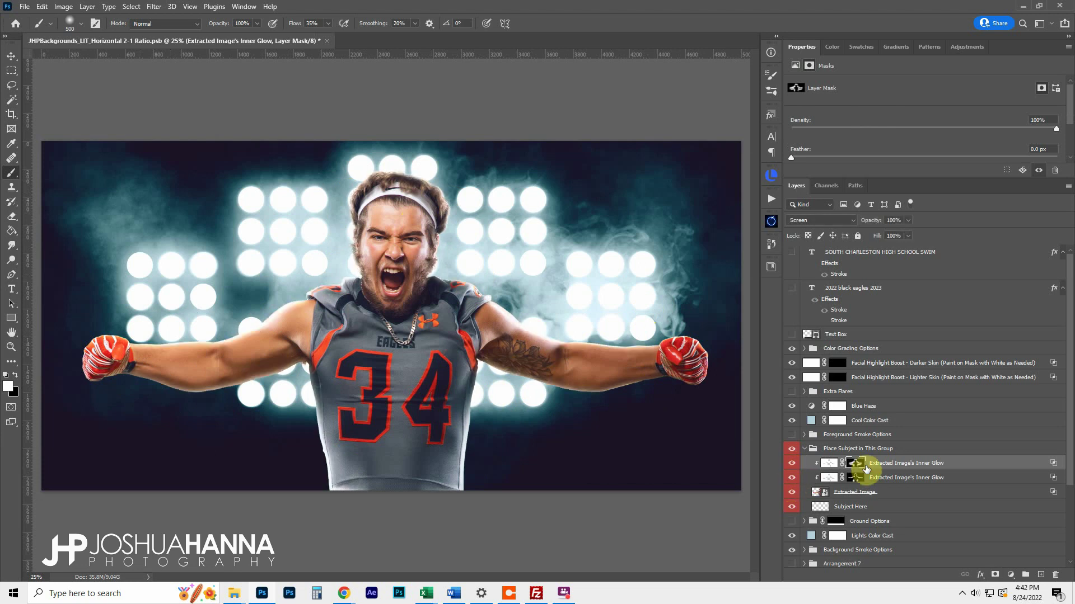
pyautogui.click(792, 474)
pyautogui.click(791, 473)
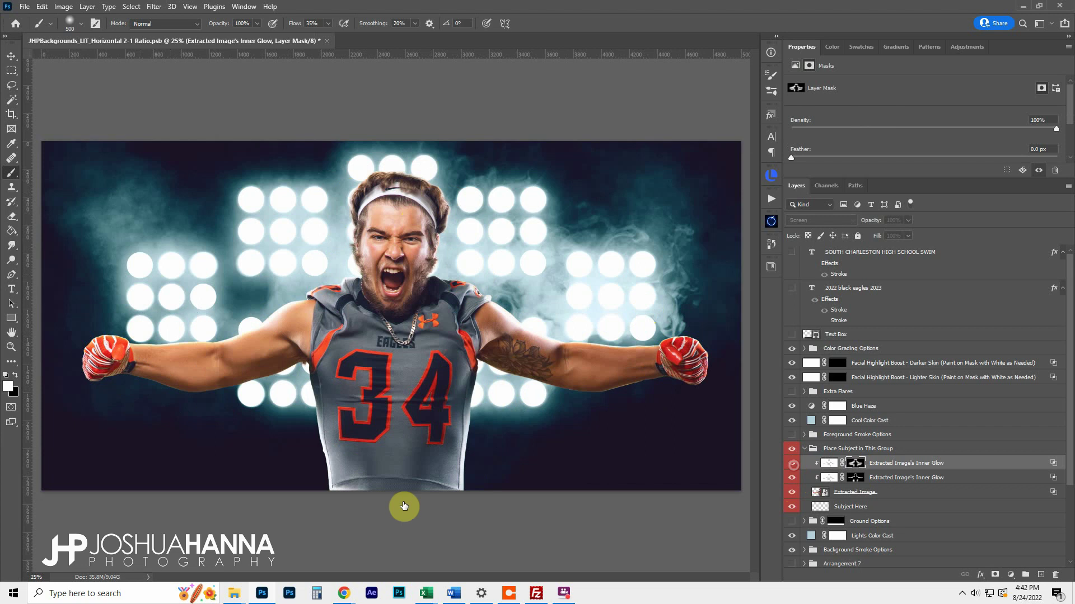
# Paint black on the Color Dodge glow layer's mask along the athlete's lower torso edges, enlarging the brush up to 800 px
pyautogui.click(855, 480)
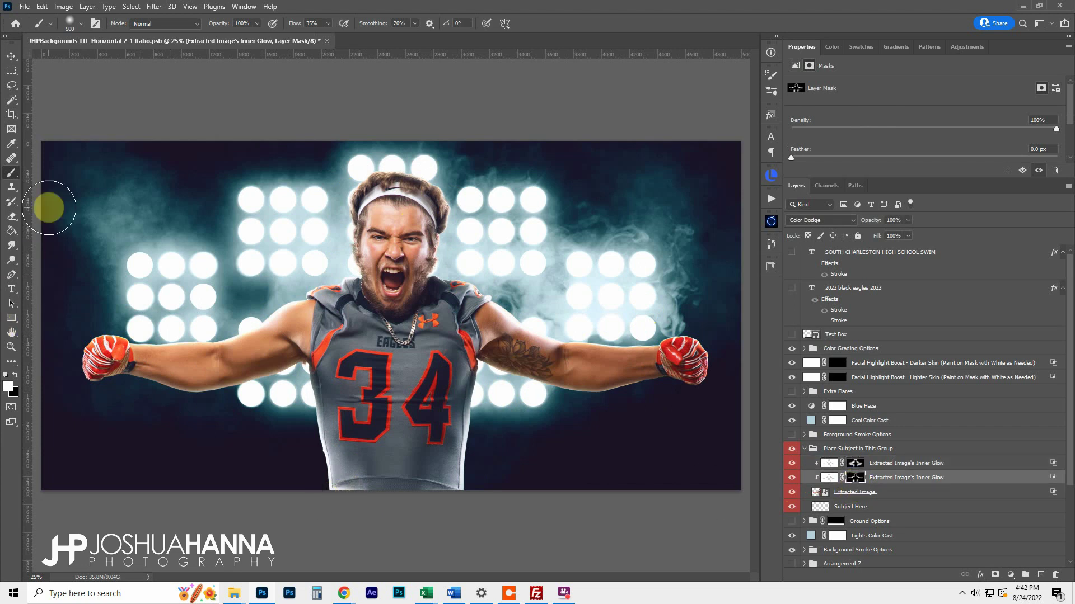
pyautogui.press('x')
pyautogui.press('[')
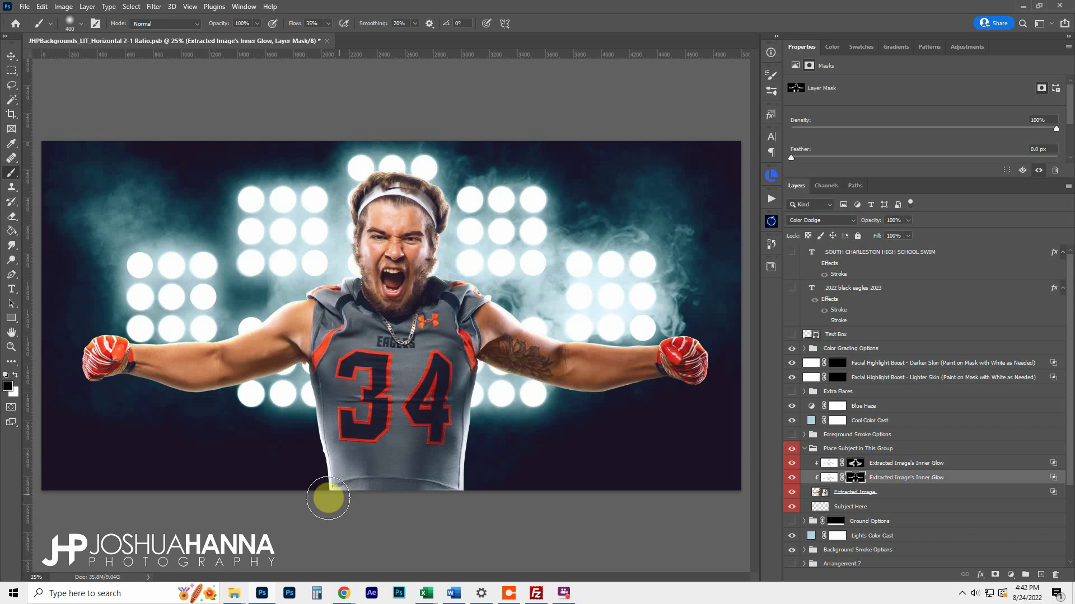
pyautogui.press(']')
pyautogui.press(']')
pyautogui.press(']')
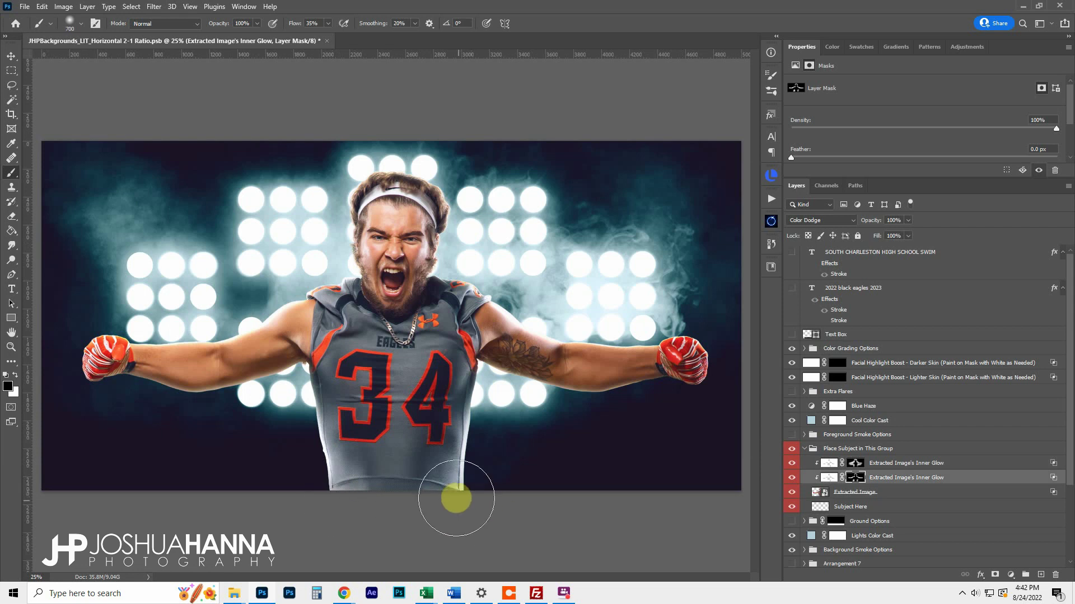
pyautogui.press(']')
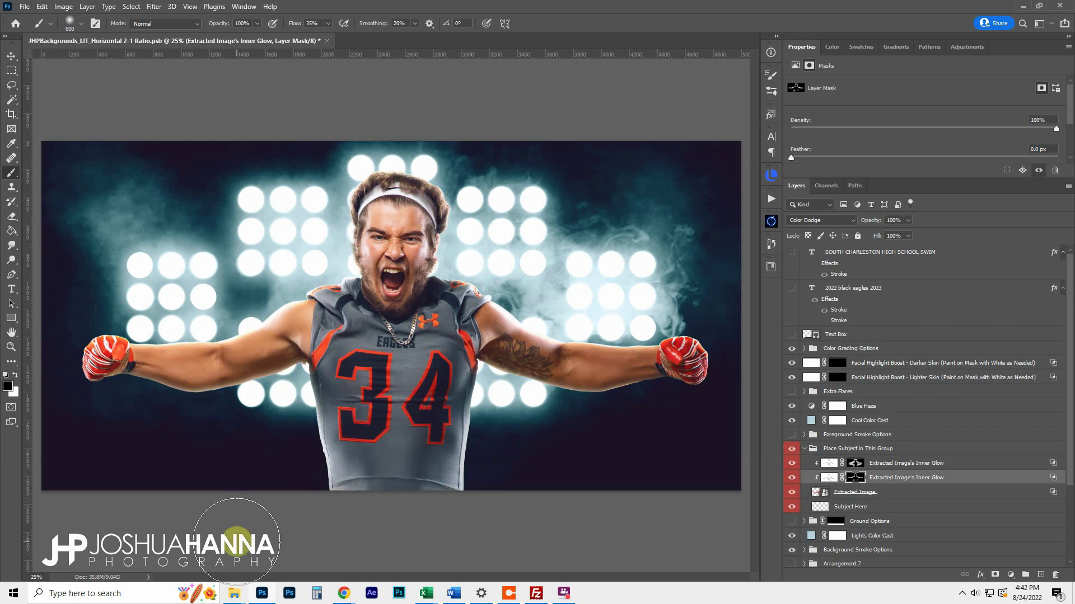
# Collapse the subject group, show the Foreground Smoke Options group, and swap Foreground Smoke 1 for Foreground Smoke 2
pyautogui.click(800, 449)
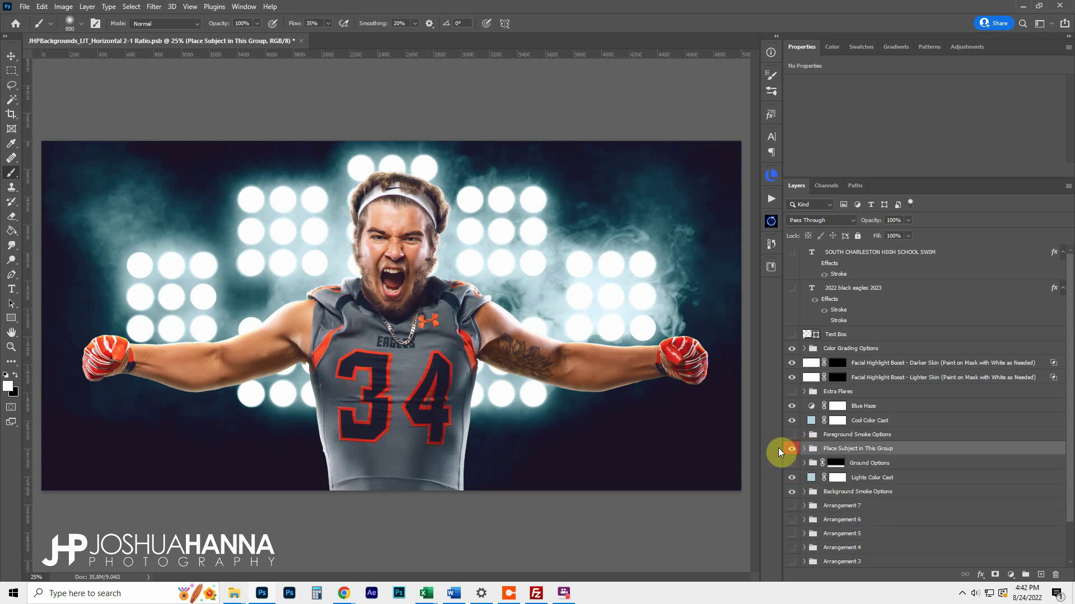
pyautogui.click(792, 435)
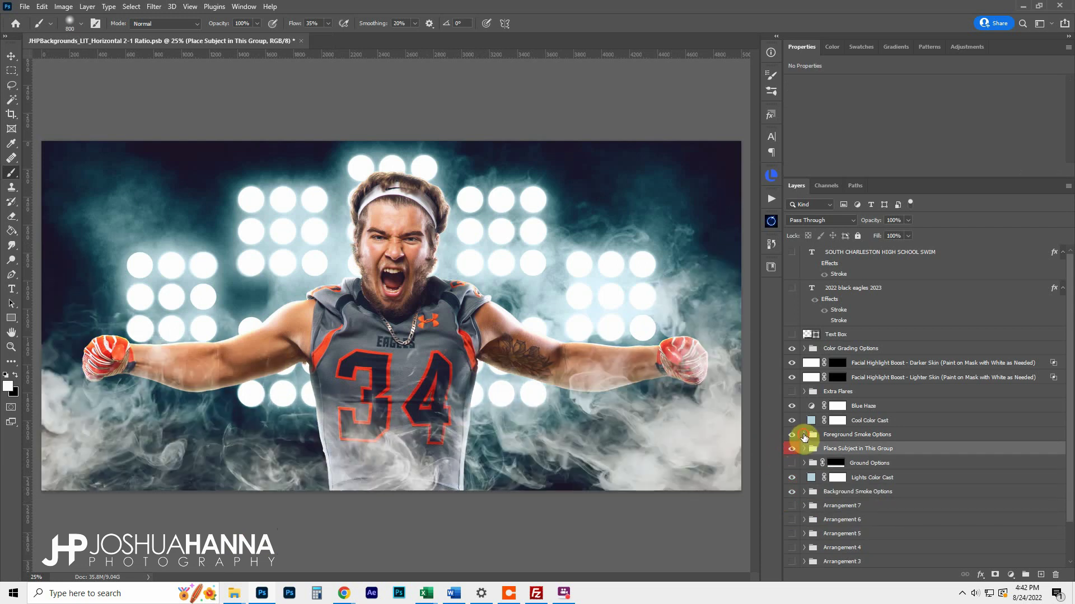
pyautogui.click(803, 435)
pyautogui.click(791, 492)
pyautogui.click(792, 478)
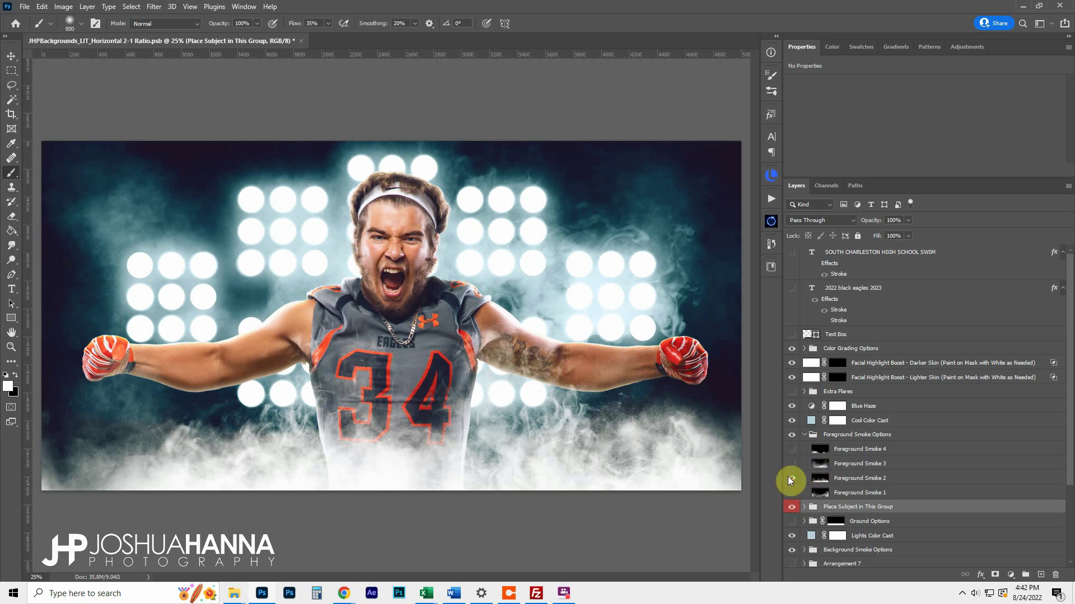
# Preview Foreground Smoke 3 and 4 one at a time, and return to Foreground Smoke 2 with the group collapsed
pyautogui.click(792, 477)
pyautogui.click(792, 464)
pyautogui.click(794, 464)
pyautogui.click(792, 450)
pyautogui.click(793, 451)
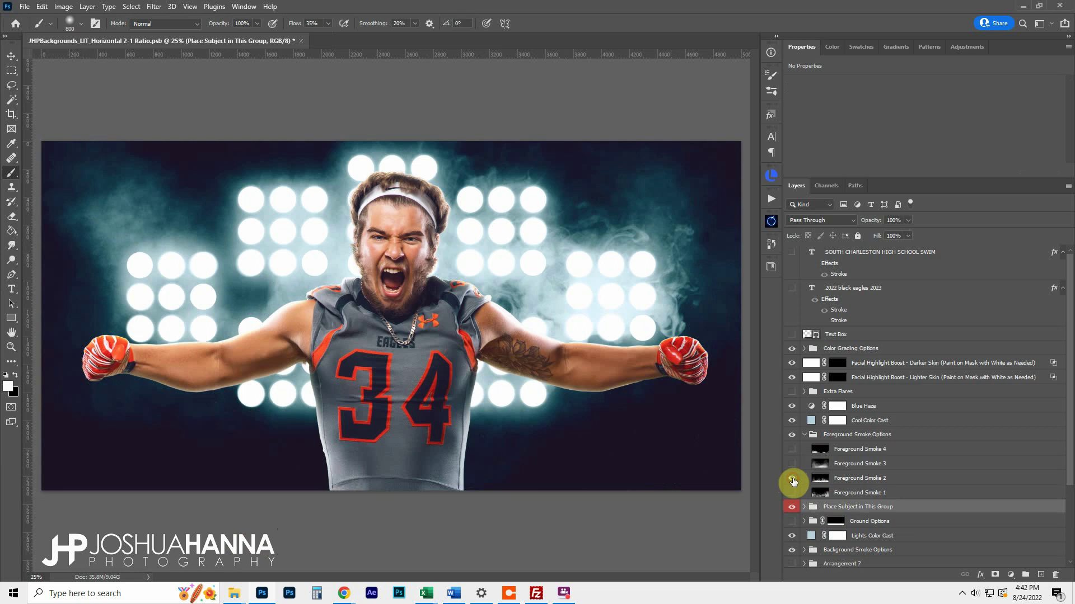
pyautogui.click(793, 479)
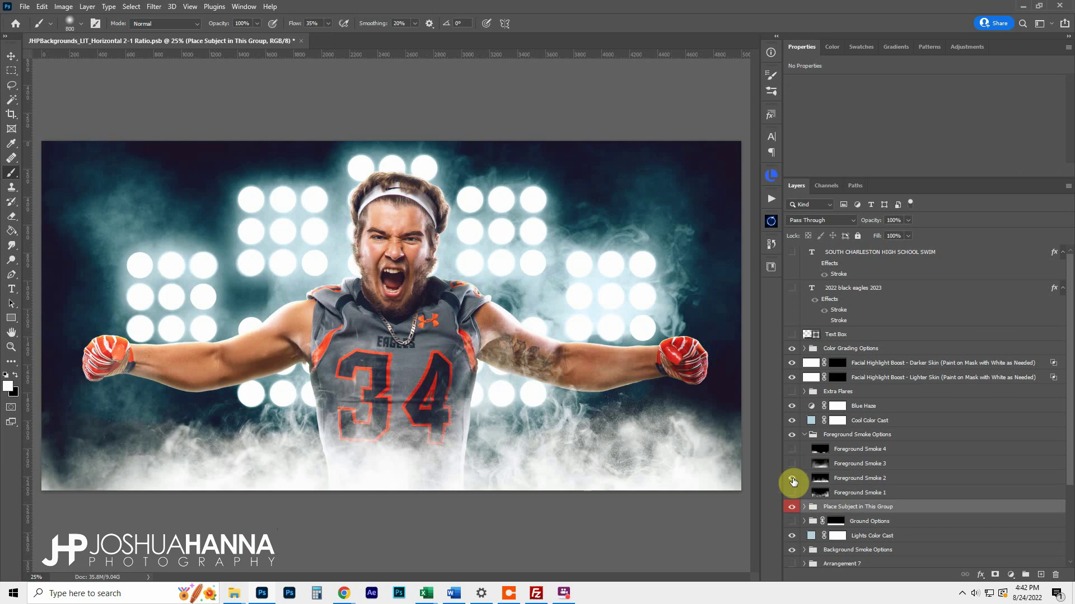
pyautogui.click(804, 435)
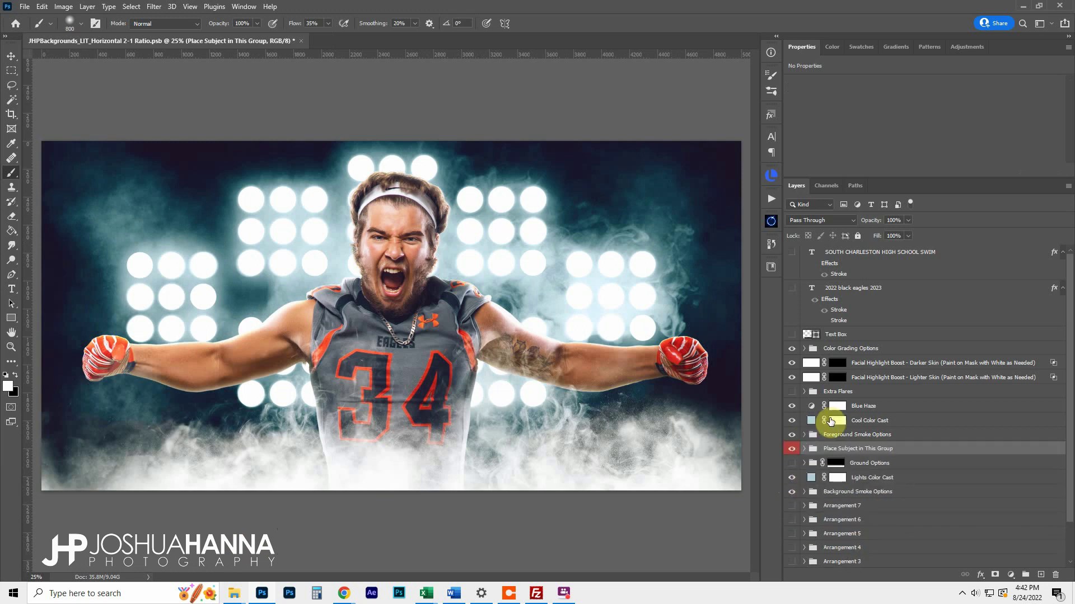
# Compare the Warm color grading group with the Cool one, leaving only Cool visible in Color Grading Options
pyautogui.click(804, 349)
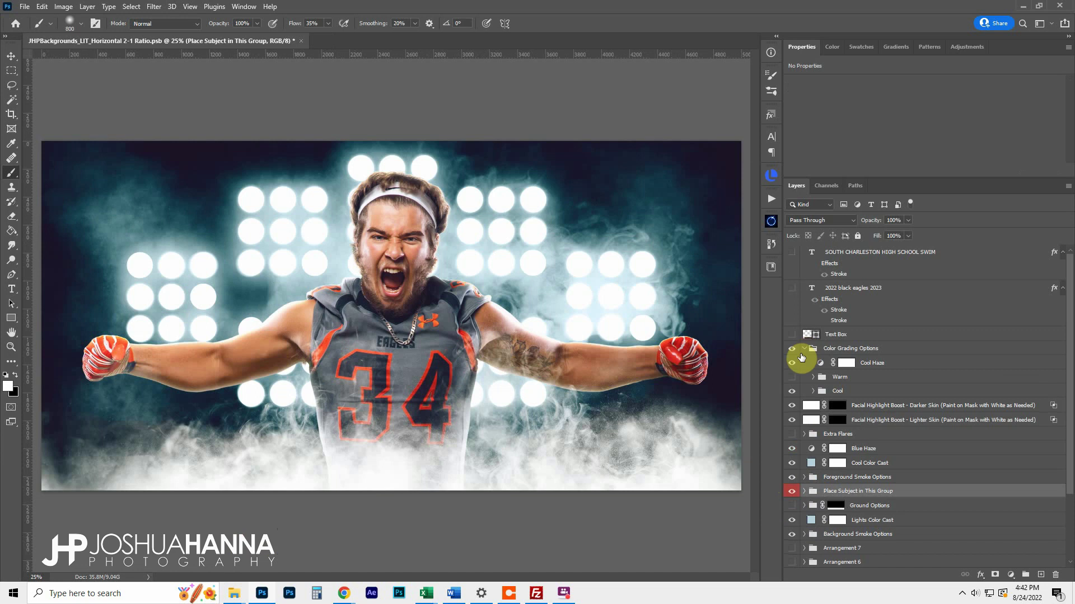
pyautogui.click(791, 392)
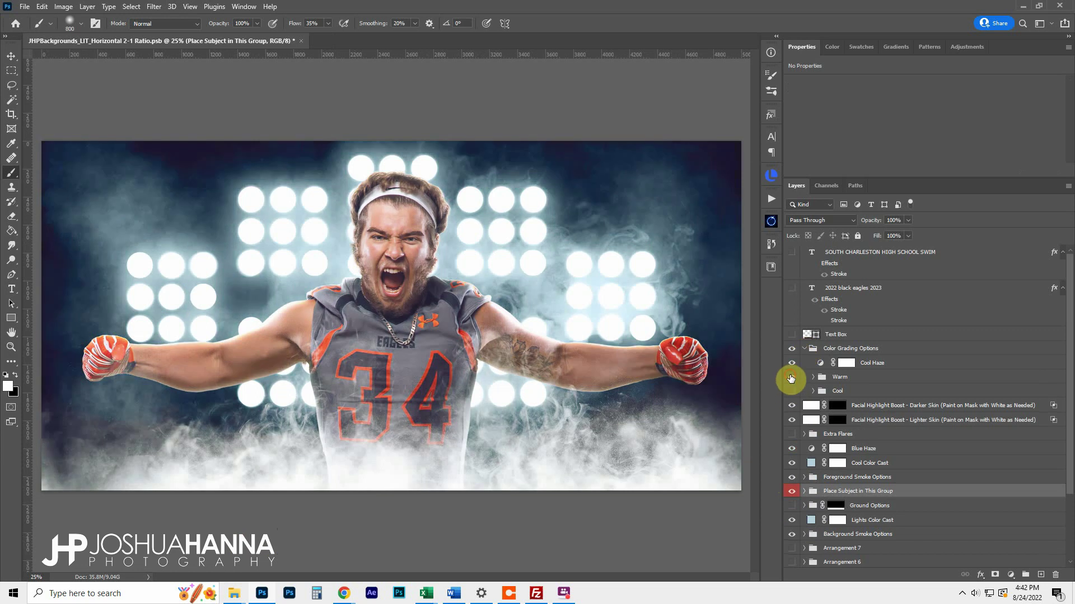
pyautogui.click(791, 377)
pyautogui.click(791, 390)
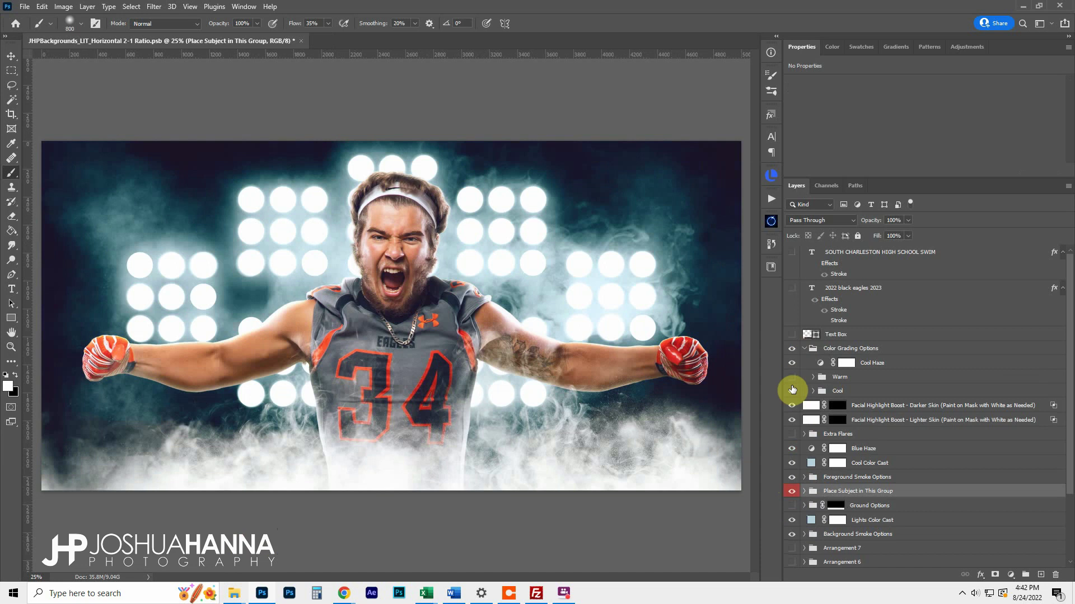
pyautogui.click(804, 349)
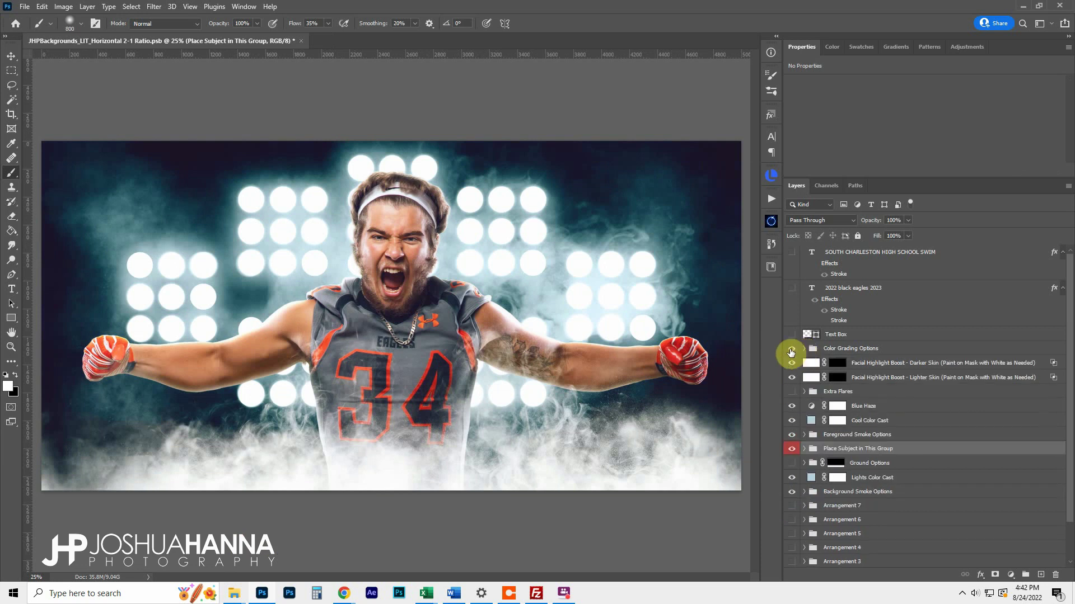
# Check the effect of the Cool Color Cast layer and try dark green 344815 as its fill color
pyautogui.click(889, 421)
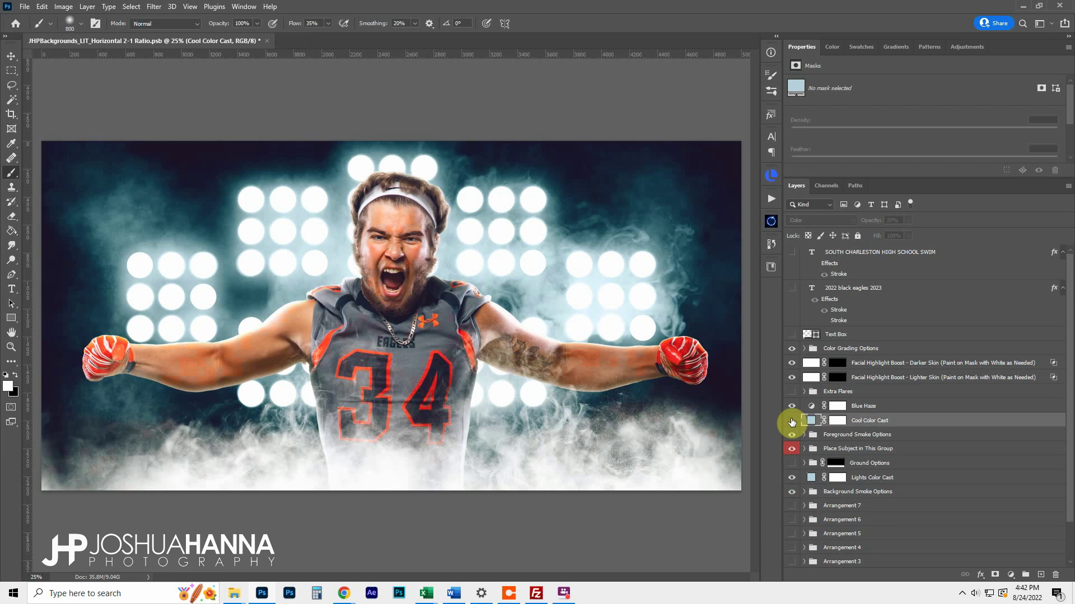
pyautogui.click(791, 421)
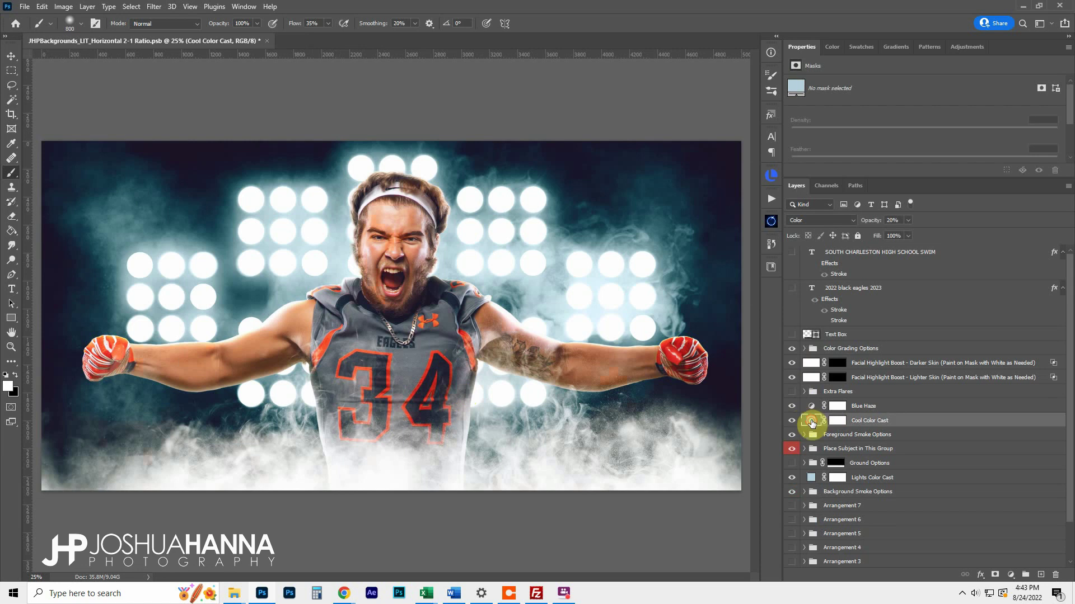
pyautogui.doubleClick(811, 421)
pyautogui.click(768, 202)
pyautogui.moveTo(794, 203)
pyautogui.mouseDown()
pyautogui.moveTo(811, 235)
pyautogui.moveTo(800, 255)
pyautogui.moveTo(855, 266)
pyautogui.mouseUp()
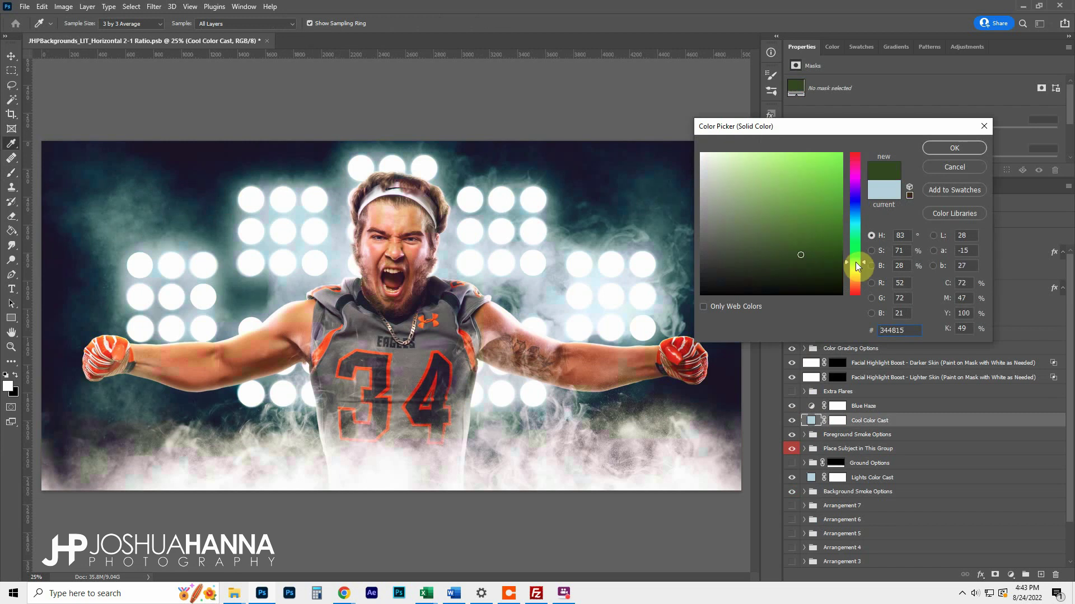
pyautogui.click(951, 167)
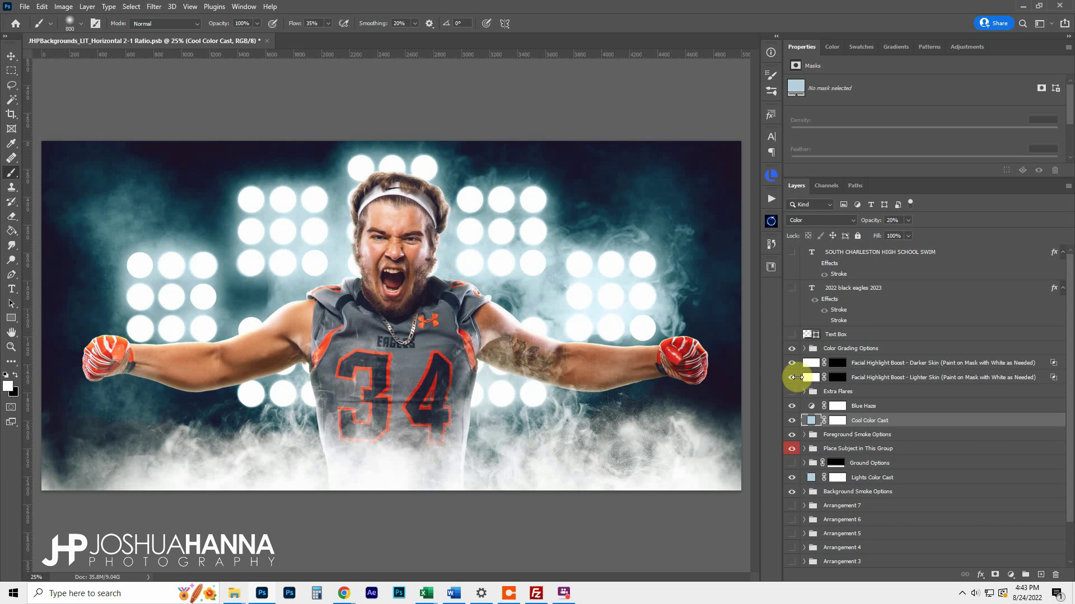
# Hide the Color Grading Options group and both Facial Highlight Boost layers, and make Blue Haze the active layer
pyautogui.click(792, 349)
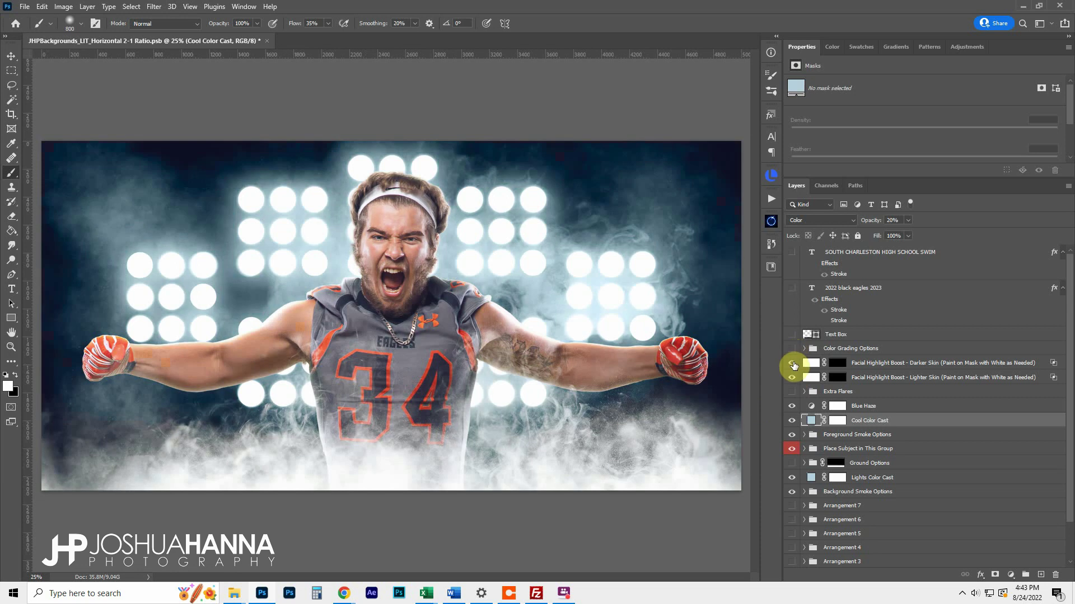
pyautogui.moveTo(794, 365); pyautogui.dragTo(792, 378)
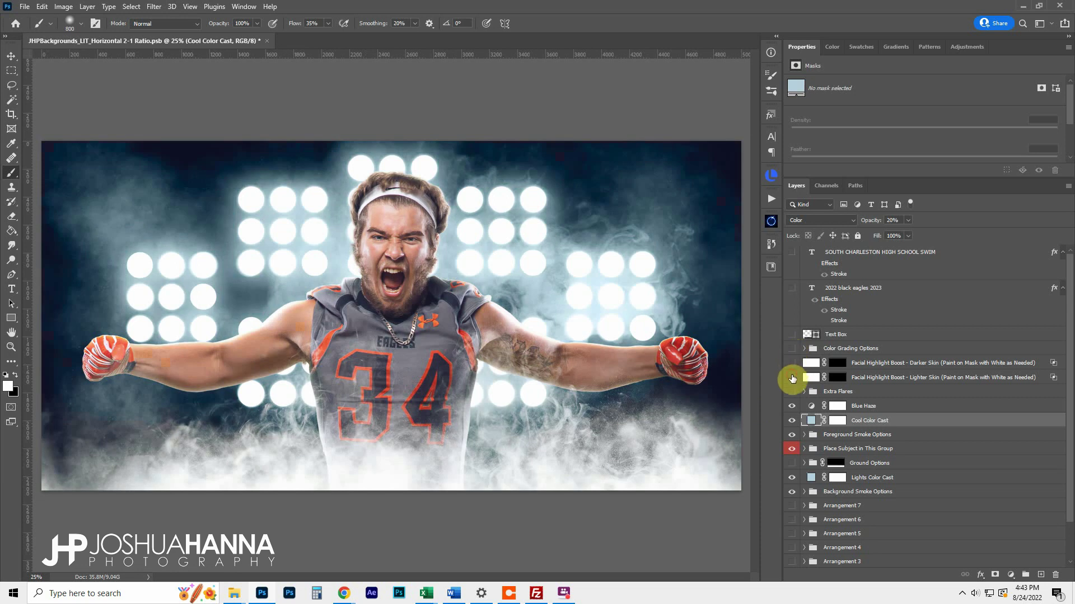
pyautogui.click(844, 426)
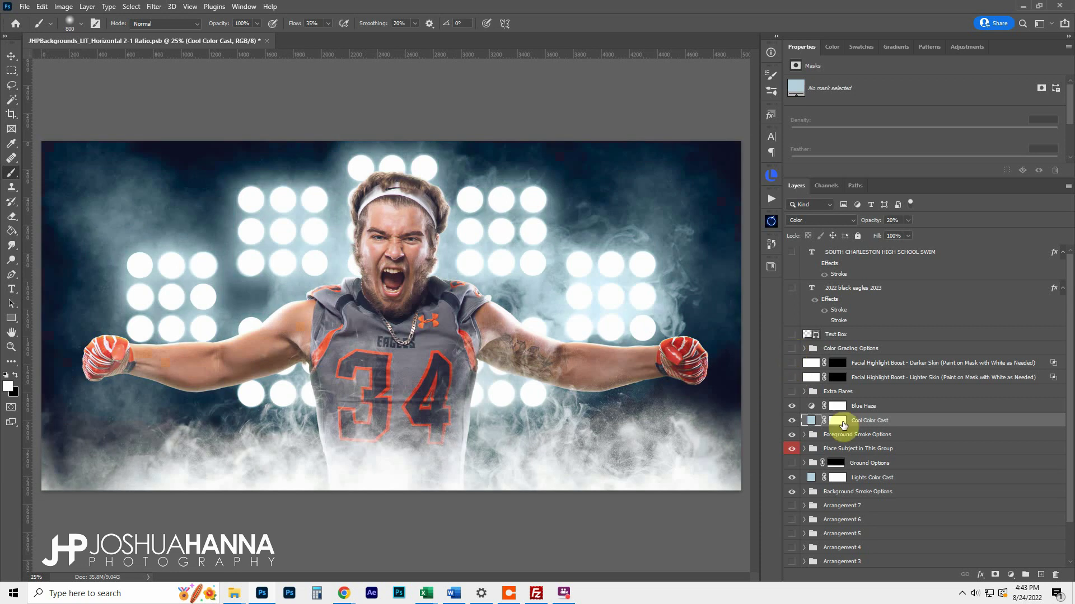
pyautogui.click(889, 409)
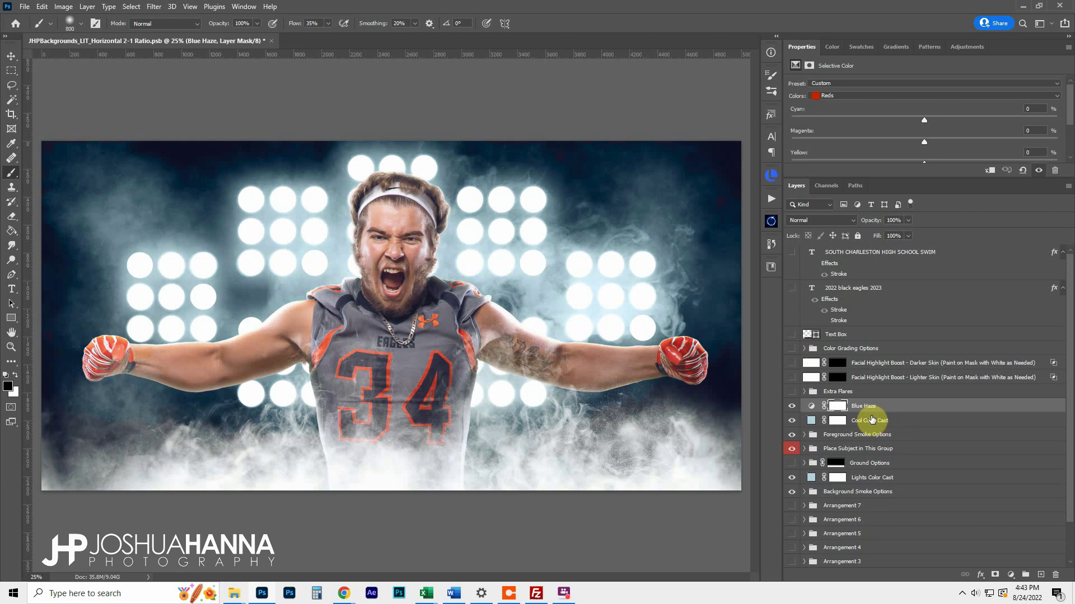
# Run the JHP-Clean Grit - Color Efex 5 action above the Blue Haze layer
pyautogui.click(771, 200)
pyautogui.moveTo(754, 309); pyautogui.dragTo(758, 457)
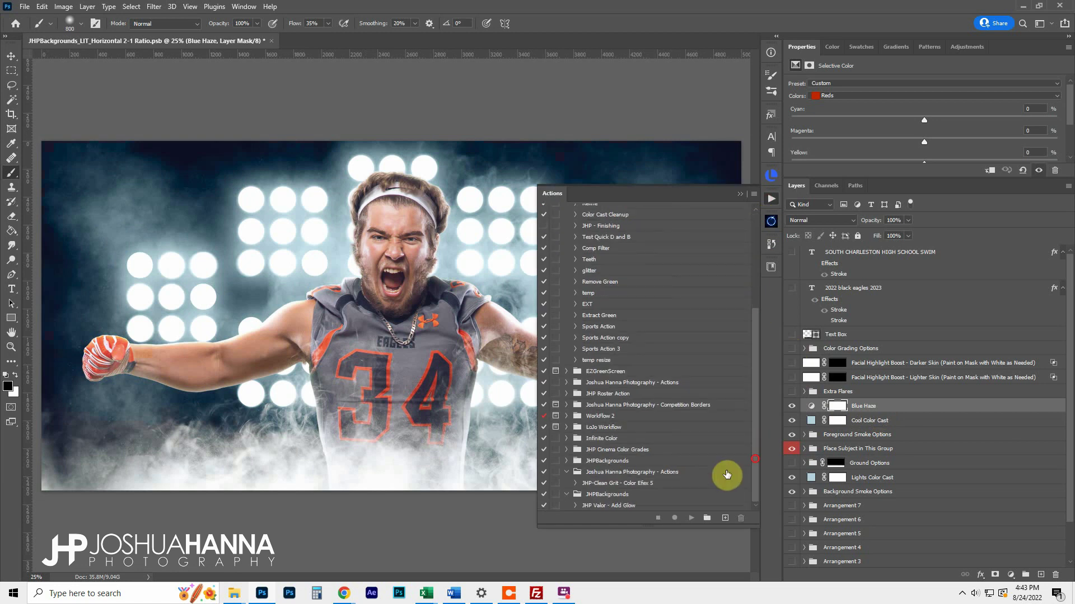
pyautogui.click(648, 485)
pyautogui.click(690, 518)
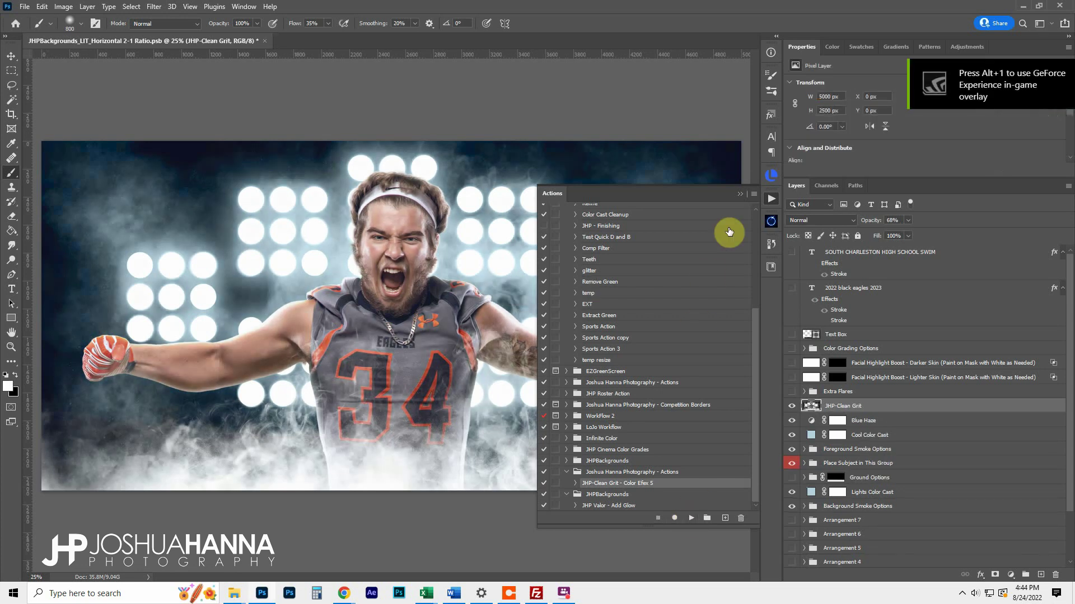
pyautogui.click(740, 194)
# Compare the image with and without the JHP-Clean Grit layer while color grading is hidden
pyautogui.click(792, 407)
pyautogui.click(792, 407)
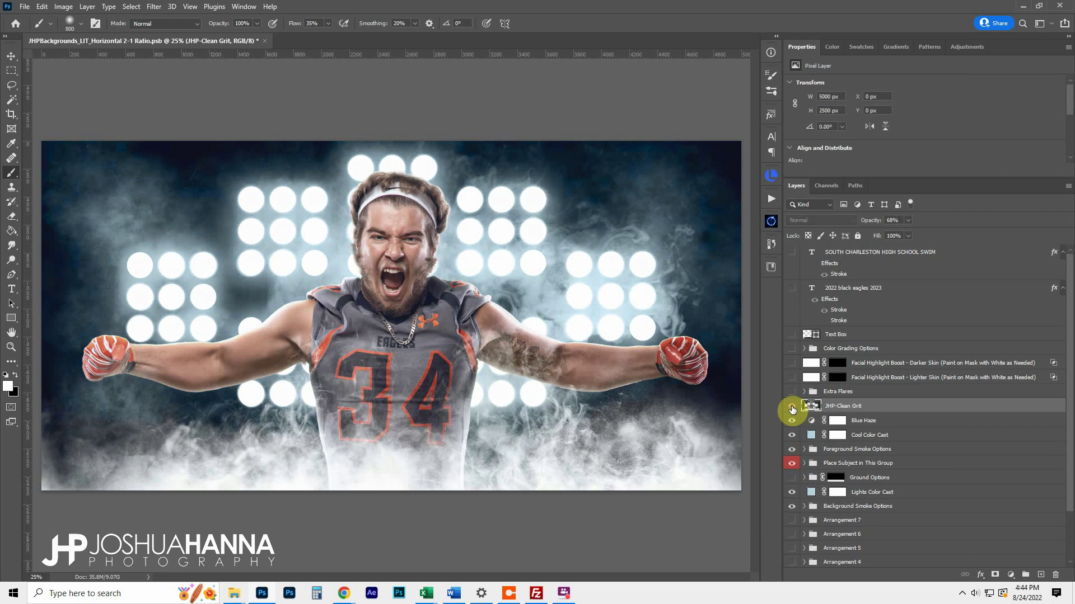
pyautogui.click(791, 407)
pyautogui.click(792, 407)
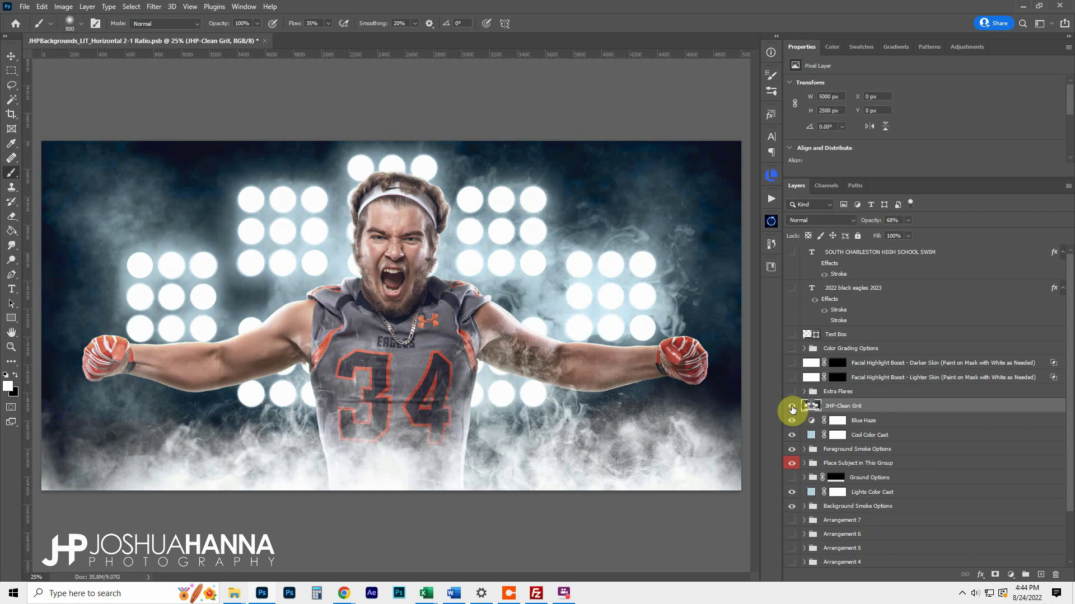
# Show the Color Grading Options group and check the JHP-Clean Grit layer's effect on the graded image
pyautogui.click(791, 348)
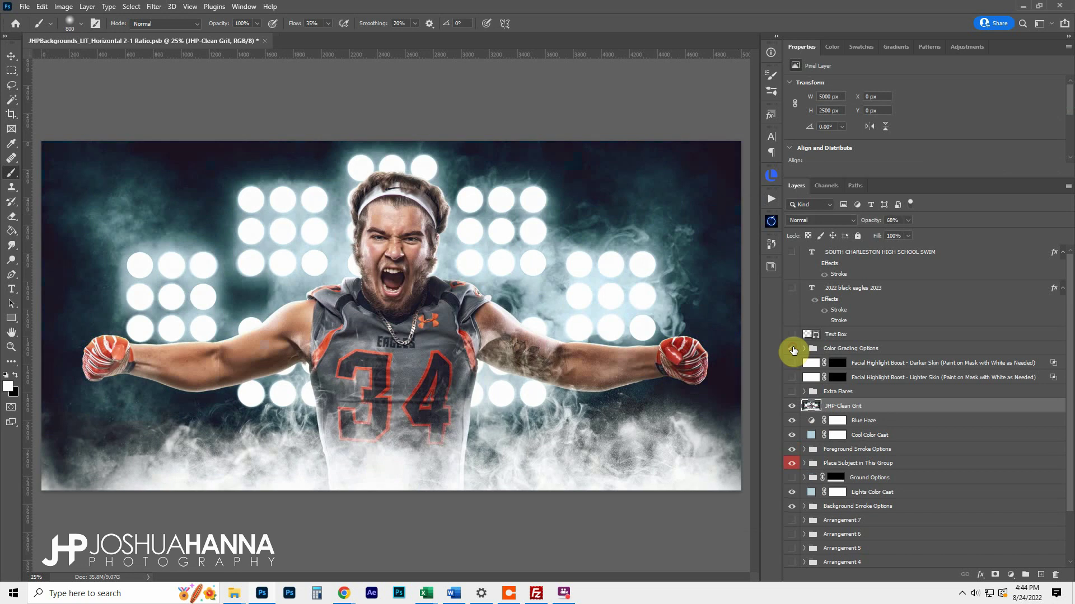
pyautogui.click(793, 407)
pyautogui.click(793, 407)
pyautogui.click(792, 408)
pyautogui.click(792, 408)
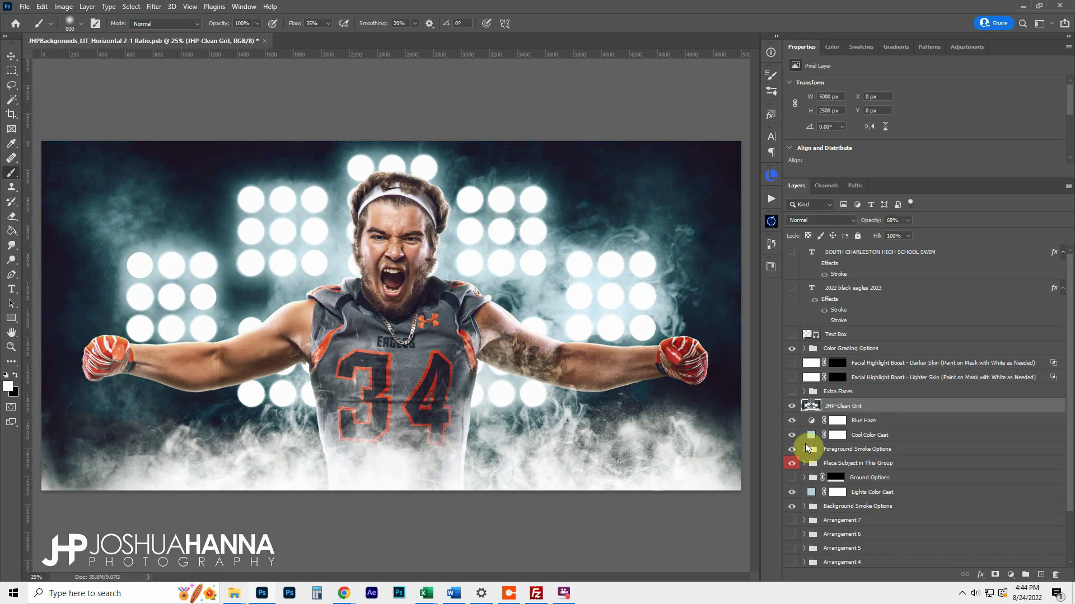
pyautogui.click(792, 408)
pyautogui.click(793, 408)
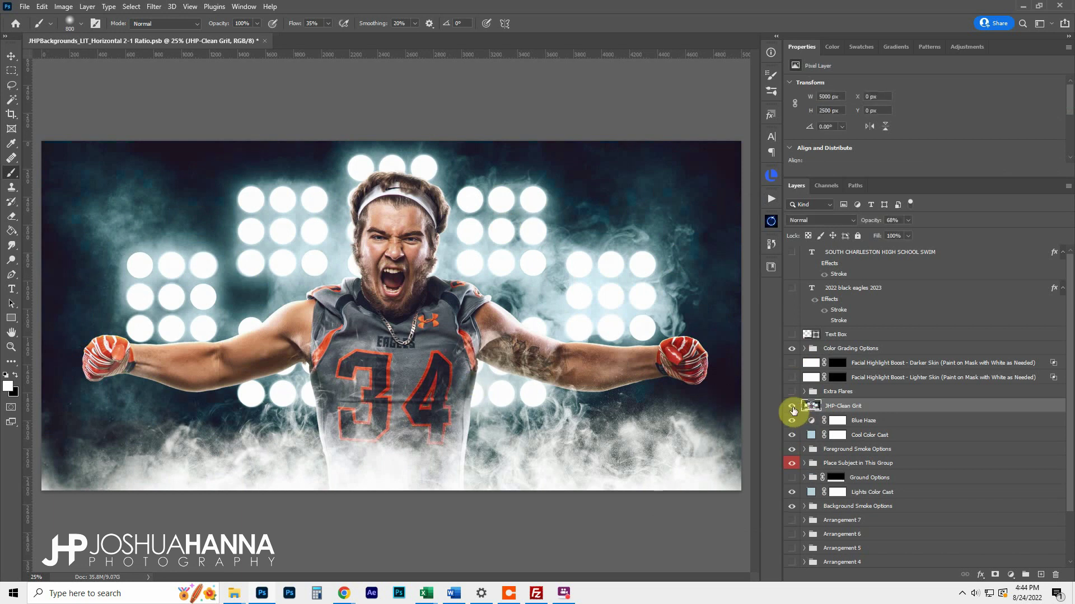
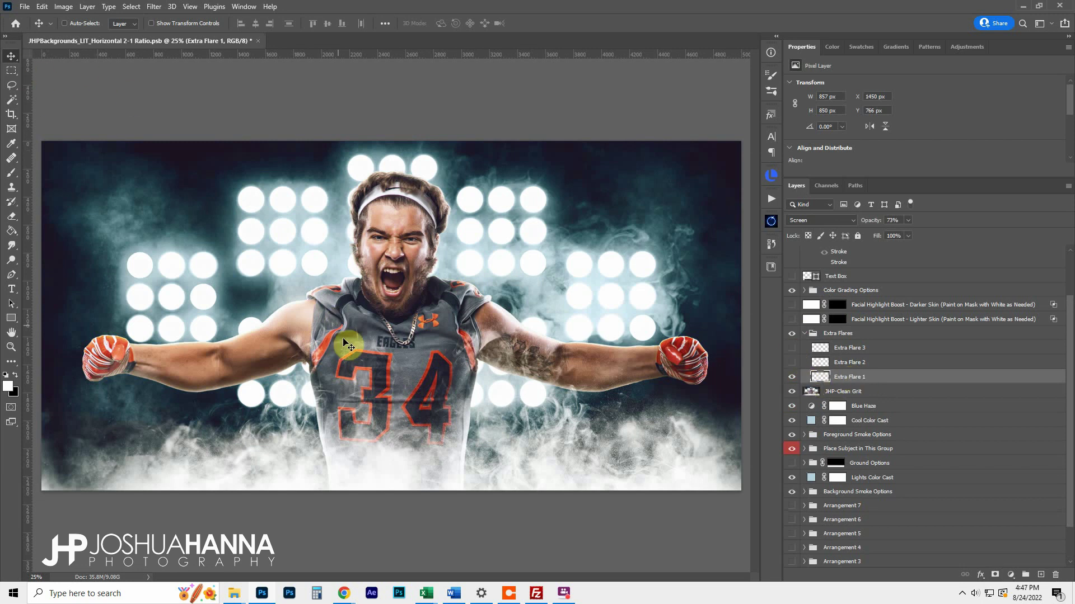
# Move Extra Flare 1 to about X 3112 px, Y 911 px, and show Extra Flare 2 at about X 1626 px, Y -412 px
pyautogui.moveTo(317, 297); pyautogui.dragTo(312, 264)
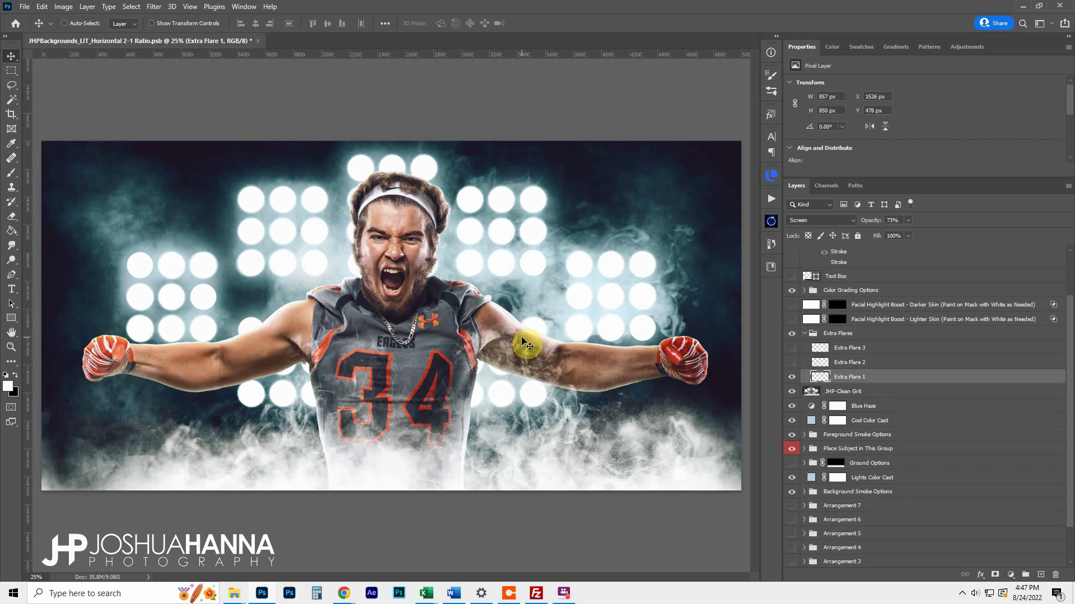
pyautogui.moveTo(311, 267); pyautogui.dragTo(537, 334)
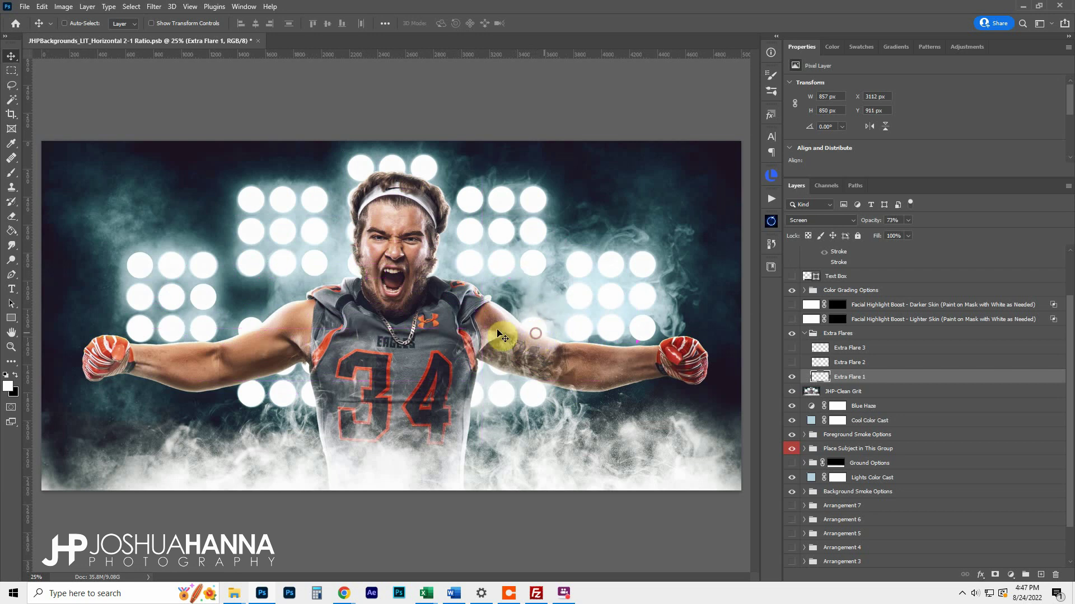
pyautogui.click(791, 362)
pyautogui.click(845, 365)
pyautogui.moveTo(500, 324); pyautogui.dragTo(372, 179)
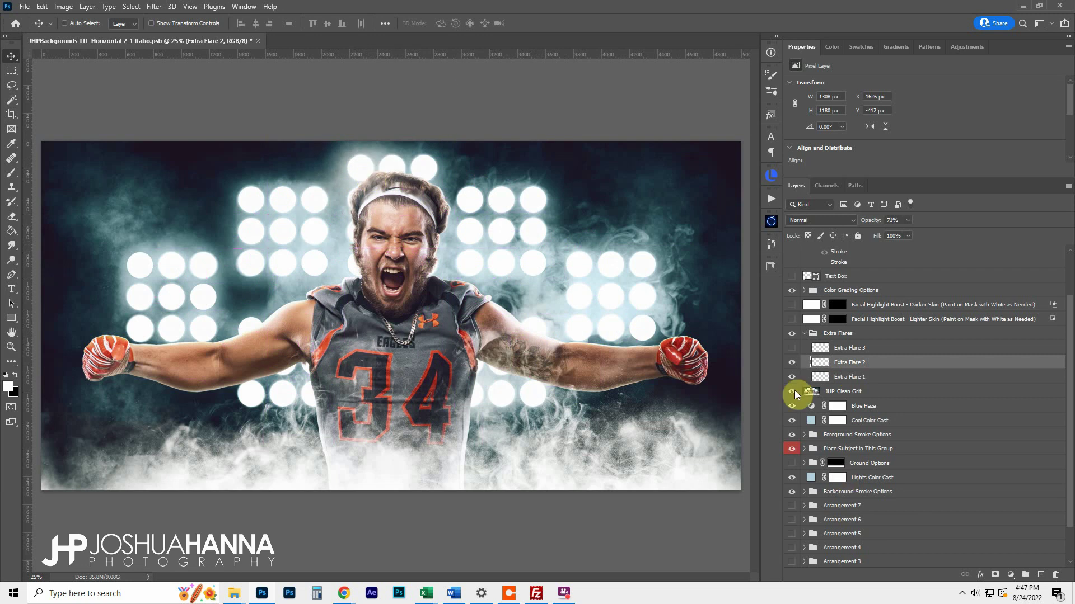
# Show Extra Flare 3 and move it beside the athlete's waist, to about X 1279 px, Y 1140 px
pyautogui.click(789, 348)
pyautogui.click(845, 350)
pyautogui.moveTo(551, 476); pyautogui.dragTo(320, 411)
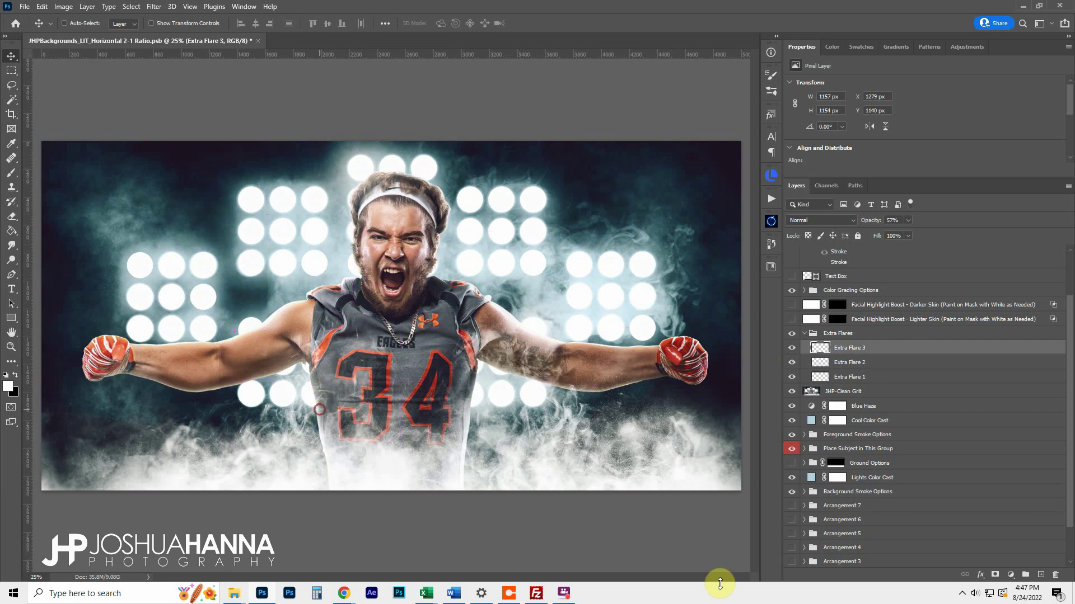
# Compare the image with and without the Extra Flares group, and collapse the group
pyautogui.click(792, 334)
pyautogui.click(793, 334)
pyautogui.click(793, 335)
pyautogui.click(793, 335)
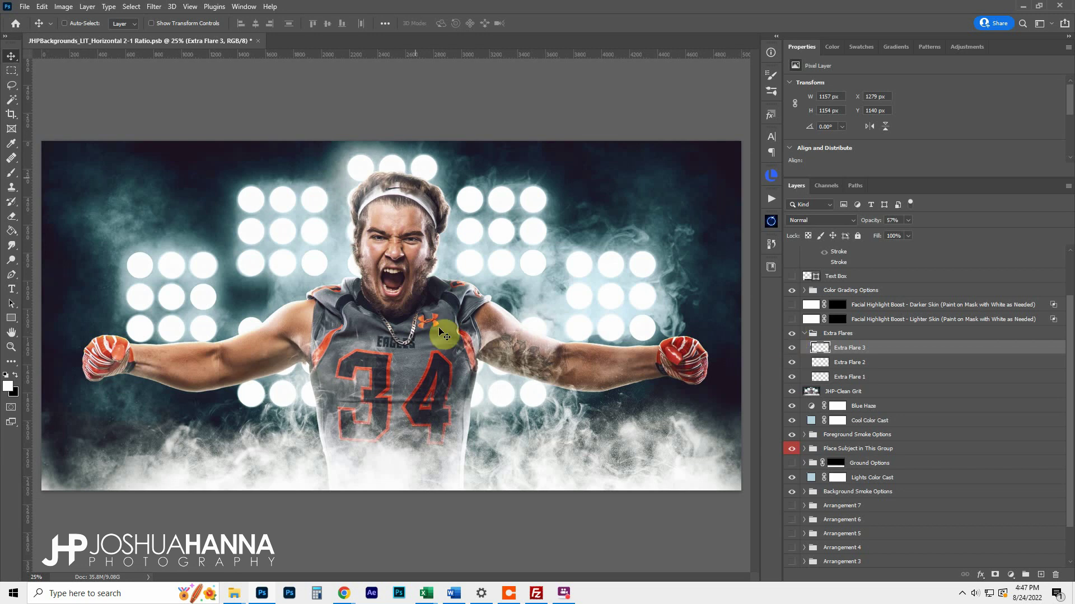
pyautogui.click(804, 334)
pyautogui.click(792, 335)
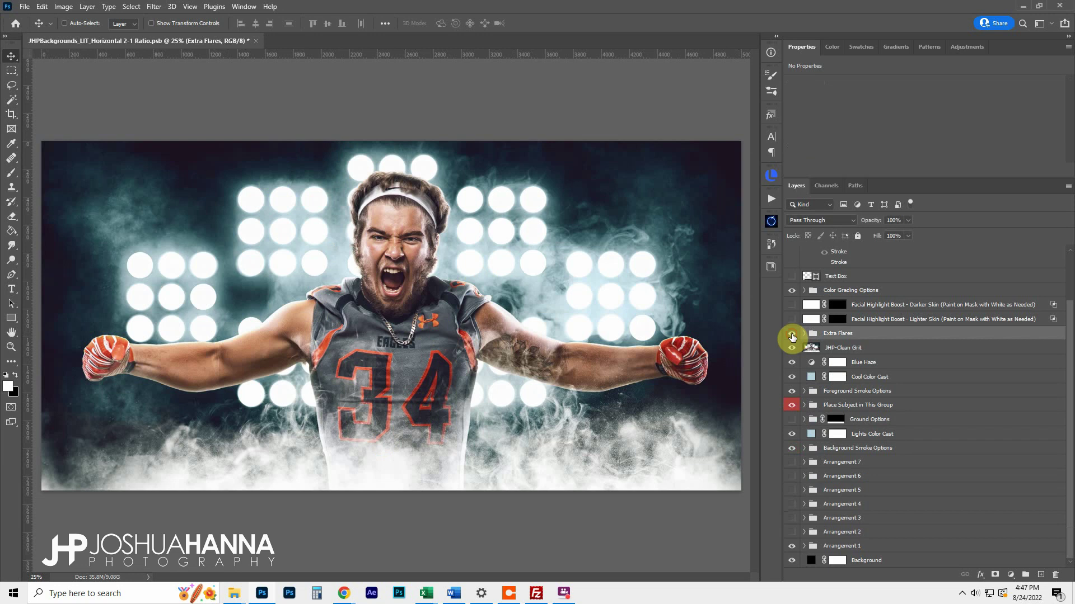
pyautogui.click(792, 336)
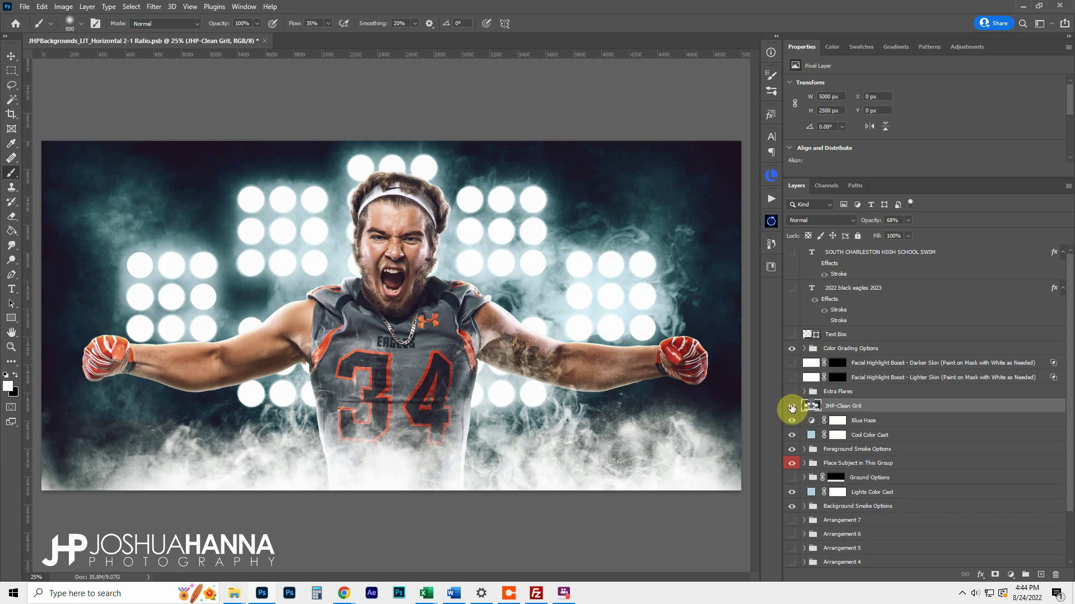
# Hide the JHP-Clean Grit layer and swap the Arrangement 1 lights for Arrangement 2
pyautogui.click(791, 407)
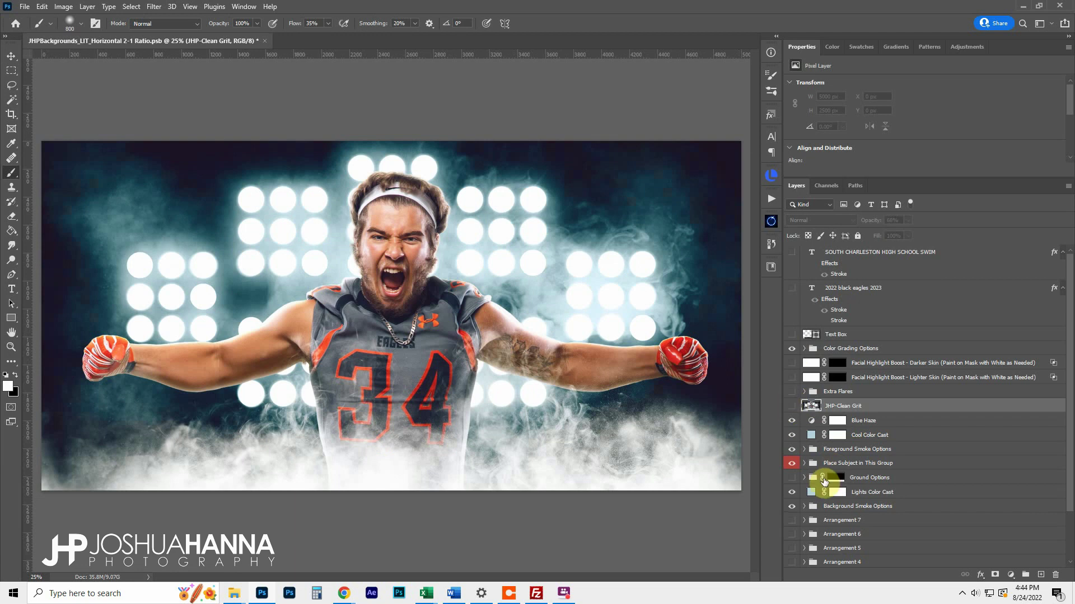
pyautogui.scroll(-1, 825, 481)
pyautogui.scroll(-1, 824, 483)
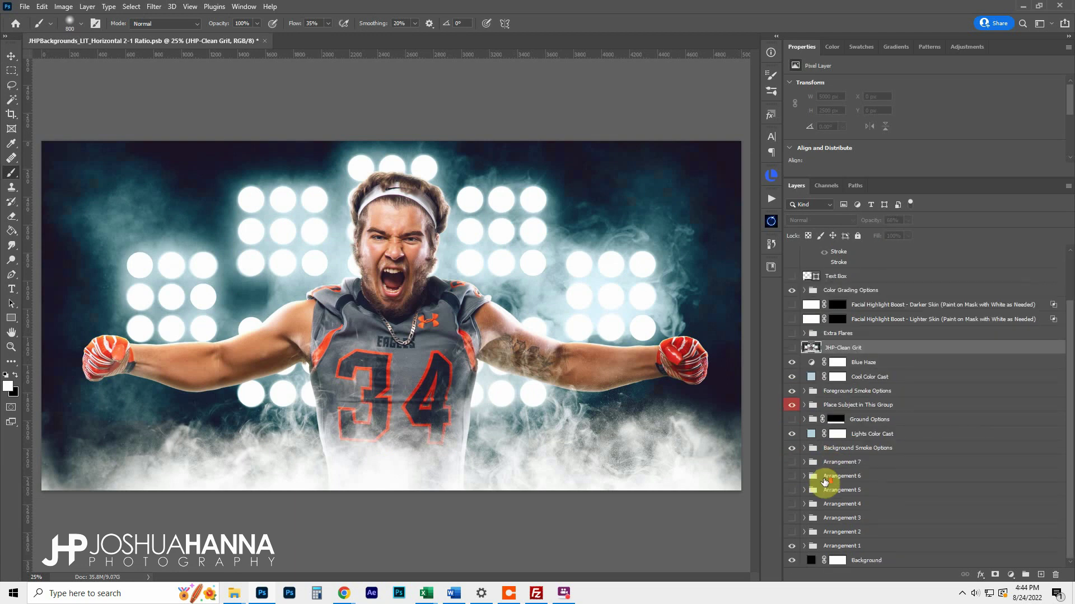
pyautogui.click(791, 541)
pyautogui.click(792, 533)
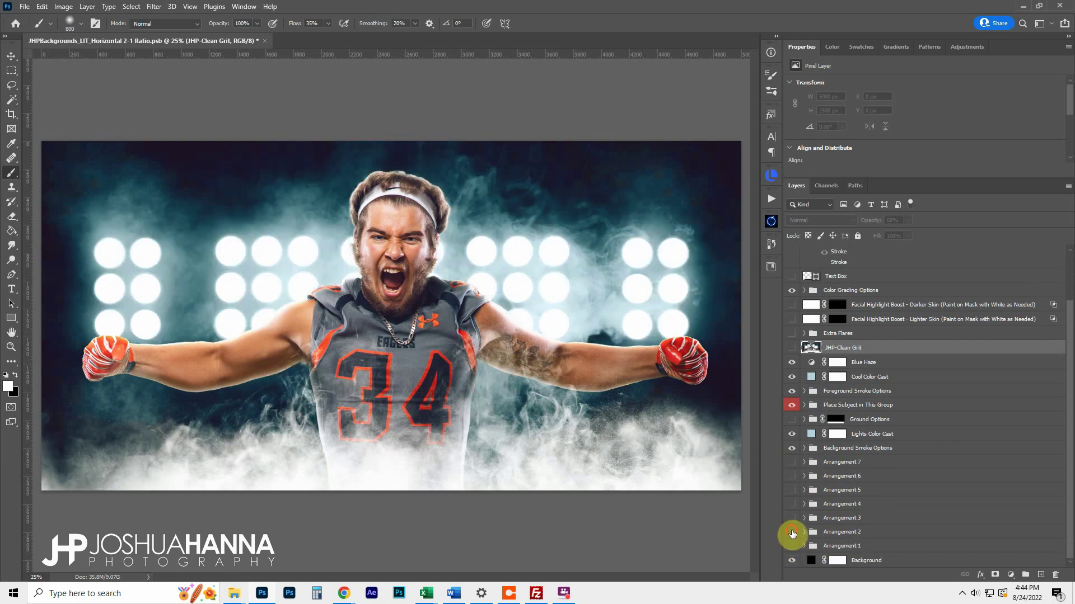
# Preview Arrangement 3 in place of Arrangement 2, and return to Arrangement 2
pyautogui.click(792, 533)
pyautogui.click(792, 519)
pyautogui.click(792, 519)
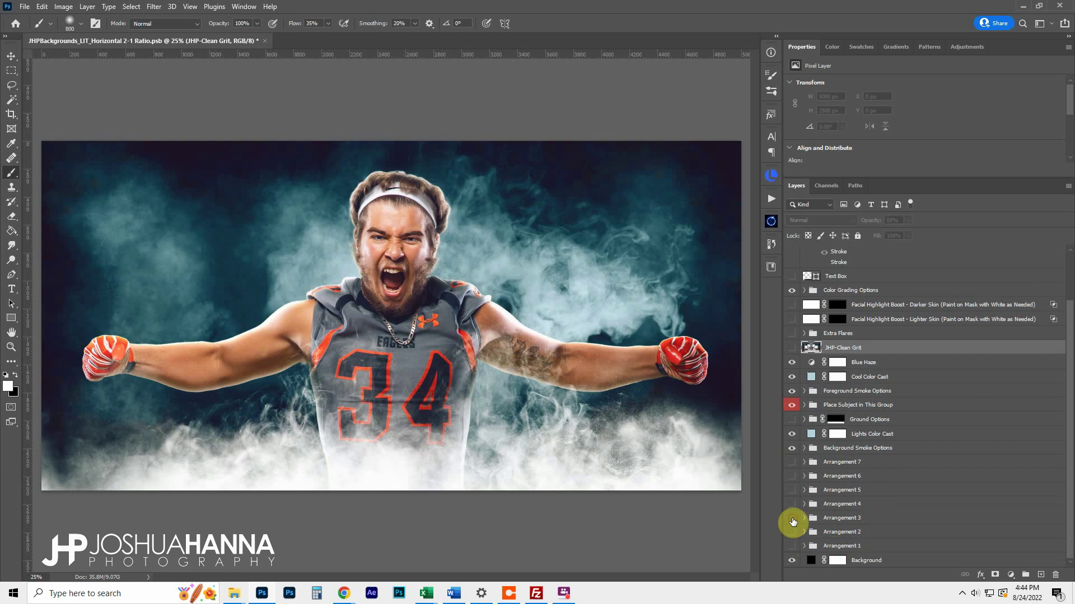
pyautogui.click(792, 533)
# Apply a Perspective transform to the Arrangement 2 group, spreading its lower edge outward to about 106.27% width
pyautogui.click(840, 532)
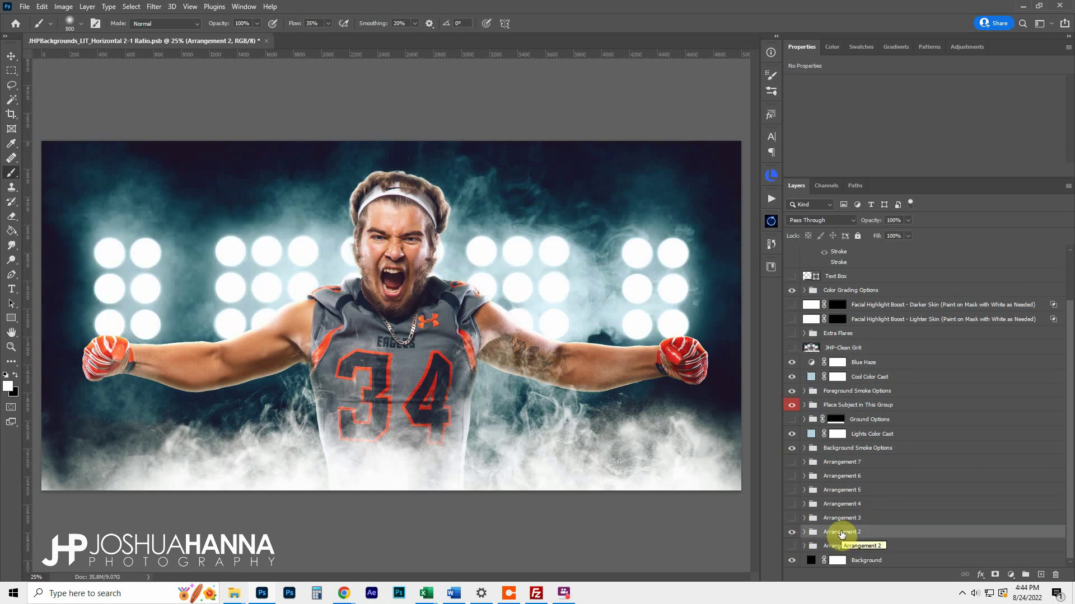
pyautogui.hotkey('ctrl', 't')
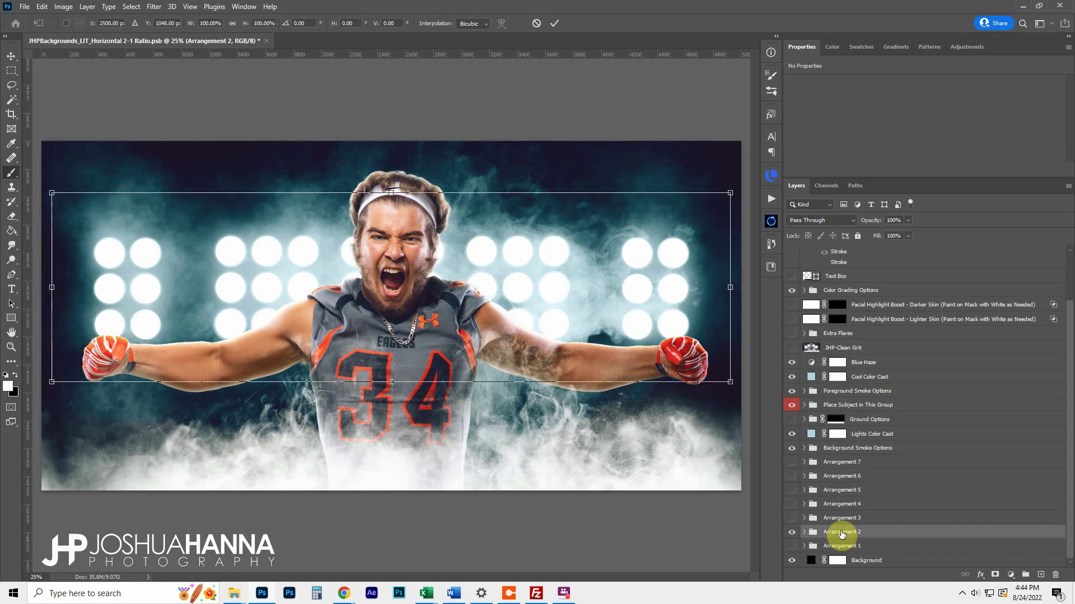
pyautogui.rightClick(489, 263)
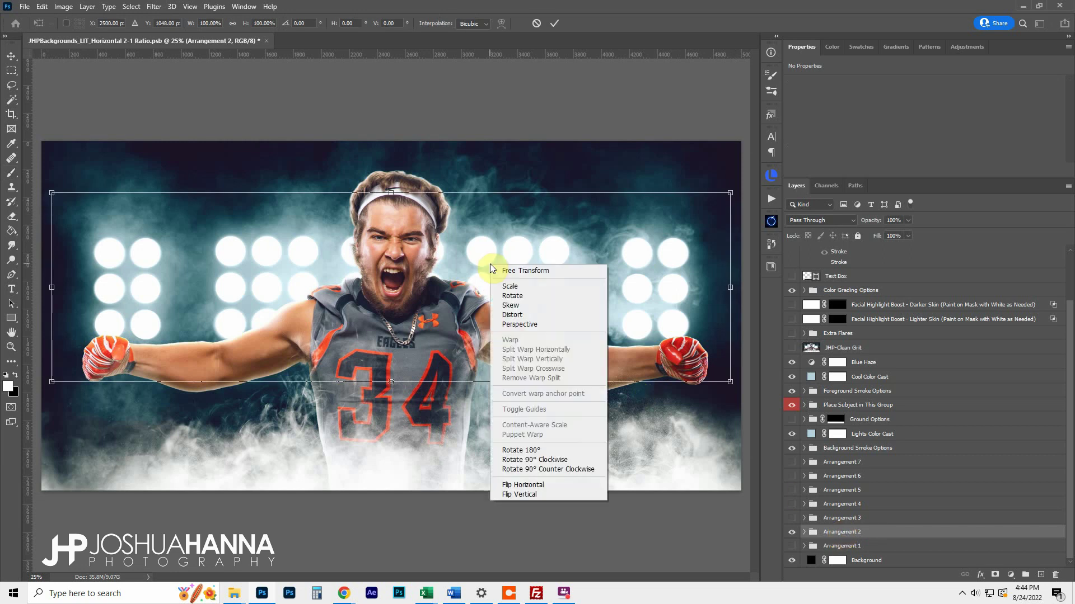
pyautogui.click(514, 325)
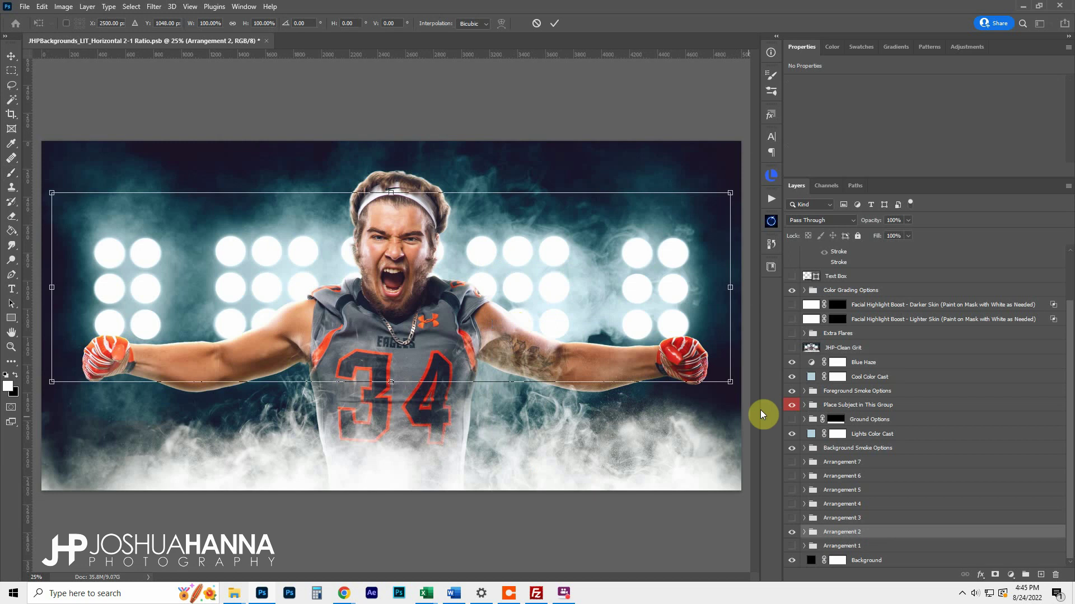
pyautogui.moveTo(731, 382); pyautogui.dragTo(753, 384)
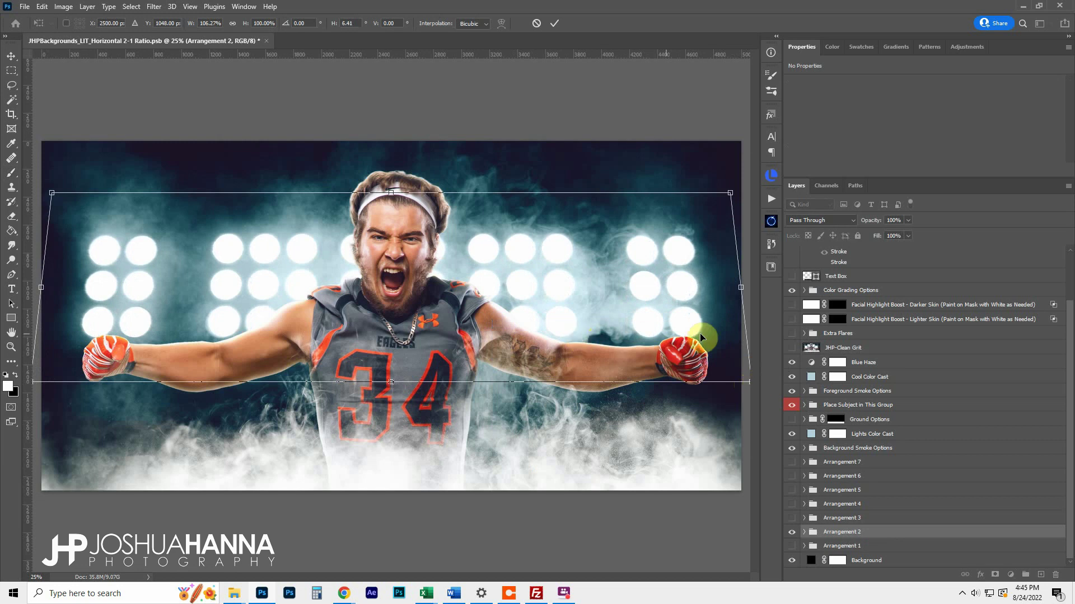
pyautogui.click(555, 24)
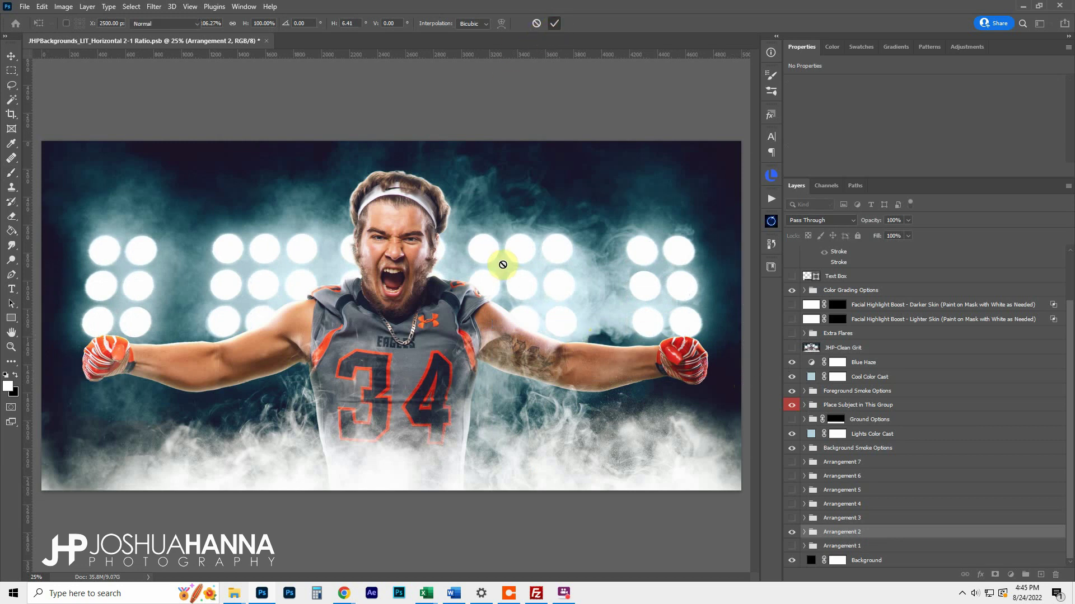
# Move the Arrangement 2 lights up so they sit behind the athlete's head and above his arms
pyautogui.press('b')
pyautogui.press('v')
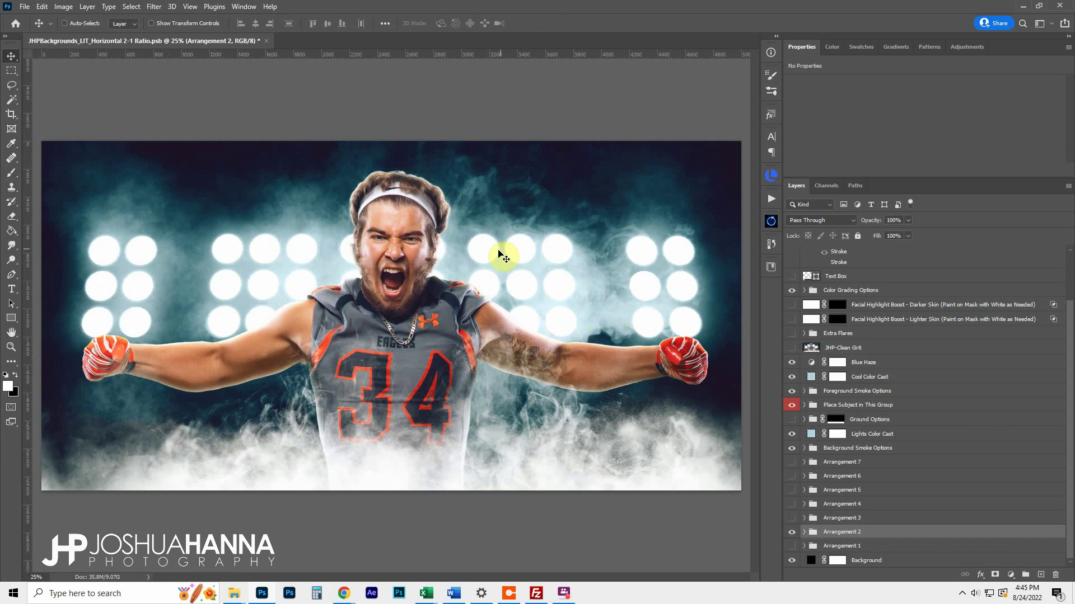
pyautogui.moveTo(484, 241); pyautogui.dragTo(524, 199)
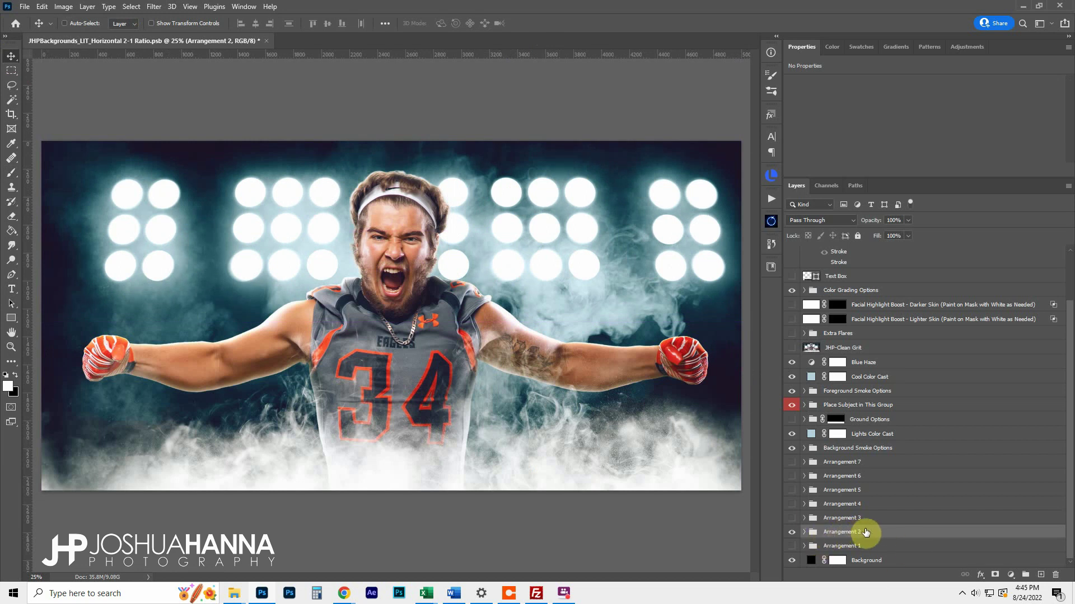
# Center the Arrangement 2 group horizontally on the whole canvas and clear the selection
pyautogui.hotkey('ctrl', 'a')
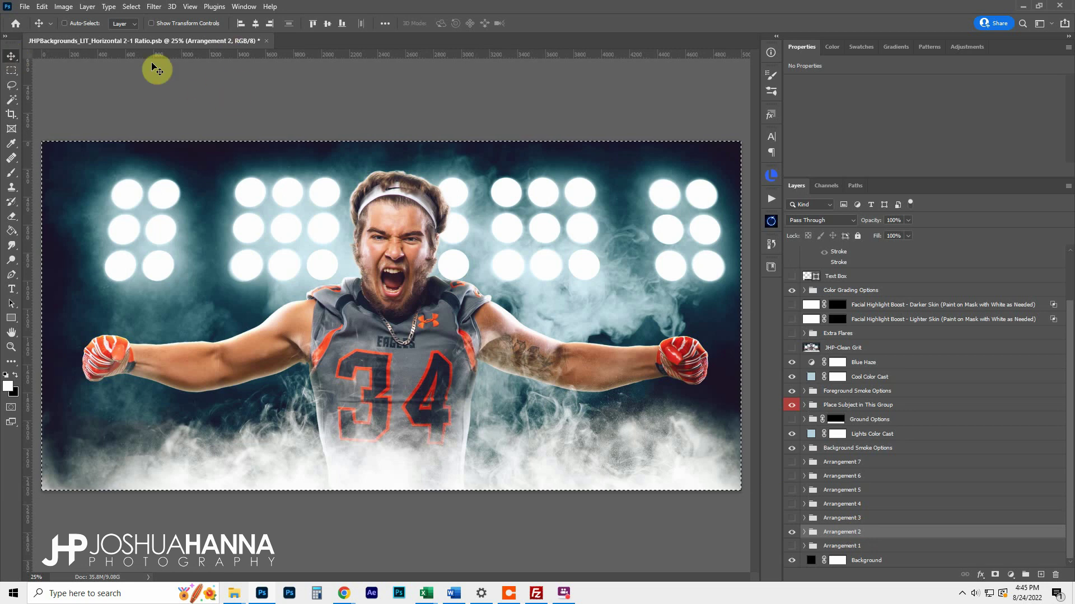
pyautogui.click(256, 23)
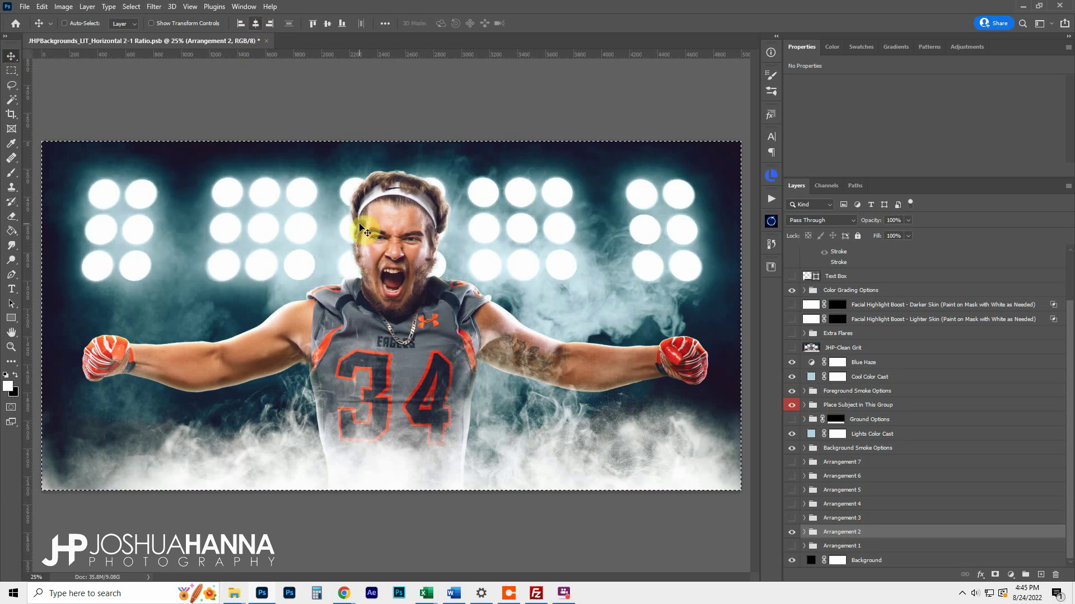
pyautogui.hotkey('ctrl', 'd')
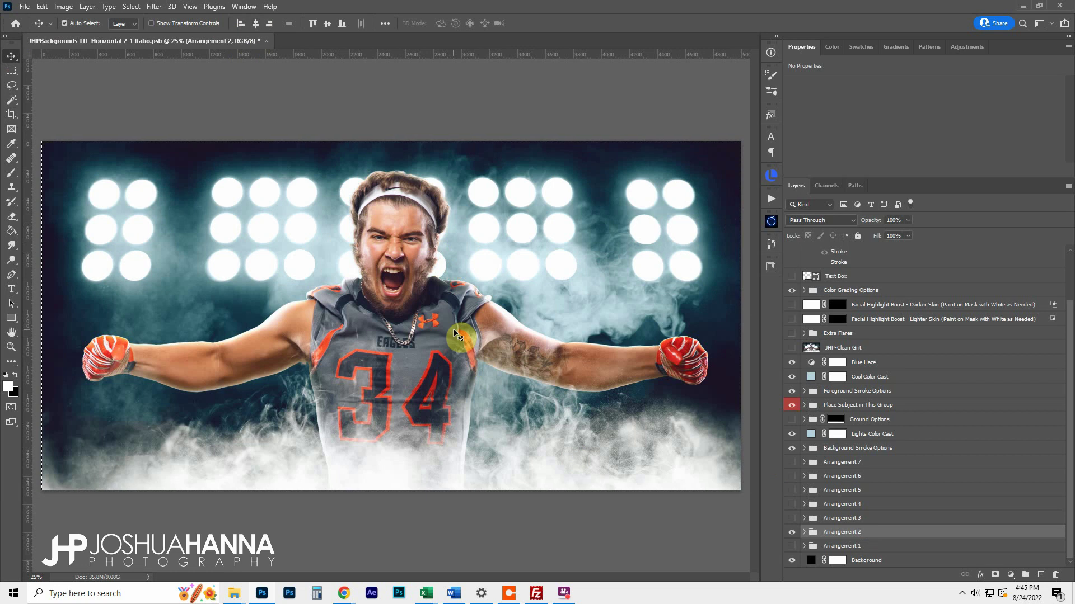